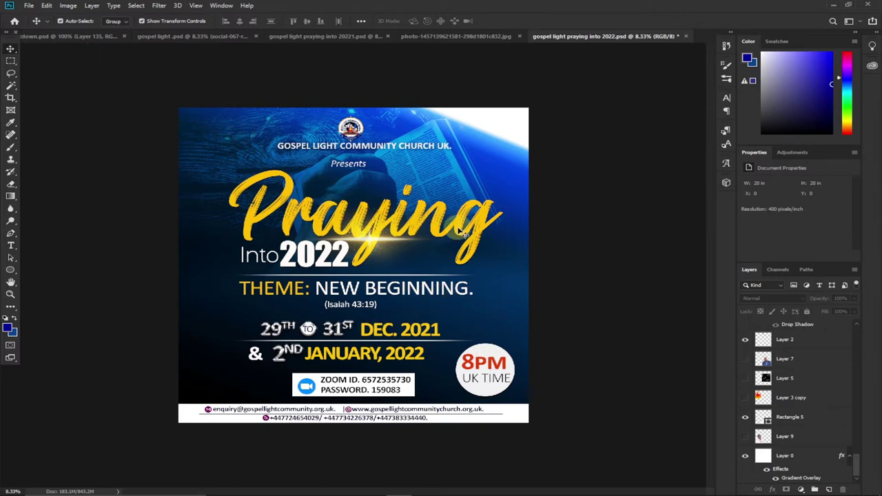
- Create a new 20 × 20 inch document at 400 pixels/inch in RGB Color with a white background
left_click(31, 7)
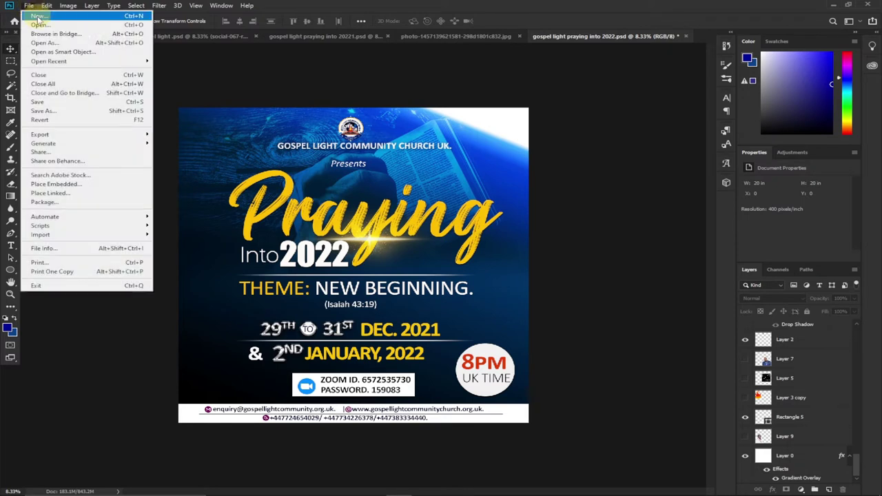
left_click(31, 7)
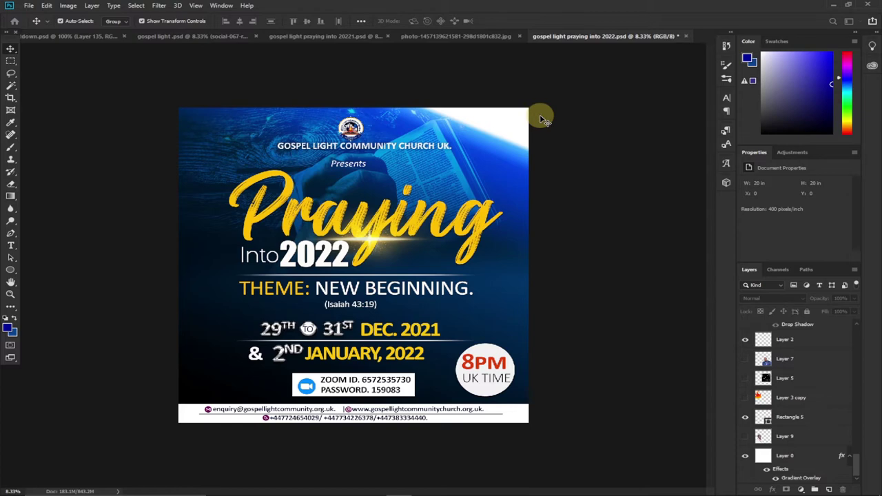
key("ctrl+n")
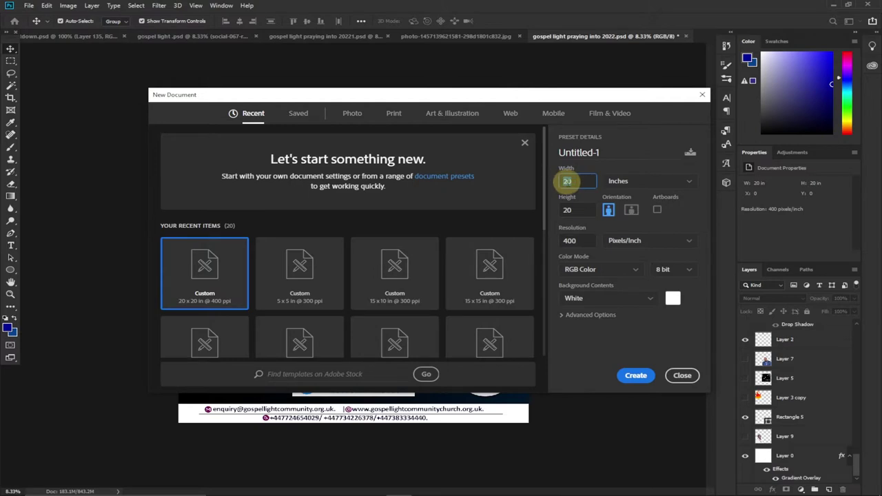
left_click(572, 210)
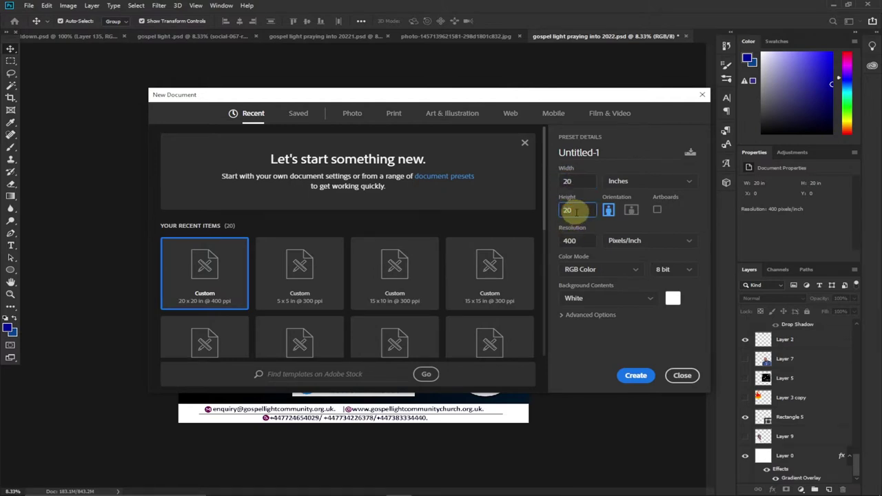
type("20")
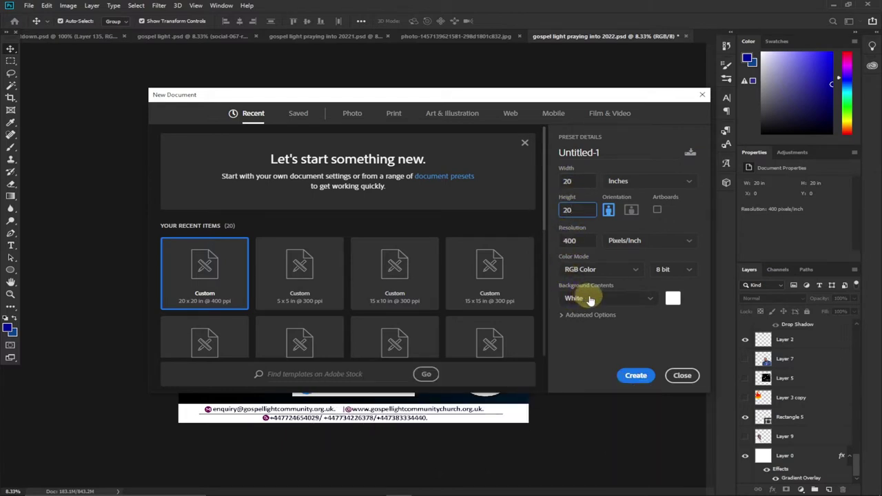
left_click(634, 376)
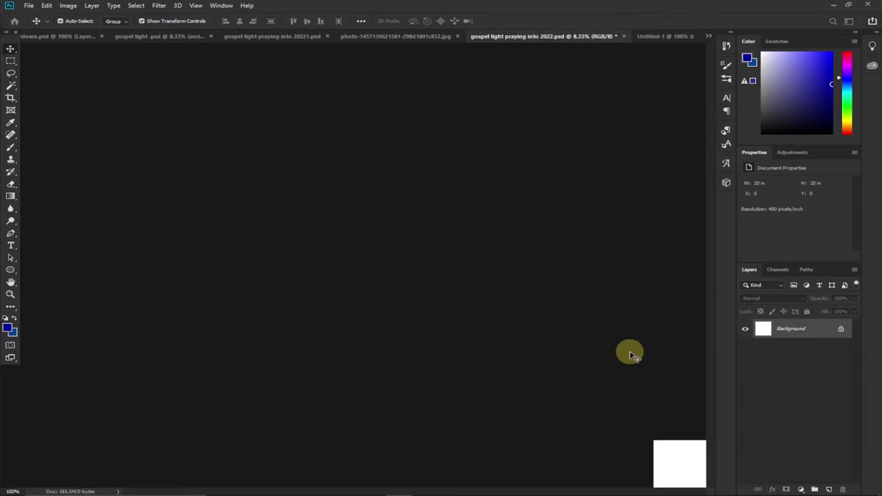
- Compare the finished 'gospel light praying into 2022' flyer with the blank new document
left_click(510, 36)
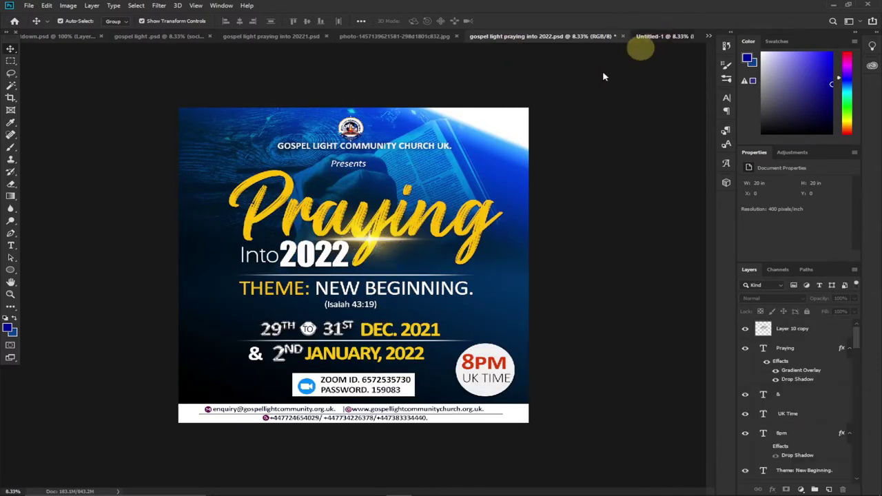
left_click(644, 37)
left_click(536, 38)
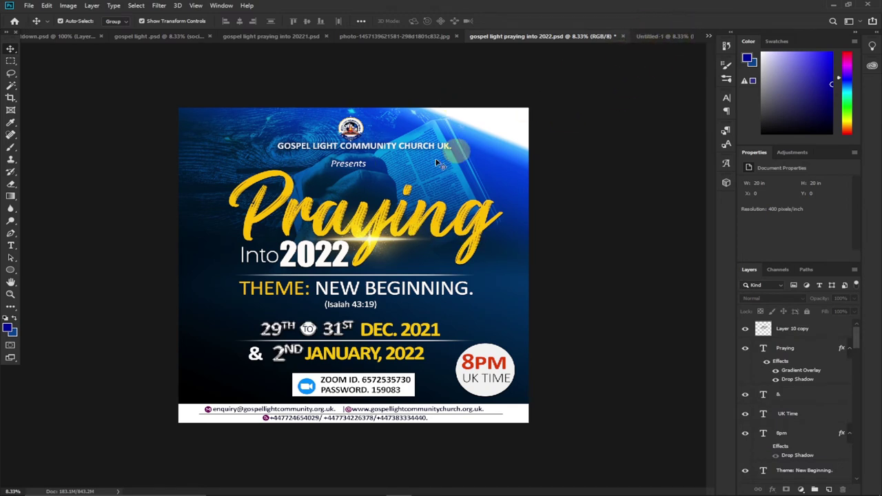
left_click(664, 38)
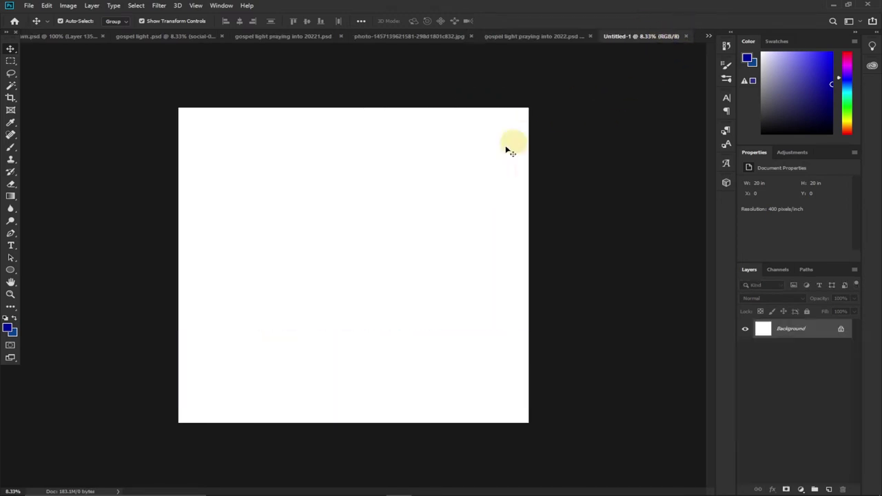
left_click(533, 36)
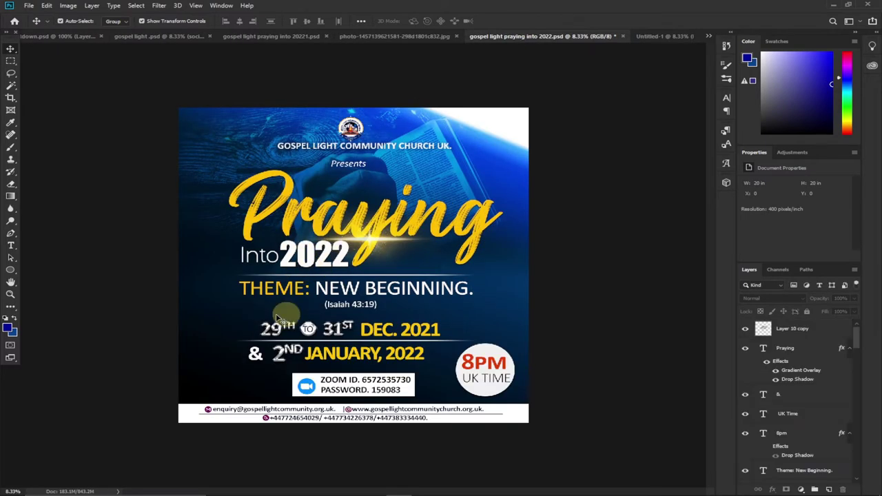
key("ctrl+Tab")
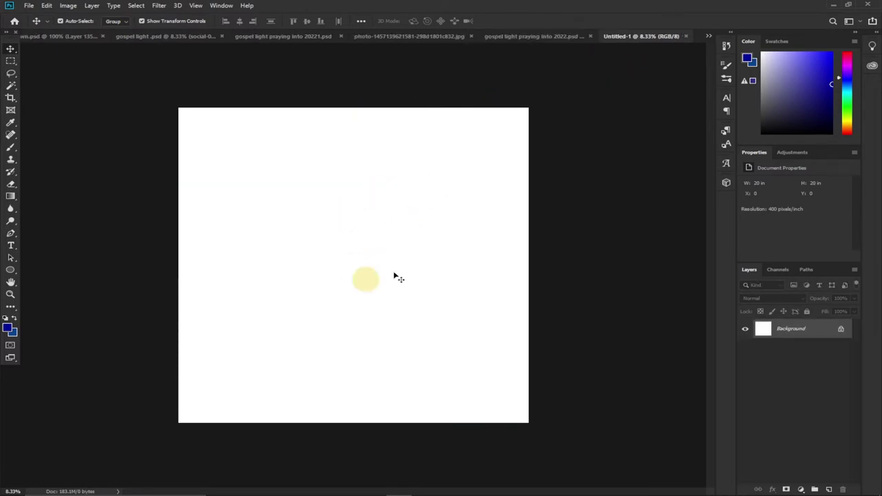
- Convert the locked background into regular Layer 0 and give it a Gradient Overlay using the black-to-blue-to-white preset
double_click(821, 331)
left_click(524, 150)
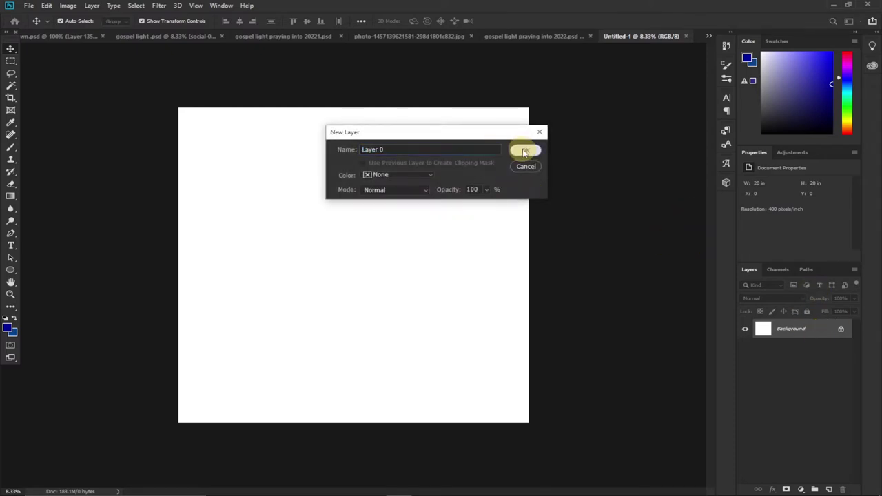
double_click(814, 335)
left_click_drag(623, 146, 504, 120)
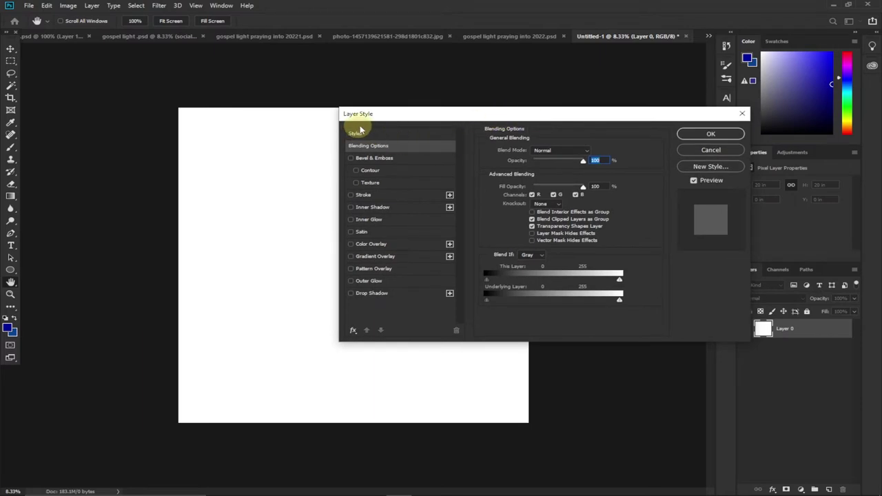
left_click(381, 257)
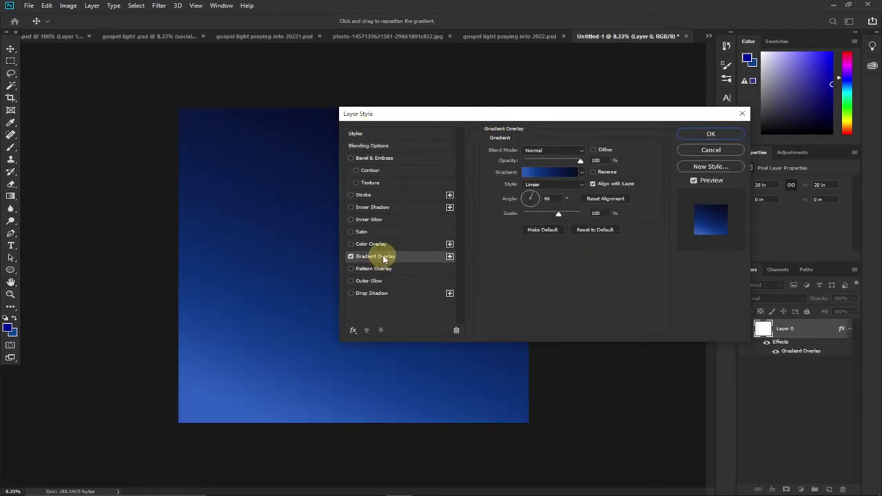
left_click_drag(509, 119, 611, 117)
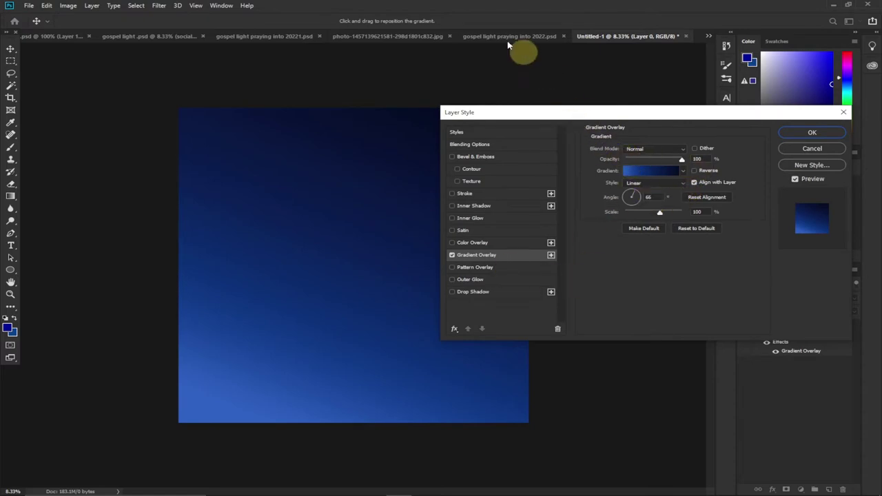
left_click(683, 172)
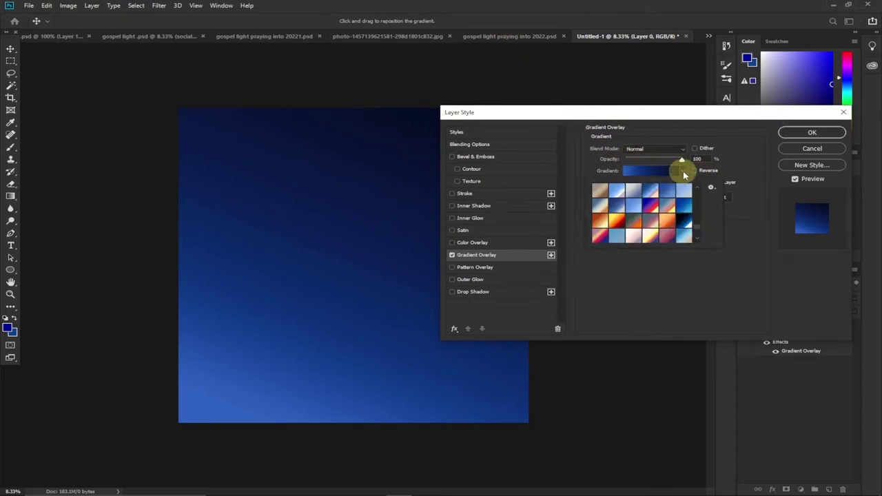
left_click(682, 224)
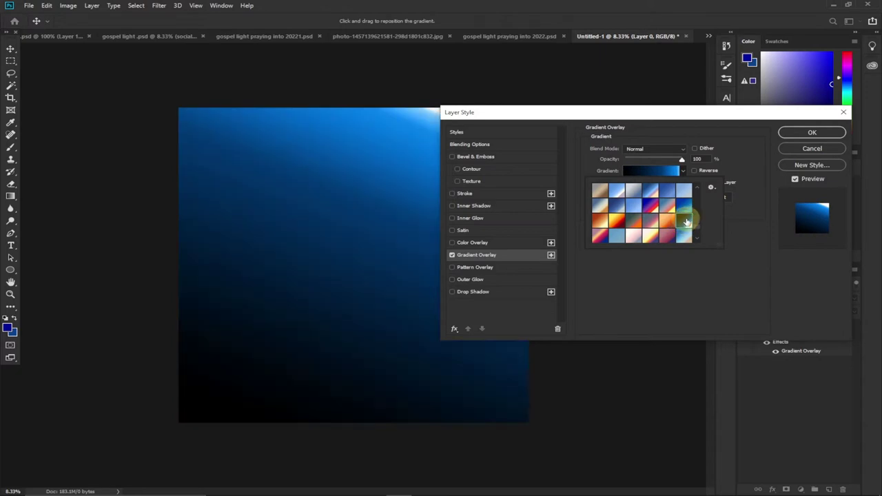
- Look through the other gradient presets and apply the layer style with the black-to-blue-to-white overlay
left_click_drag(586, 118, 418, 197)
left_click(511, 252)
left_click(512, 252)
left_click(512, 253)
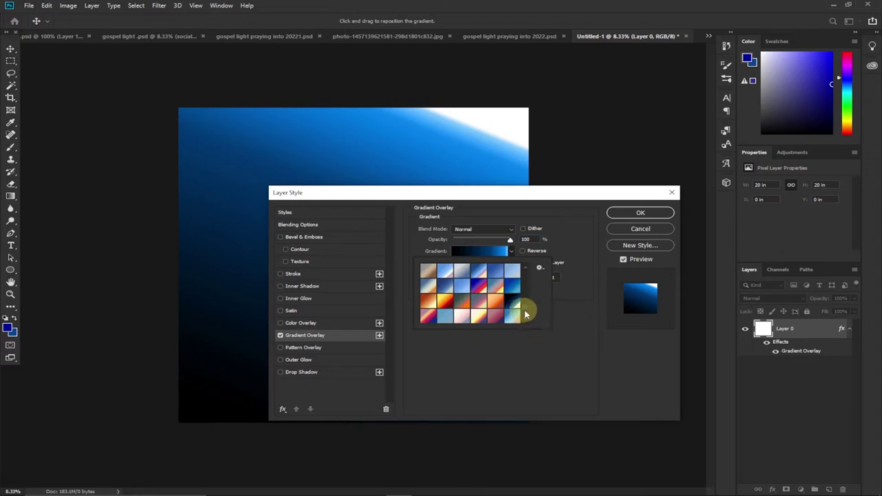
scroll(521, 318, "down", 10)
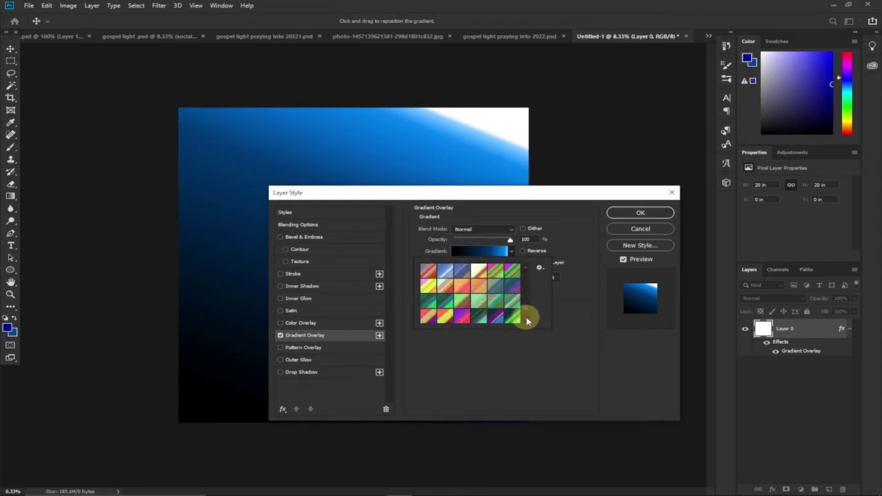
scroll(526, 278, "down", 10)
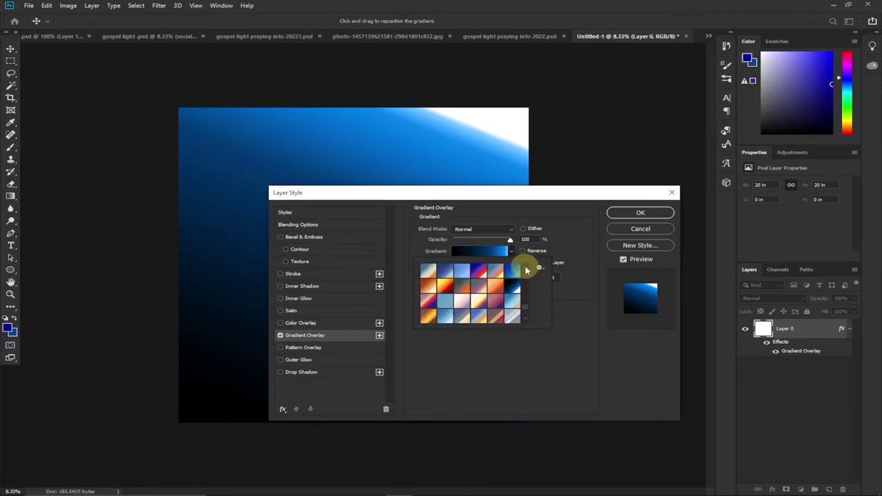
scroll(526, 270, "down", 10)
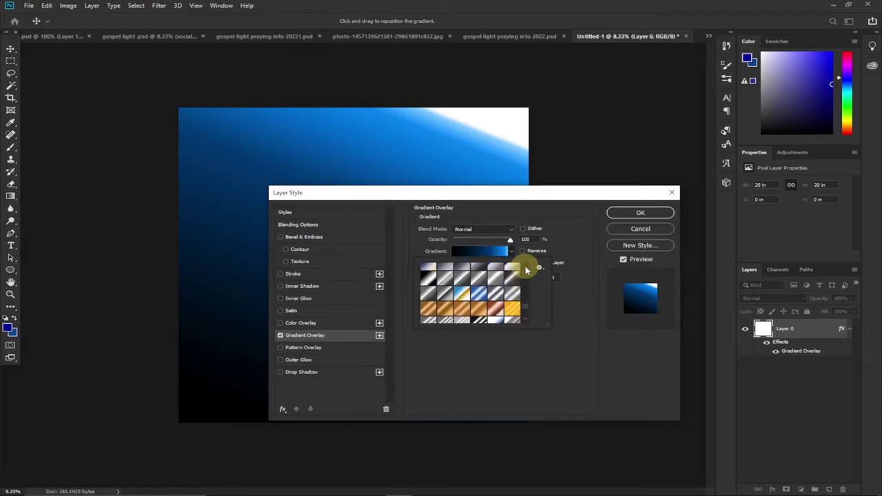
scroll(526, 270, "down", 5)
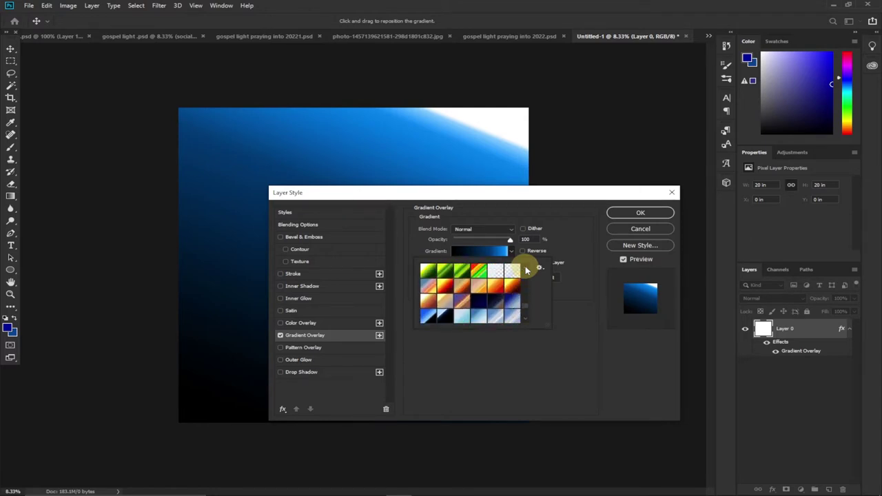
left_click(625, 217)
left_click(628, 213)
- Check the finished flyer, then examine the source images in the 'files' folder inside Pictures > Gospel light in File Explorer
left_click(508, 37)
left_click(652, 38)
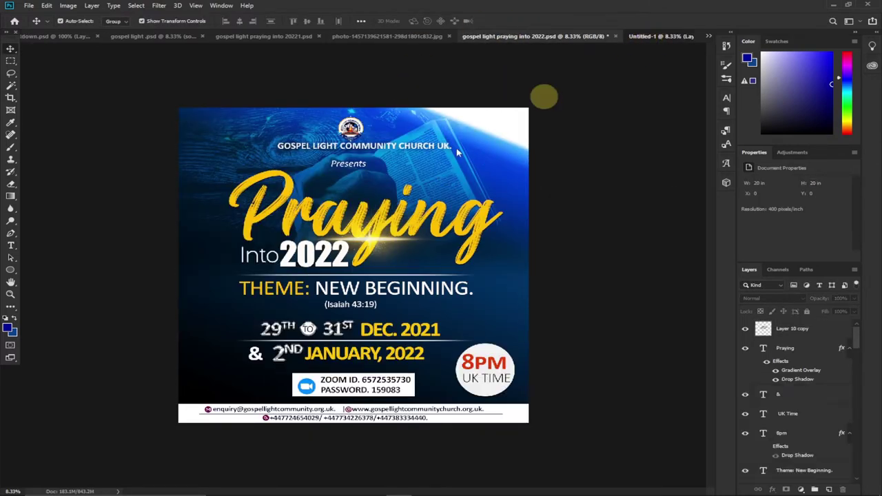
left_click(516, 36)
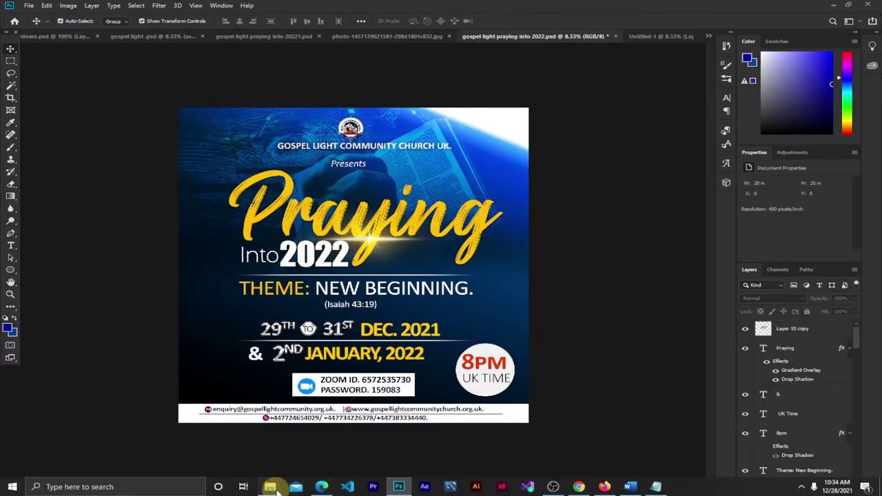
mouse_move(296, 487)
left_click(321, 452)
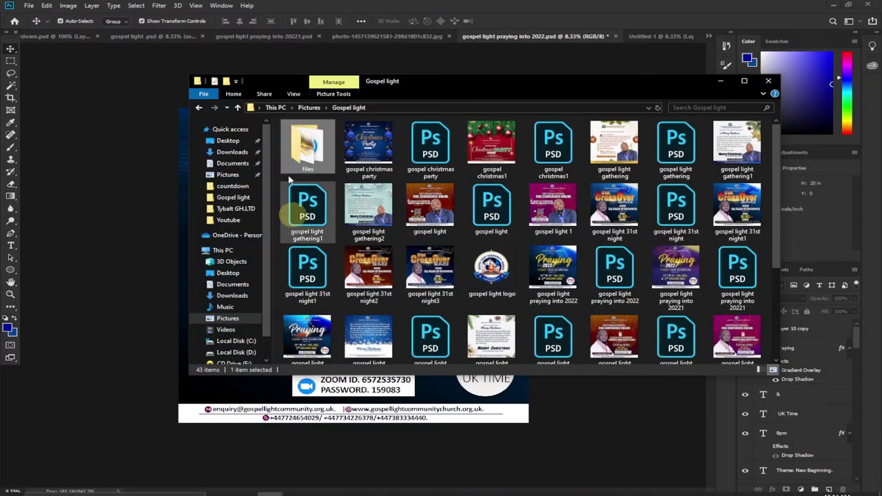
double_click(306, 149)
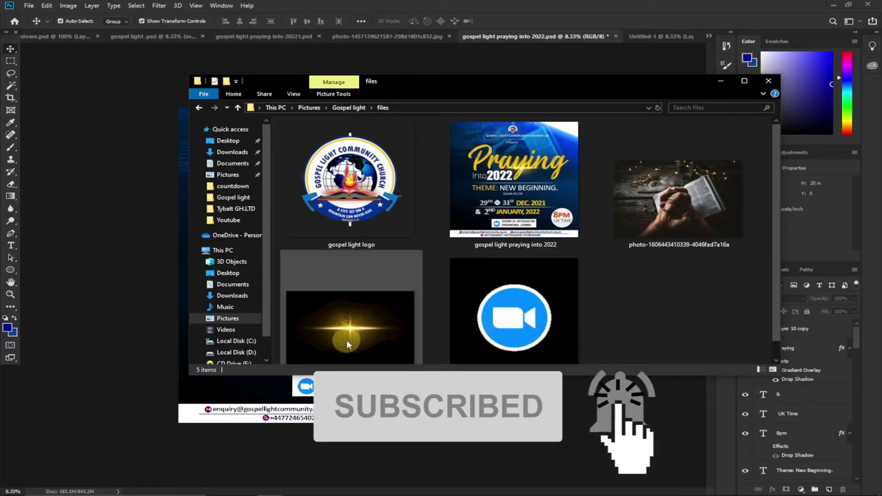
left_click(720, 81)
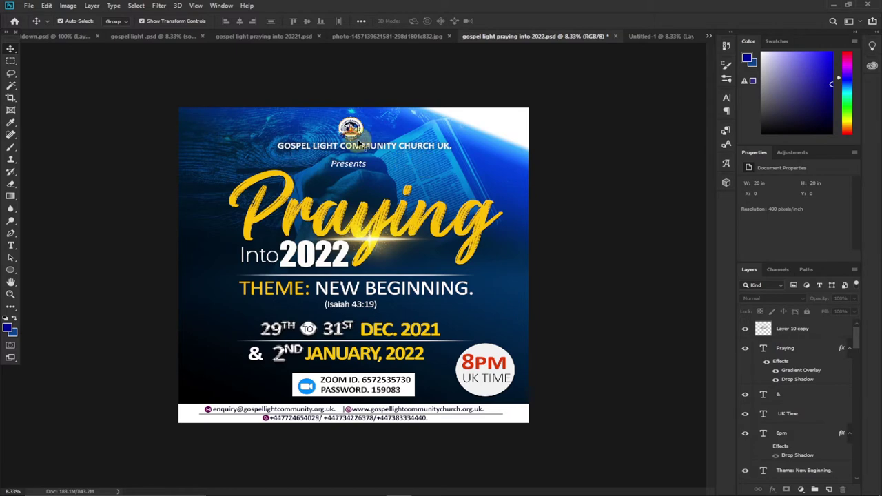
- Open the 'gospel light logo' image from the 'files' folder in Photoshop and copy it into the new gradient document
mouse_move(270, 486)
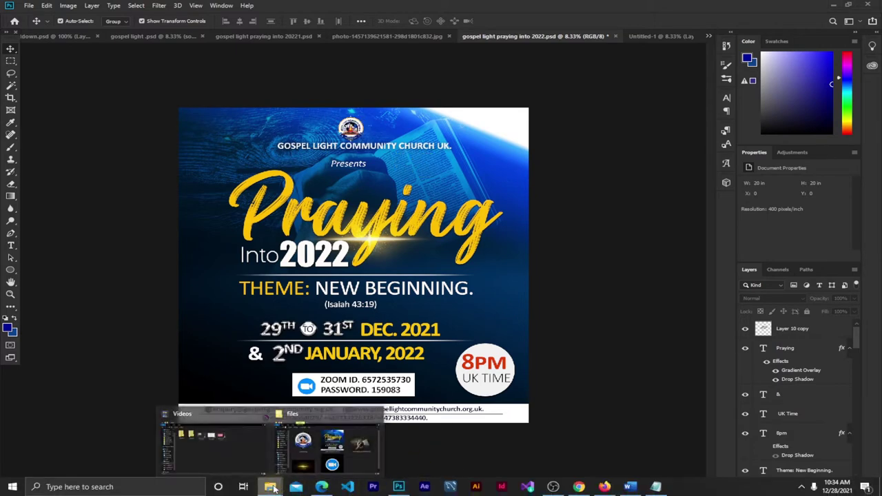
left_click(311, 449)
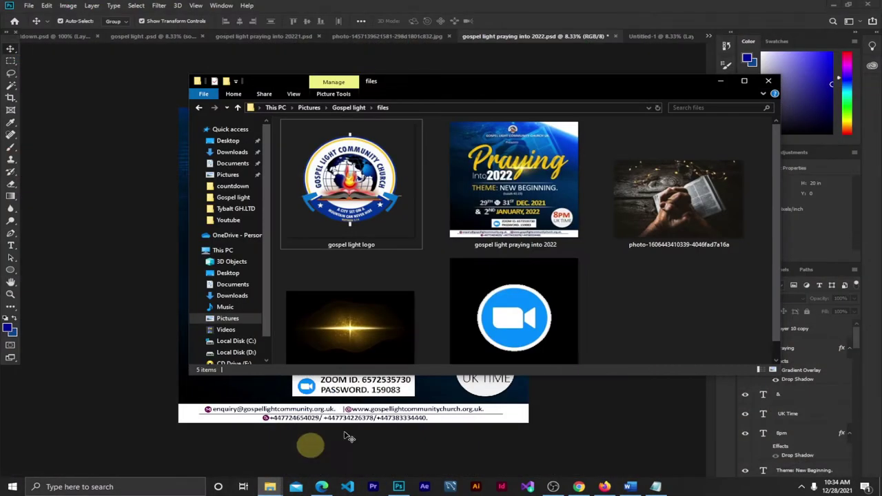
left_click(369, 204)
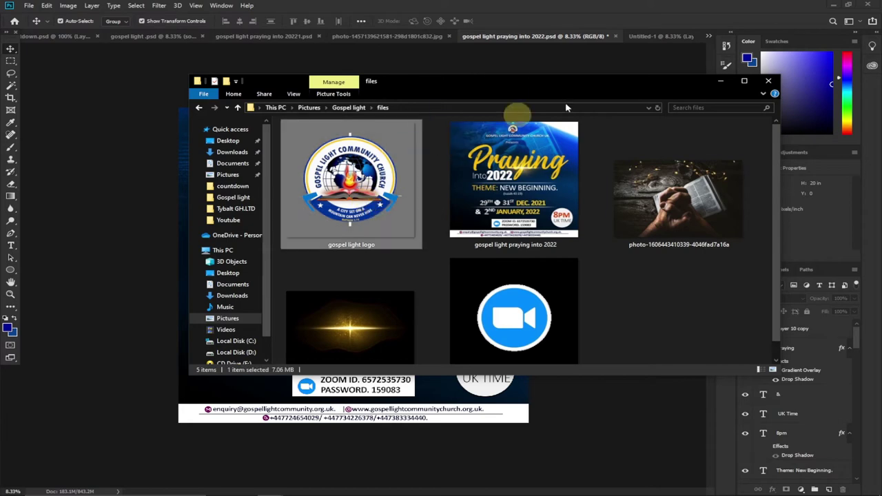
left_click_drag(692, 21, 693, 25)
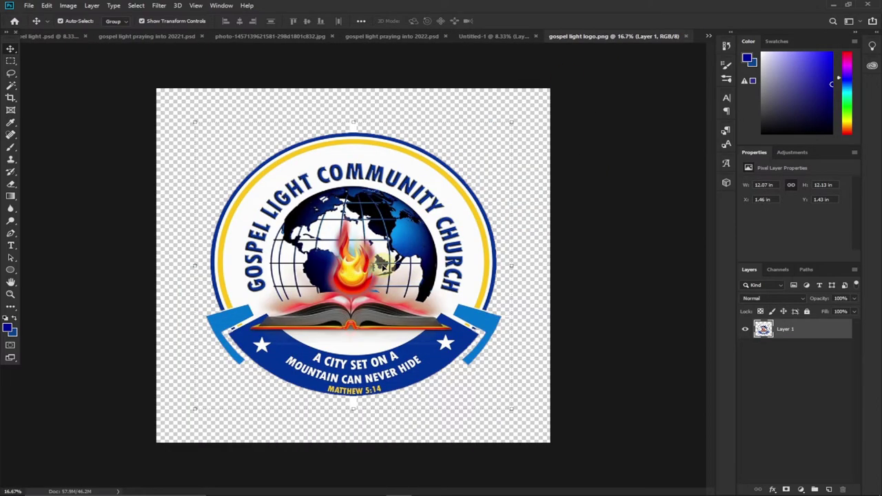
left_click_drag(383, 269, 282, 152)
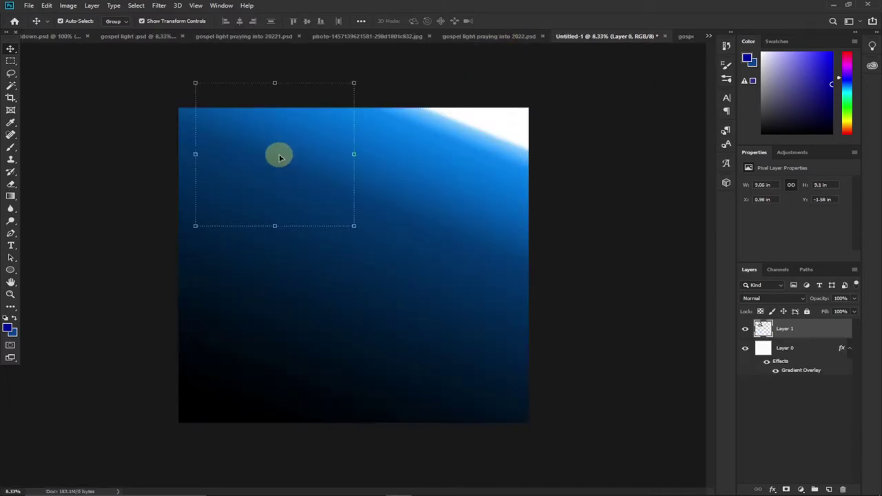
- Scale the church logo down proportionally to about 1.83 × 1.84 inches
left_click(194, 83)
mouse_move(193, 83)
left_mouse_down()
mouse_move(319, 191)
mouse_move(323, 204)
left_mouse_up()
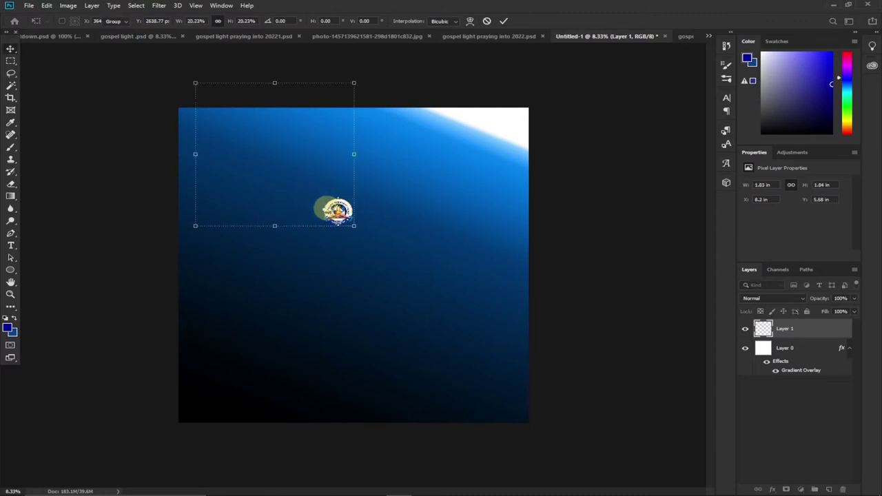
double_click(331, 205)
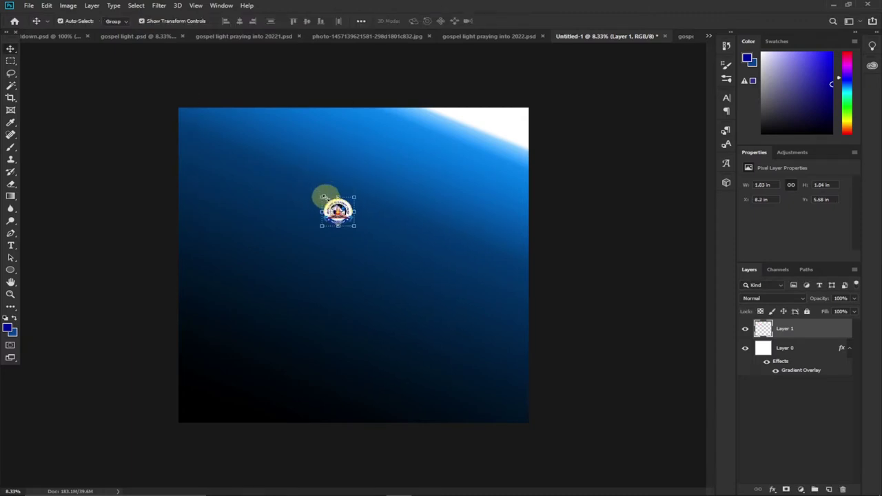
- Move the small logo to the upper-left area of the canvas and check its placement against the finished flyer
left_click_drag(336, 217, 275, 131)
key("ctrl+t")
double_click(269, 136)
left_click(472, 39)
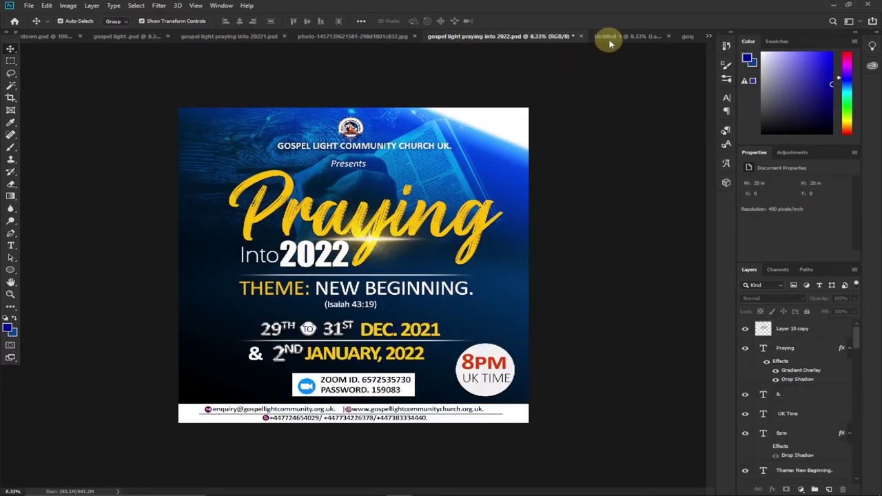
- Move the logo close to the top centre of the canvas and compare it with the finished flyer
left_click_drag(619, 40, 332, 126)
left_click(485, 39)
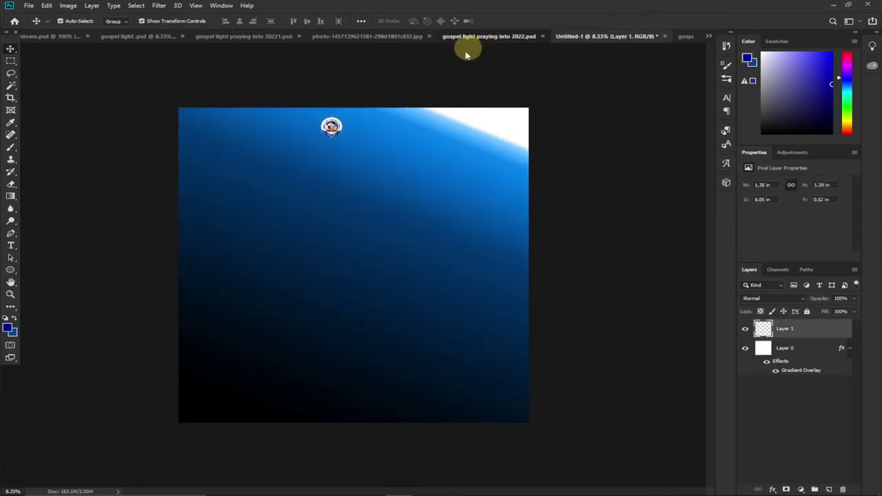
- Copy the line "GOSPEL LIGHT COMMUNITY CHURCH UK." from the finished flyer and paste it as new text below the logo in Untitled-1
left_click(10, 246)
left_click(327, 145)
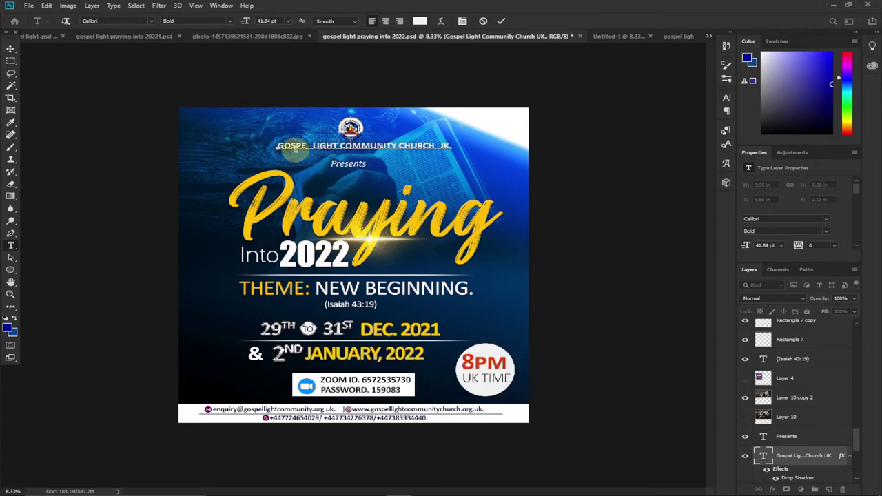
left_click_drag(278, 146, 479, 145)
key("ctrl+c")
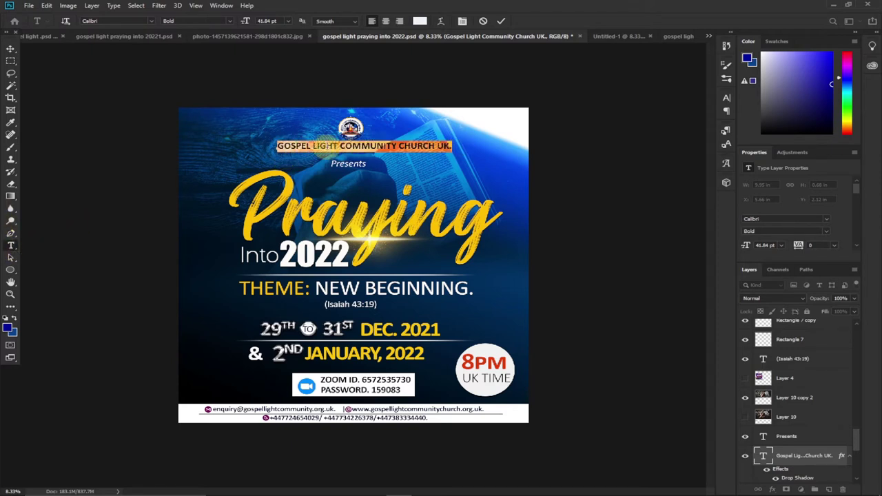
left_click(610, 37)
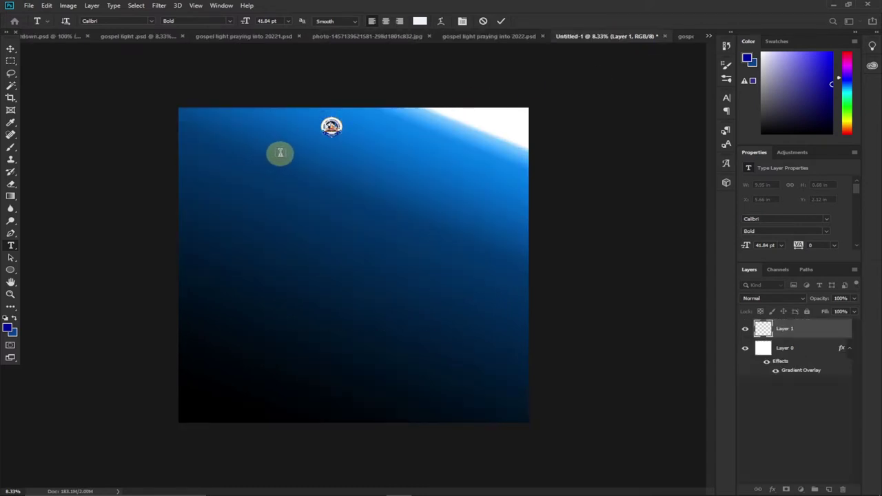
left_click(281, 152)
key("ctrl+v")
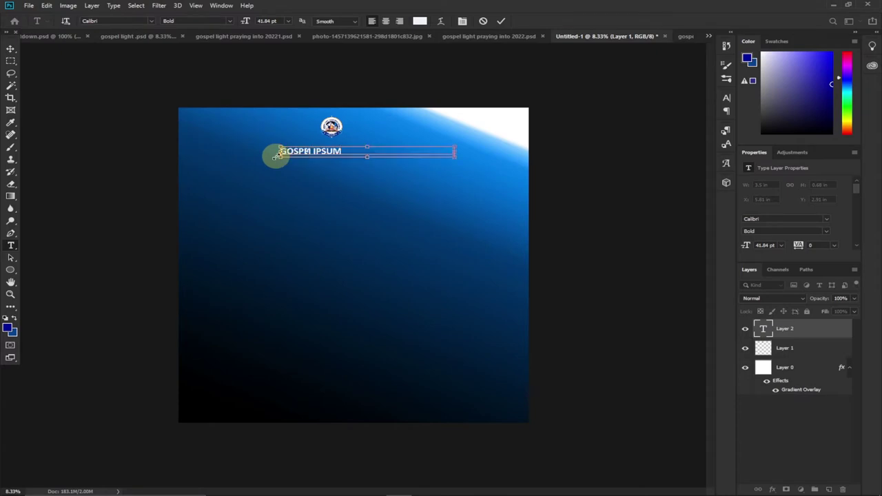
- Move the church name up beneath the logo, centre the logo above it, and compare the arrangement with the finished flyer
left_click(10, 49)
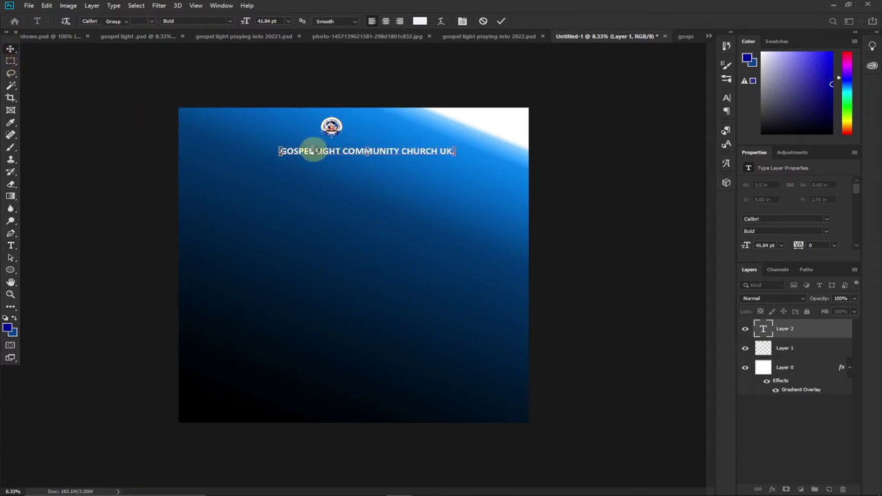
left_click_drag(312, 151, 335, 130)
left_click(445, 36)
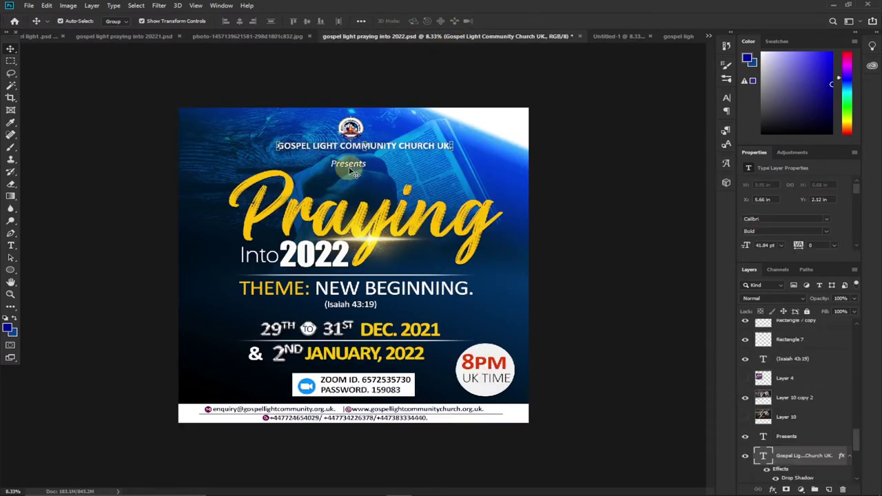
left_click(606, 37)
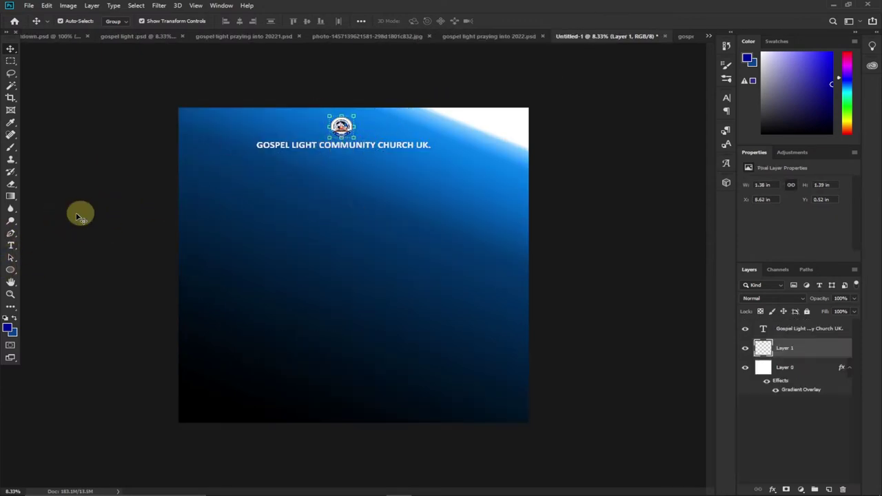
- Add a text line reading "Presents" below the church name, with only its first letter capitalised
left_click(11, 246)
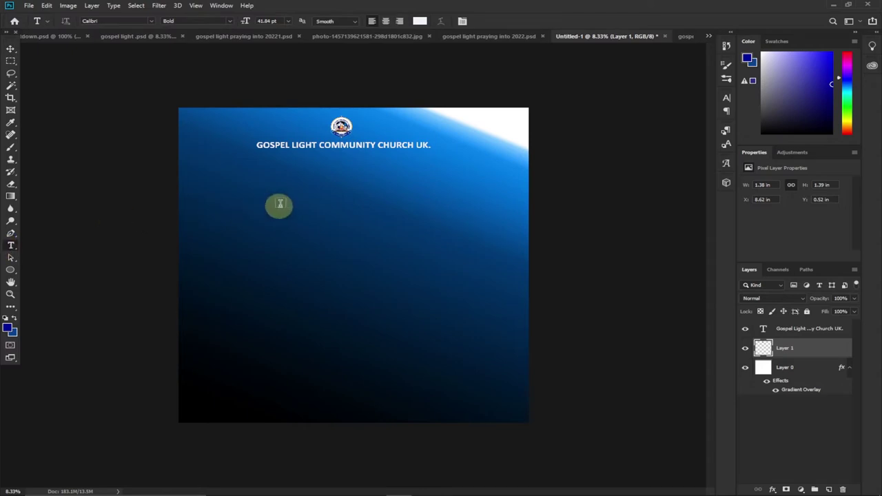
left_click(329, 173)
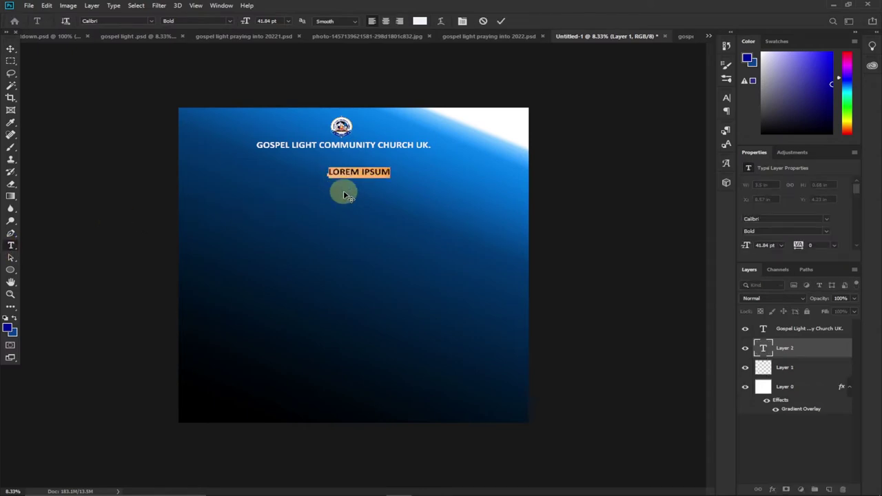
type("PRES")
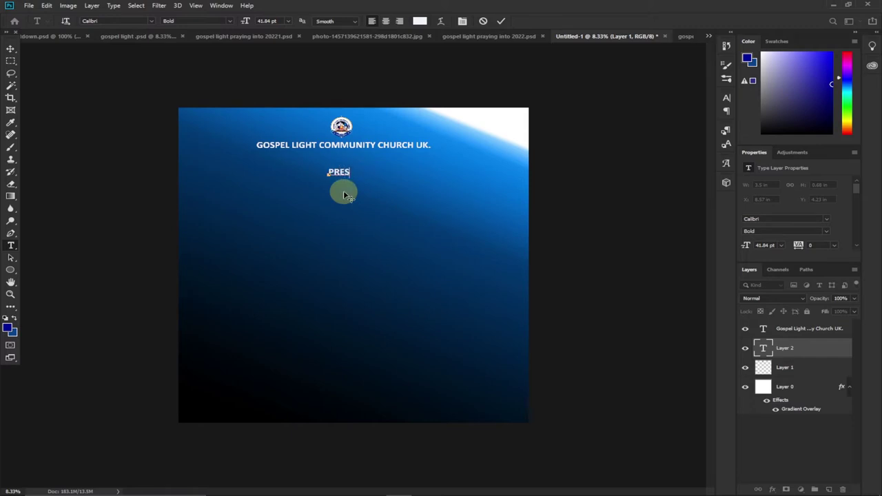
key("BackSpace")
key("BackSpace")
key("BackSpace")
key("BackSpace")
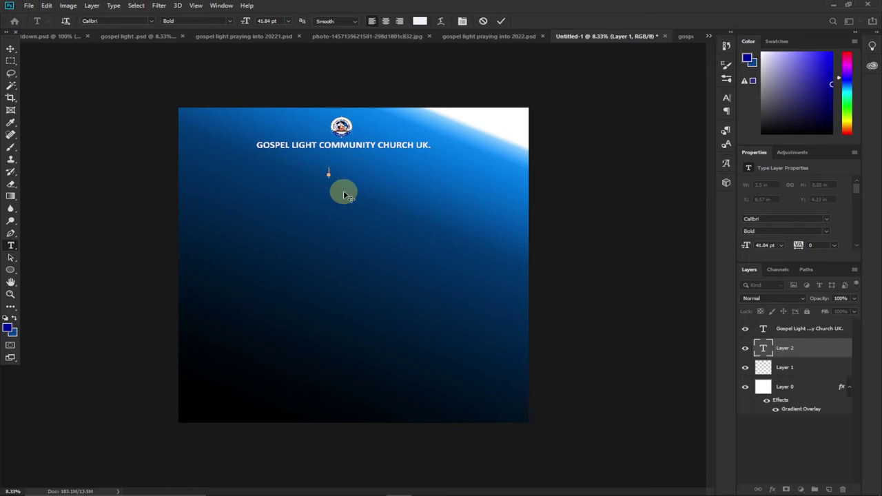
left_click(729, 99)
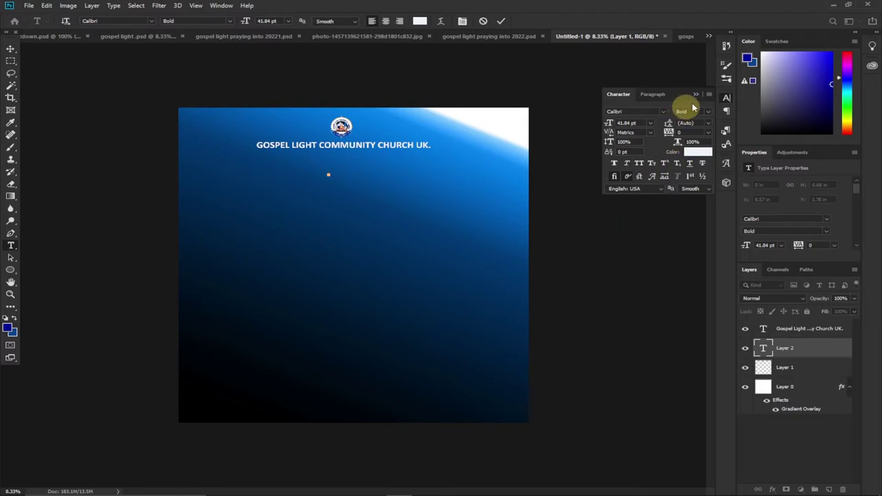
left_click(696, 94)
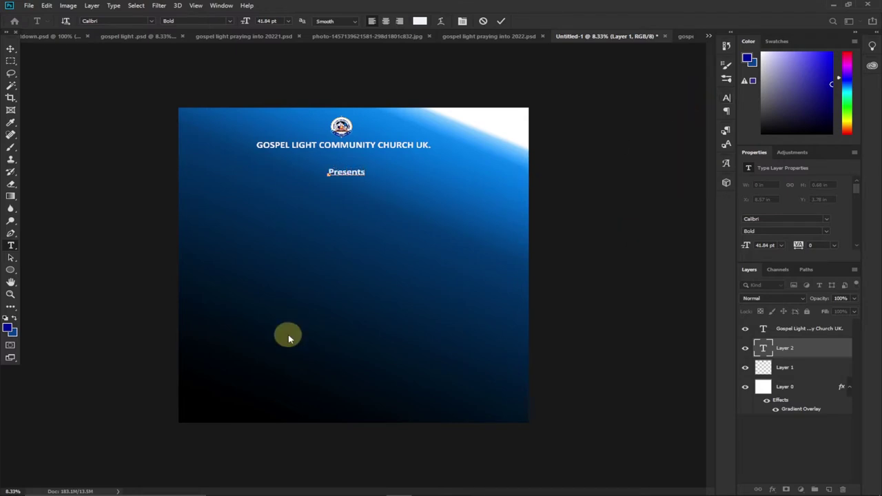
- Set the font style of the "Presents" text to Light Italic
left_click_drag(328, 173, 369, 171)
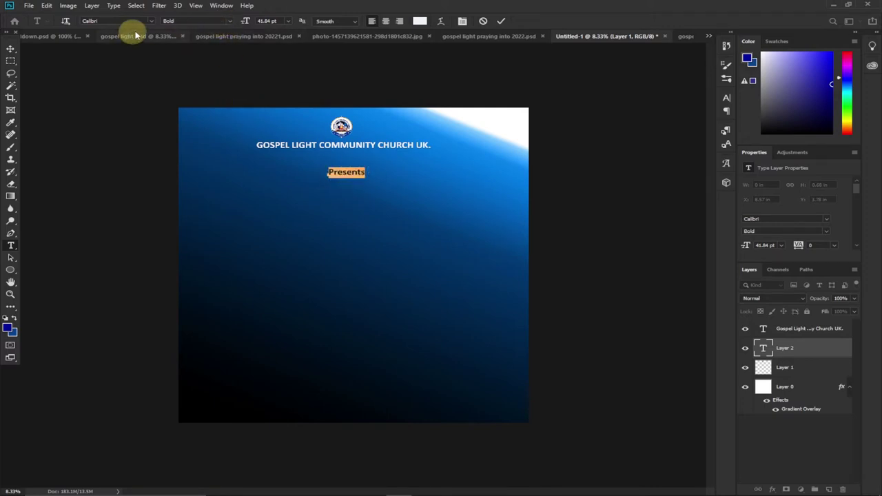
left_click(229, 21)
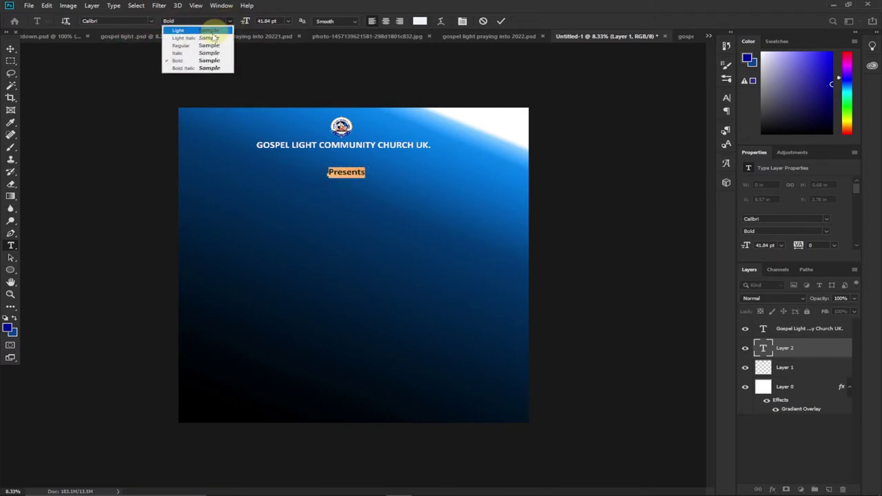
left_click(206, 38)
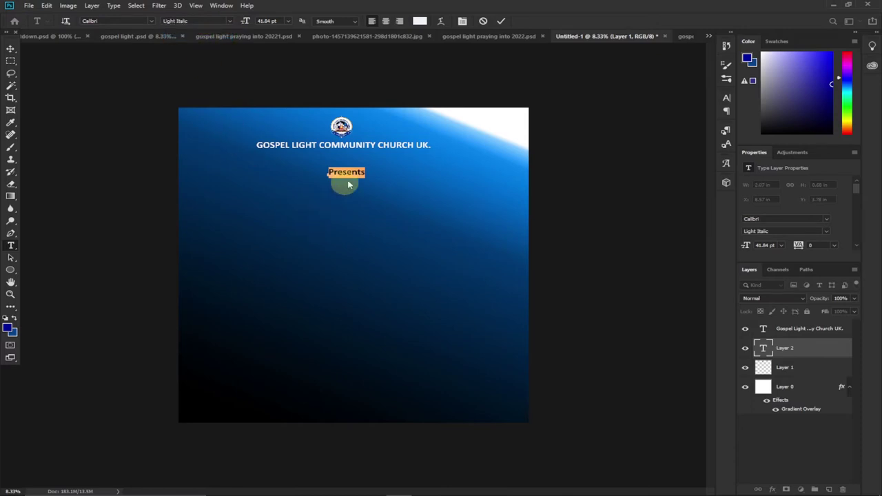
- Move "Presents" up so it sits centred beneath the church name, and check the finished flyer
left_click(11, 48)
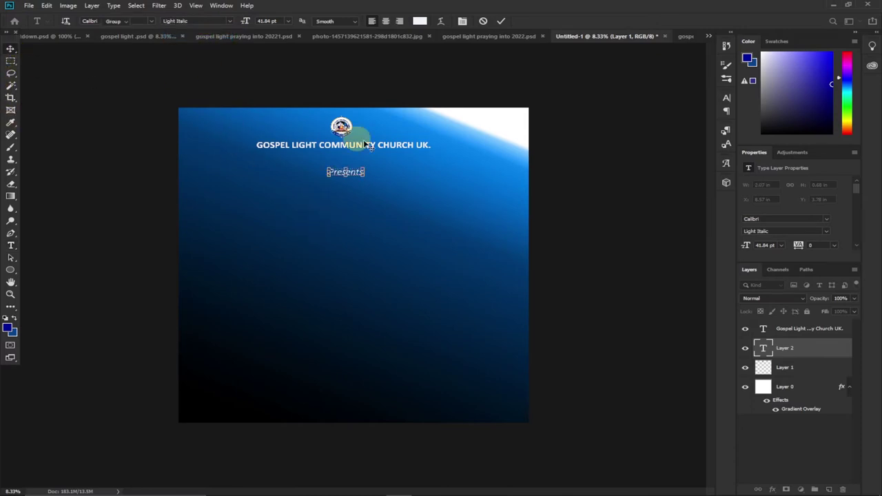
left_click(332, 176)
left_click_drag(333, 176, 328, 171)
left_click(476, 36)
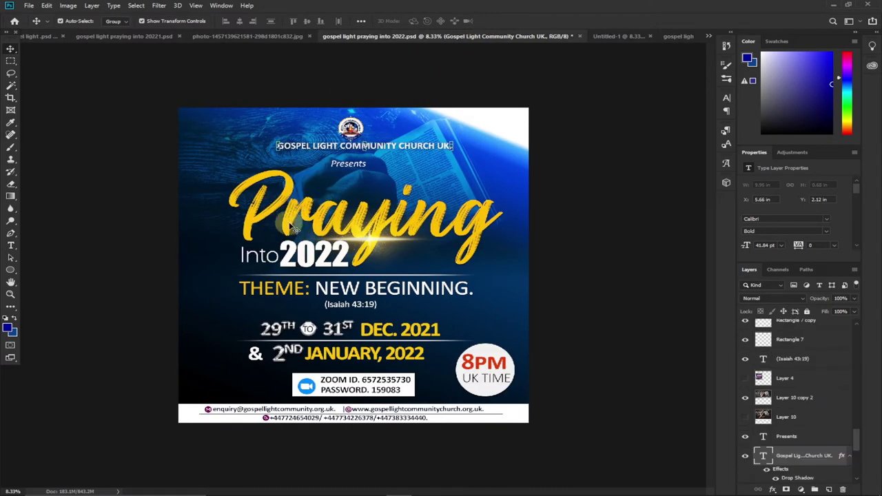
- Add a "Praying" text line below and left of "Presents" in Untitled-1 and set its size to 48 pt
left_click(612, 40)
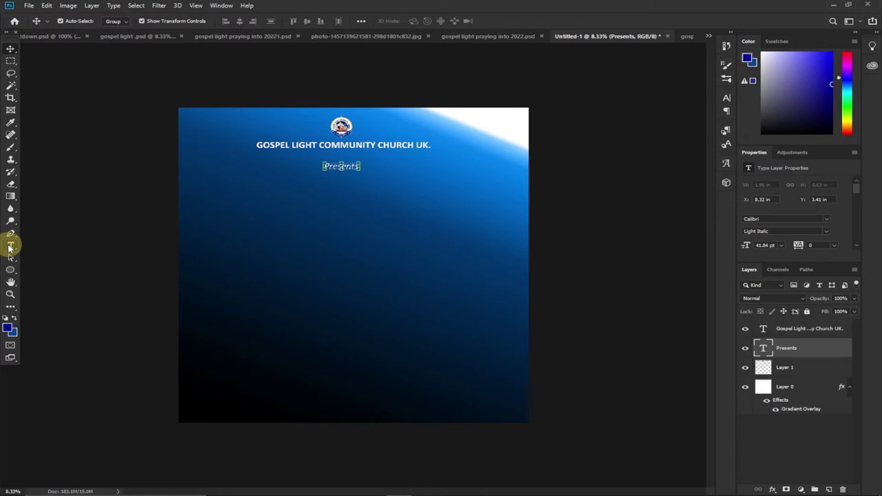
left_click(11, 247)
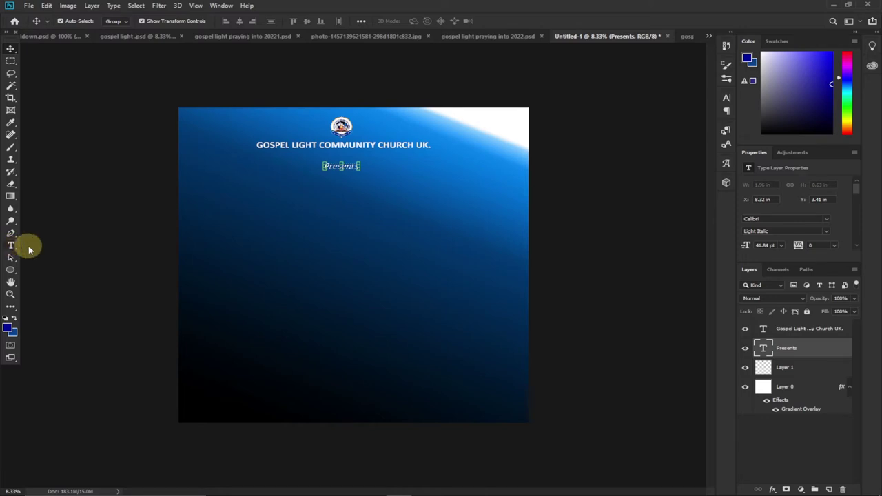
left_click(254, 213)
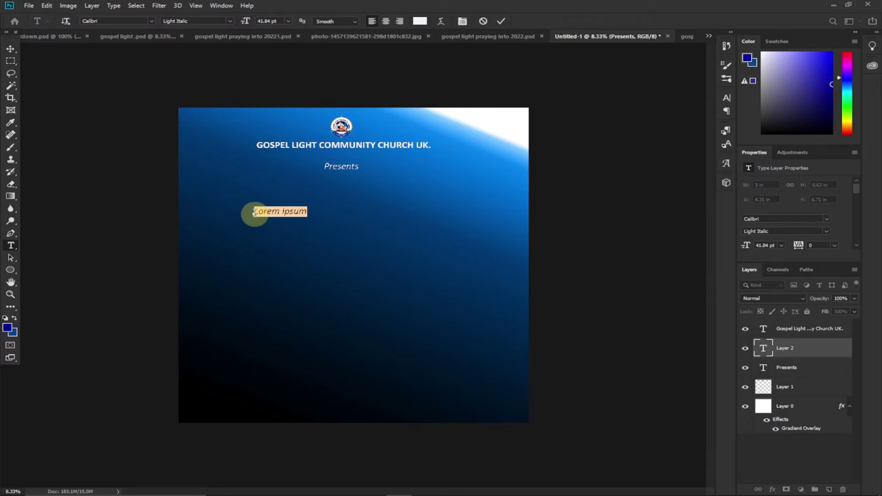
key("BackSpace")
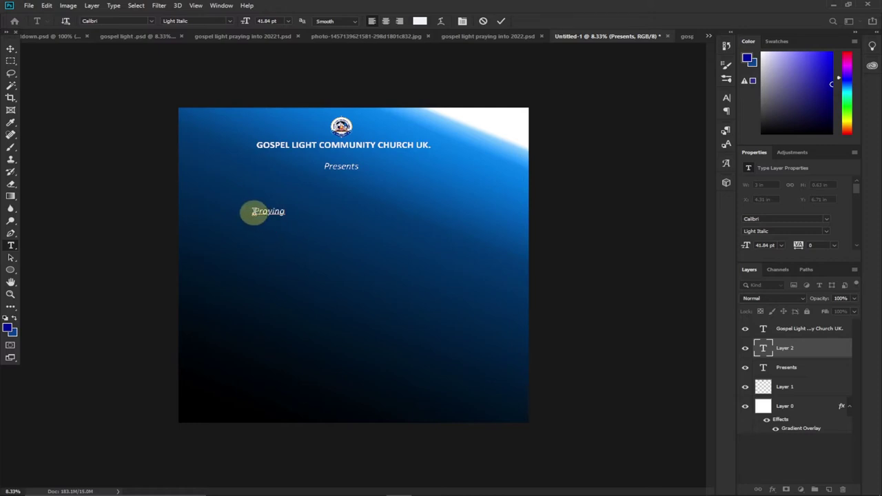
left_click_drag(252, 212, 316, 211)
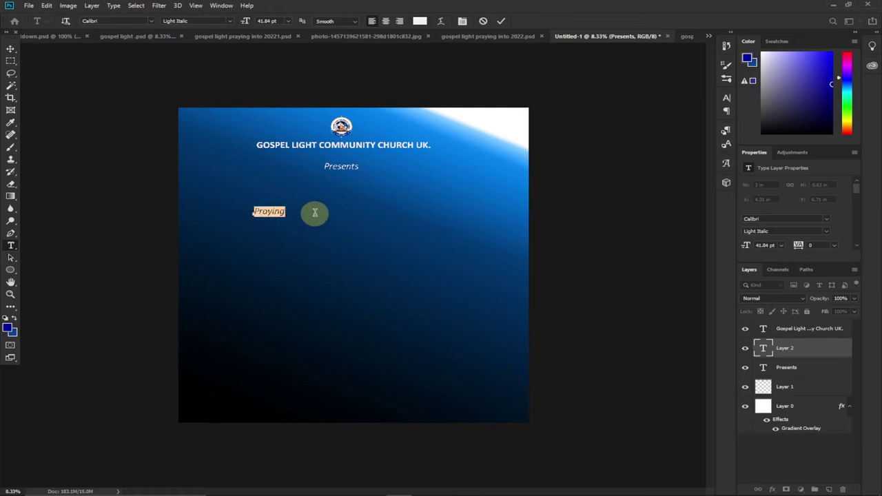
left_click(288, 22)
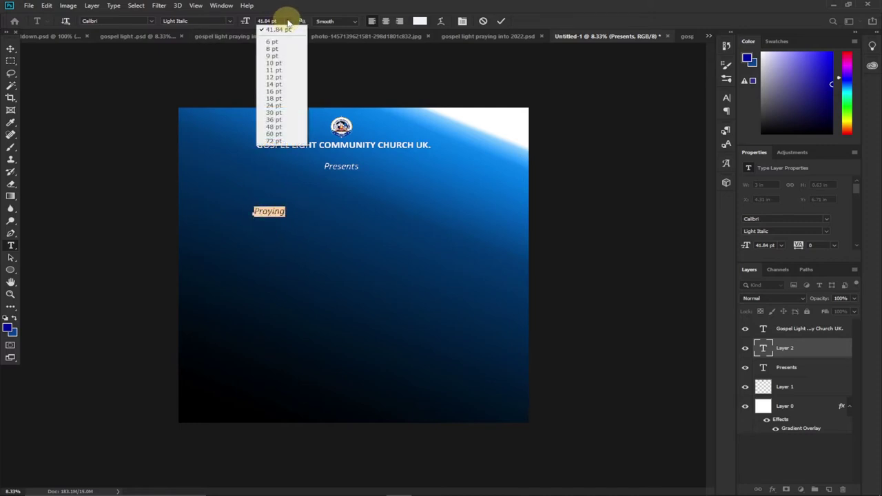
left_click(275, 127)
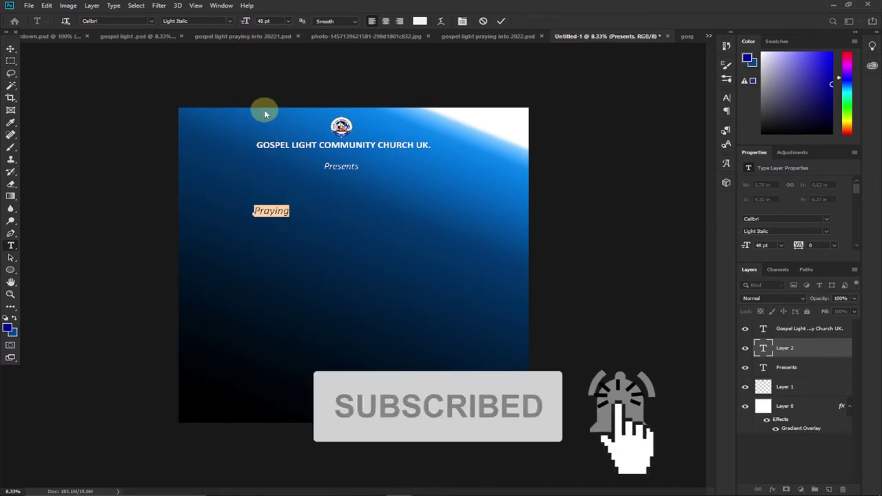
- Scale the "Praying" text up to about 13.45 × 4.84 inches, move it just beneath "Presents", and compare it with the finished flyer
left_click(11, 51)
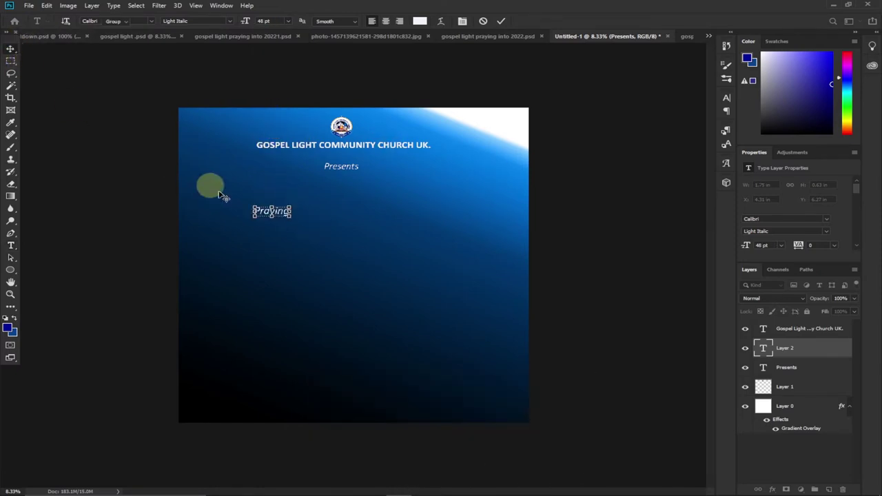
left_click(291, 217)
left_click_drag(291, 217, 489, 292)
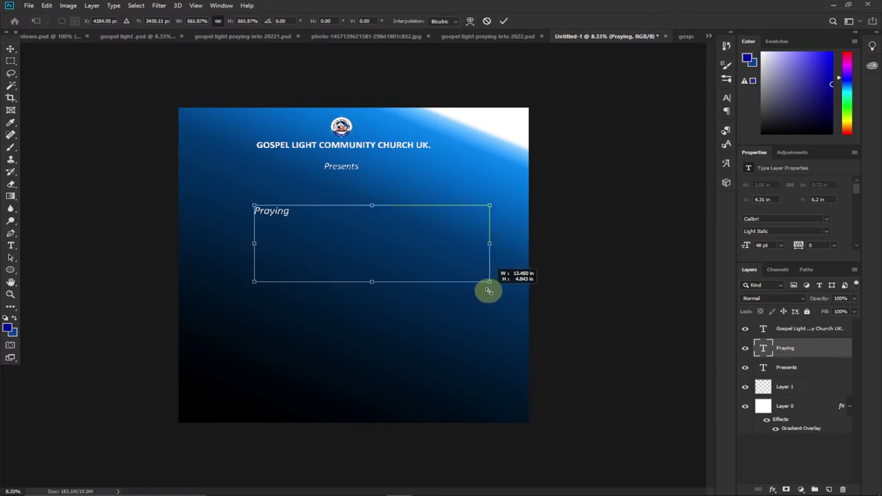
double_click(349, 241)
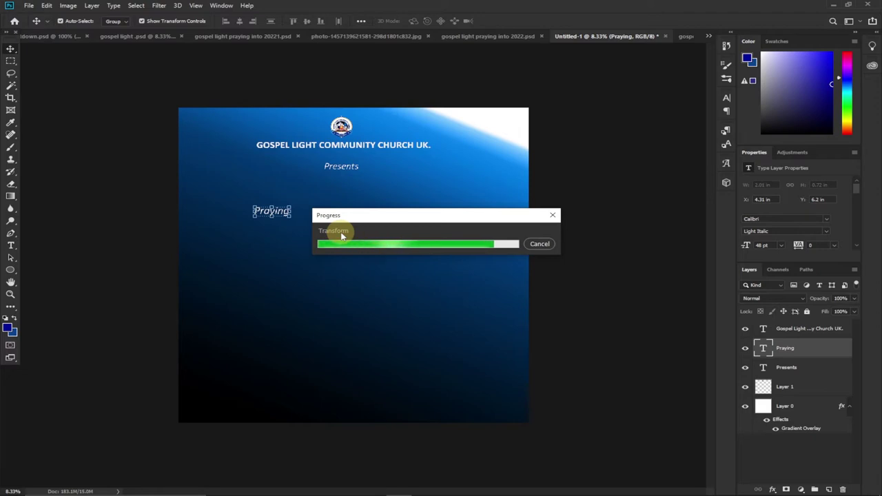
left_click_drag(338, 241, 321, 221)
left_click(502, 36)
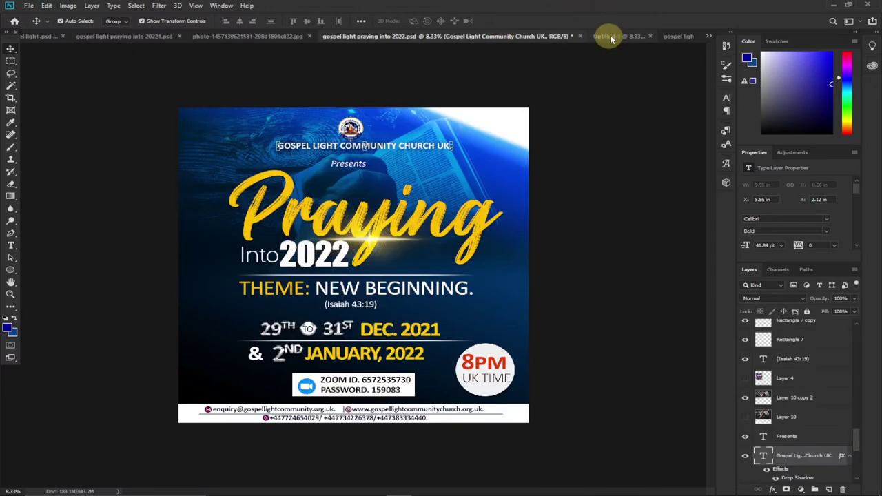
- Change the font of the "Praying" text to Hallies in Untitled-1 and return to the finished flyer for comparison
left_click(615, 36)
left_click(10, 246)
left_click(321, 206)
left_click_drag(236, 213, 484, 217)
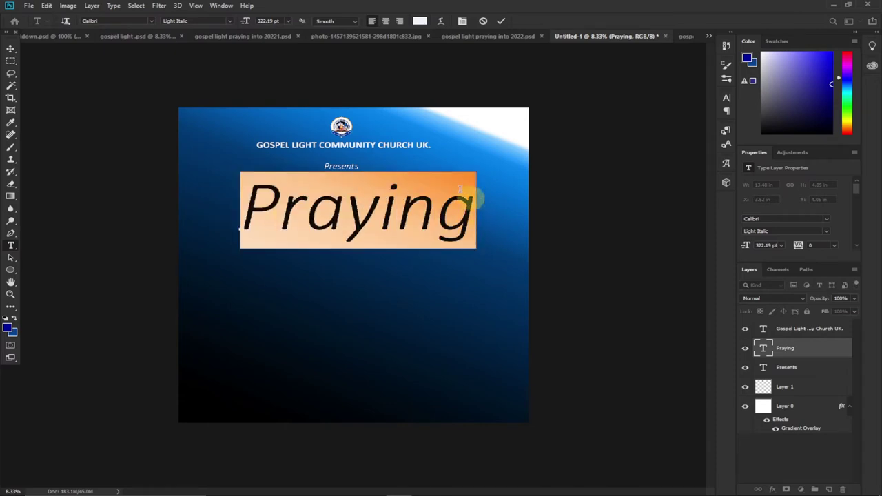
left_click(153, 24)
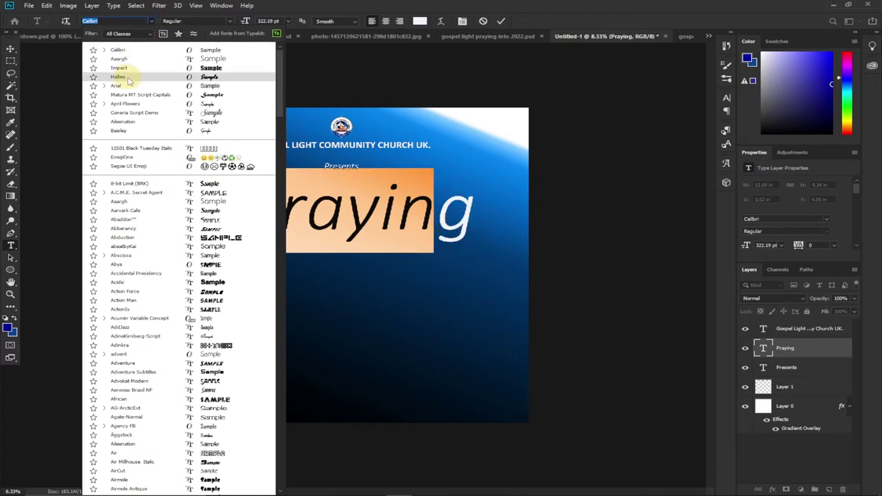
left_click(119, 76)
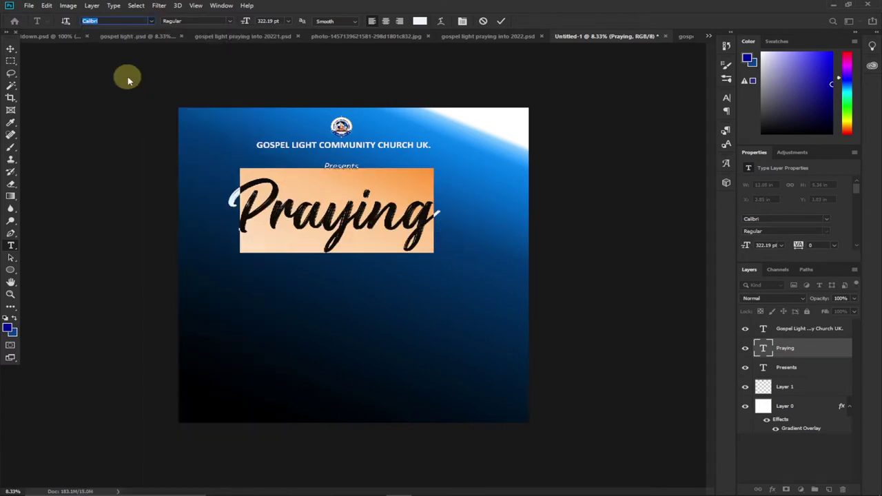
left_click(272, 210)
left_click_drag(234, 210, 429, 200)
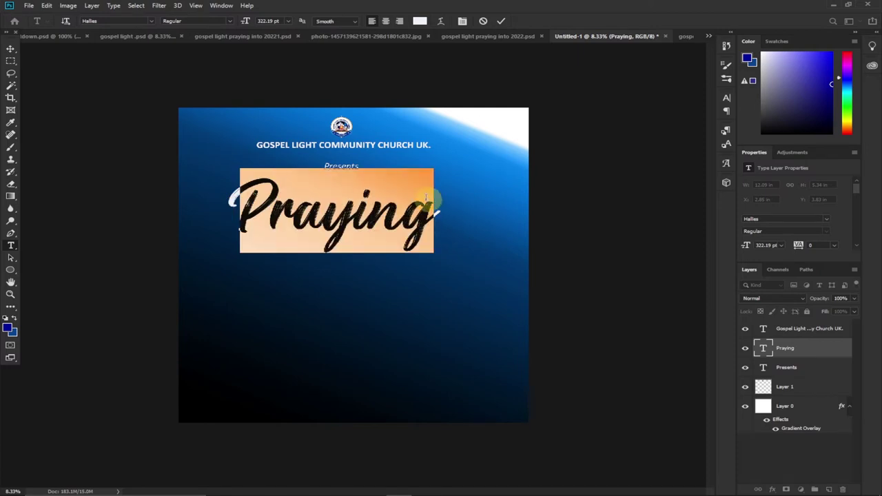
left_click(487, 35)
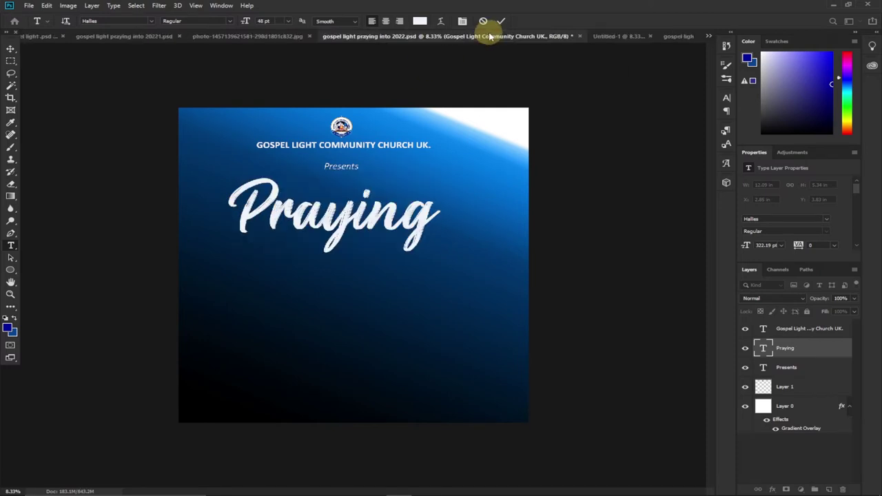
- Try recolouring the "Praying" text in Untitled-1 from the text colour picker, testing an ochre and a yellow-green (#a7bf09)
left_click(623, 35)
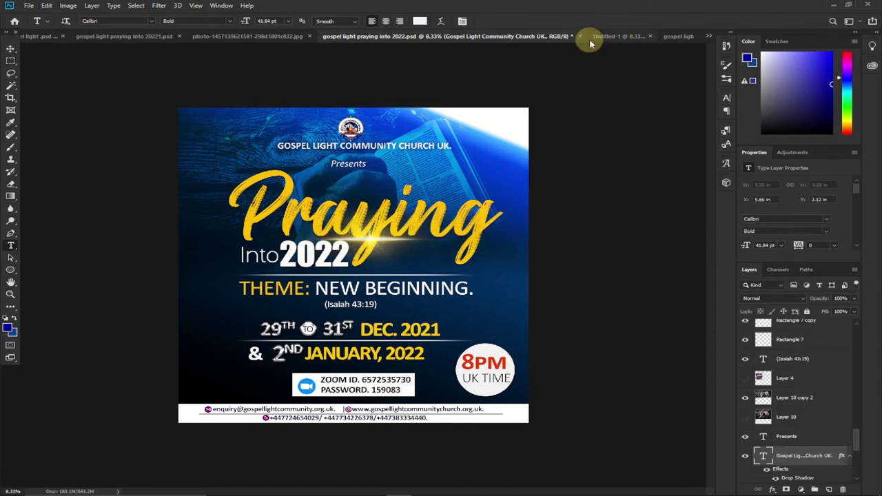
left_click(616, 36)
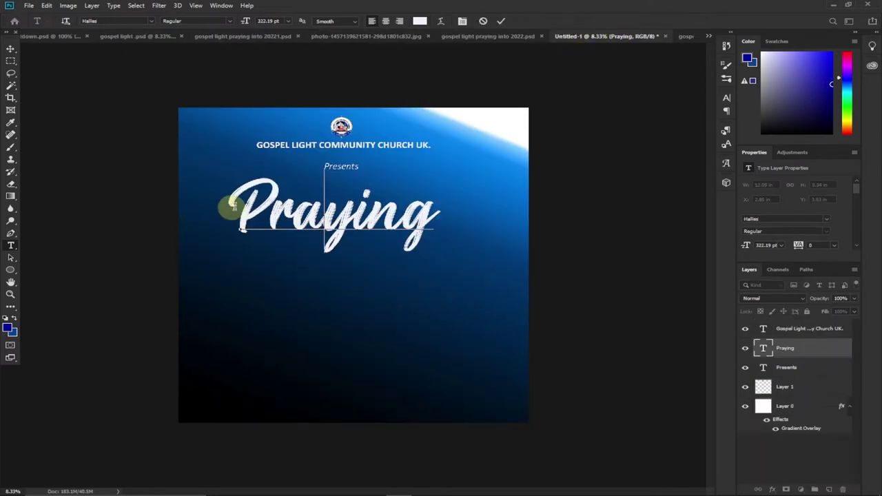
left_click_drag(230, 199, 492, 228)
left_click(420, 21)
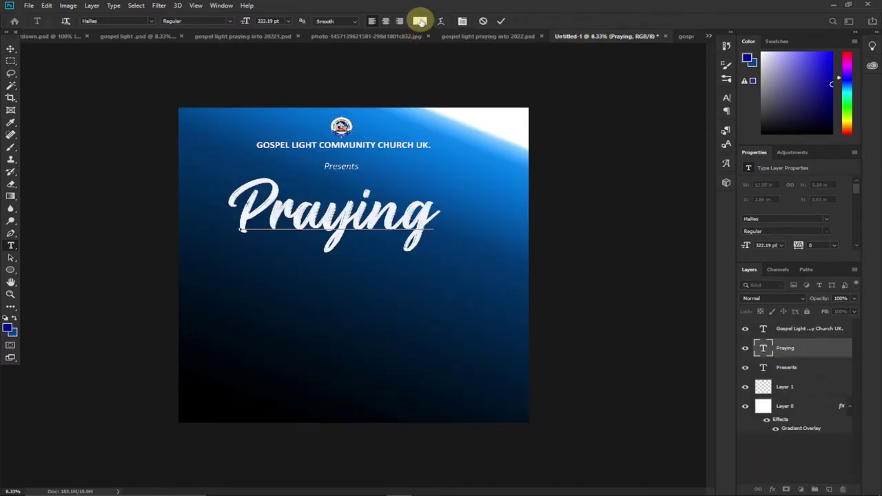
left_click(665, 420)
left_click_drag(639, 343, 641, 349)
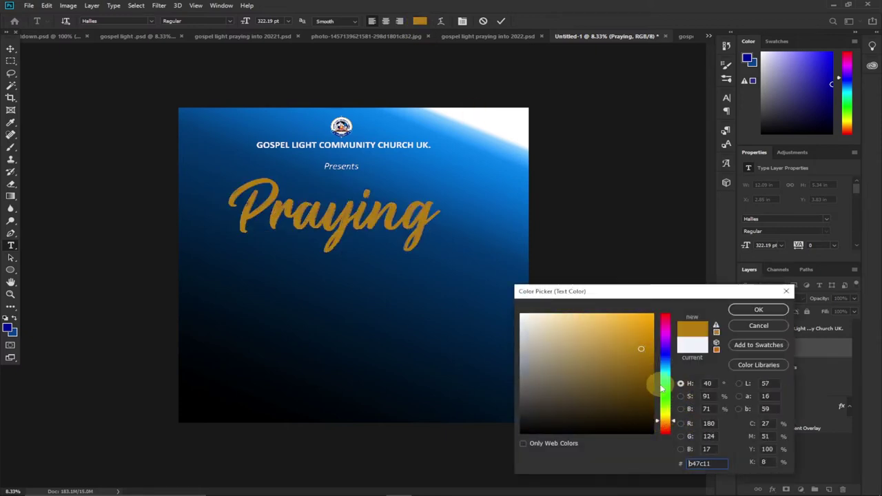
left_click(665, 412)
left_click(648, 344)
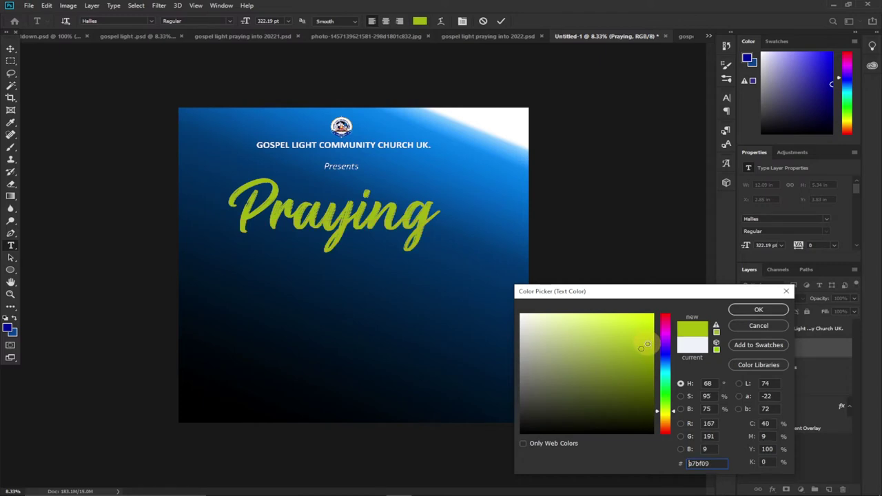
left_click(757, 311)
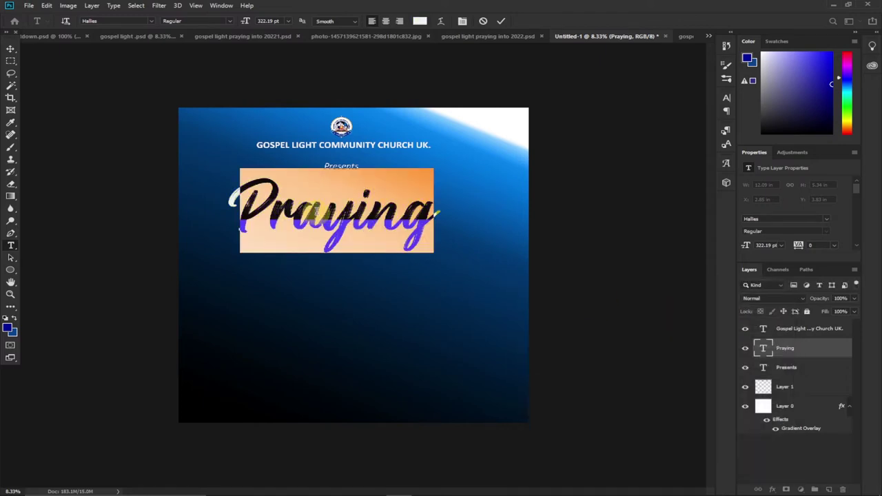
left_click(389, 198)
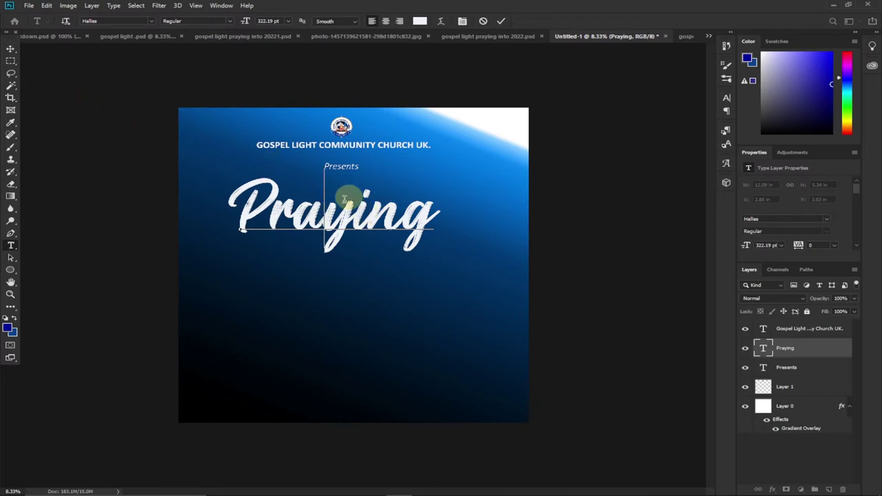
- Open the layer style of the "Praying" text, enable a Gradient Overlay and show its gradient presets
double_click(834, 356)
left_click_drag(410, 192, 614, 144)
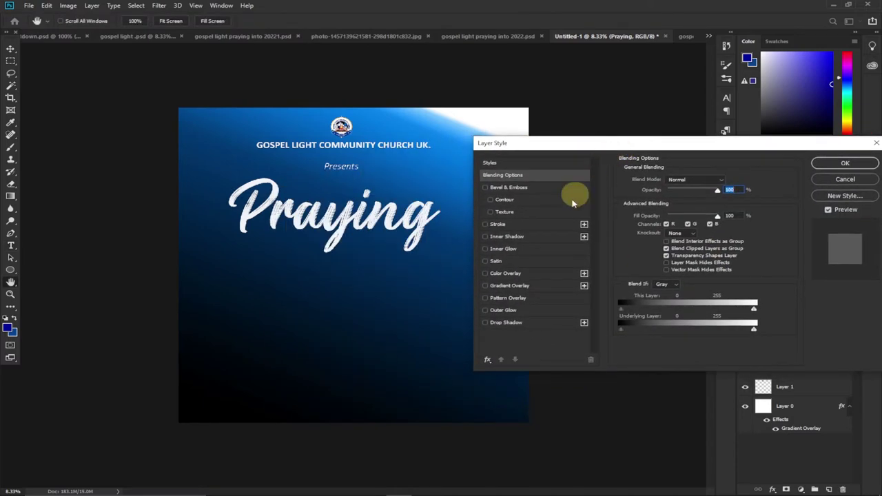
left_click(508, 285)
left_click(717, 202)
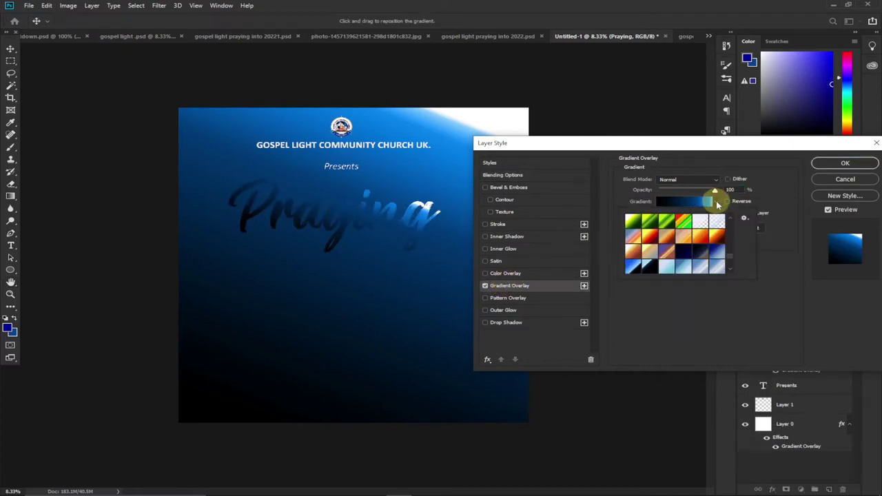
- Try yellow-to-dark-red, yellow-orange and yellow-green gradient presets on the "Praying" overlay
left_click(715, 235)
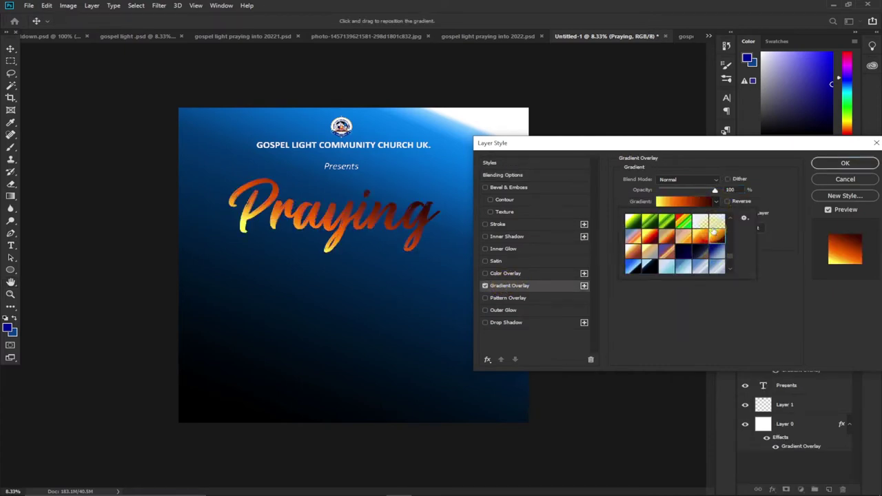
scroll(732, 255, "down", 5)
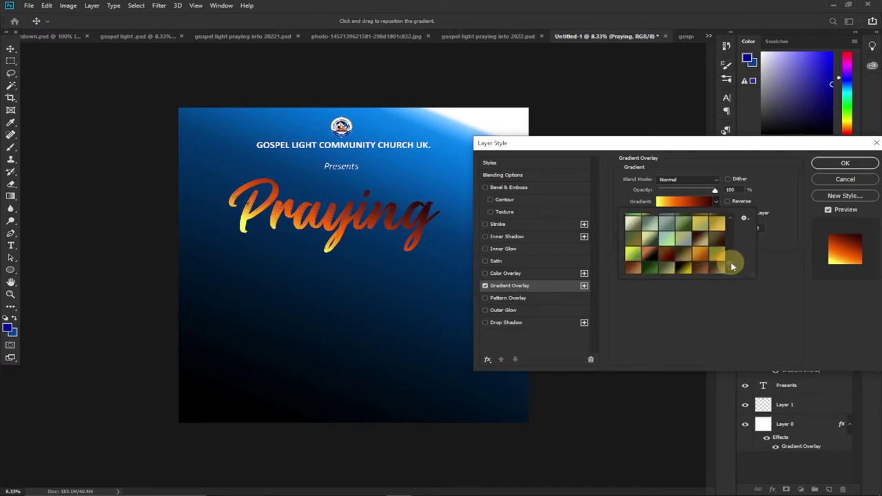
scroll(731, 251, "down", 10)
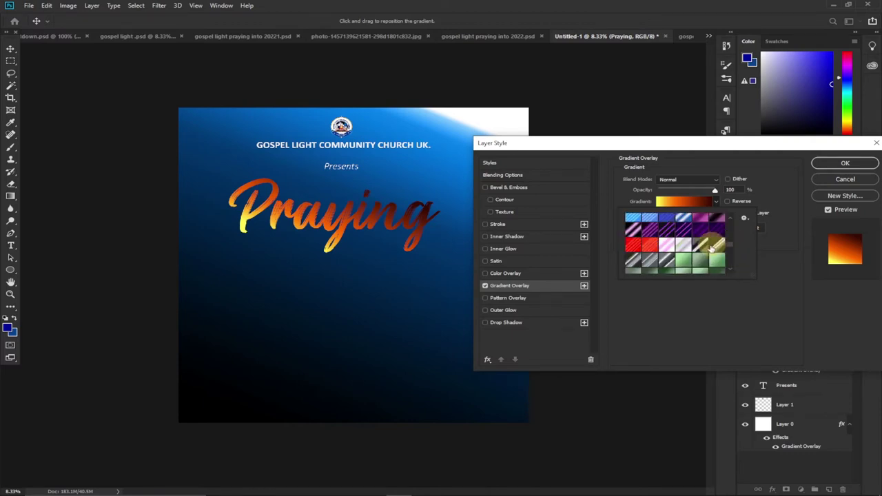
scroll(694, 254, "down", 2)
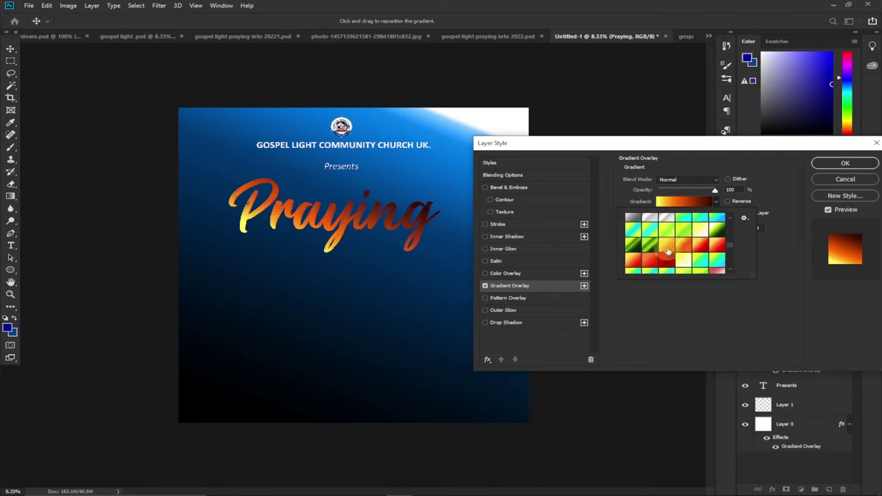
left_click(693, 254)
scroll(689, 256, "up", 1)
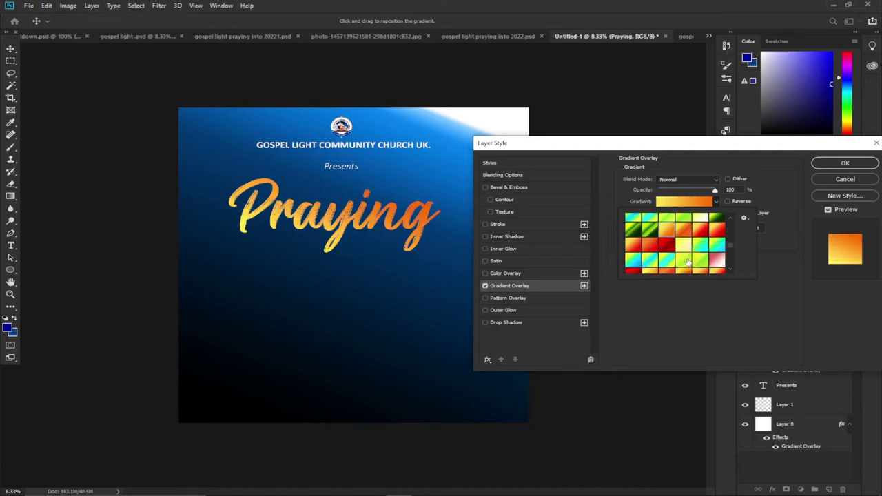
left_click(673, 245)
scroll(672, 243, "up", 1)
- Find the orange-to-golden-yellow preset among the gradients and apply it as the overlay of the "Praying" text
left_click(718, 202)
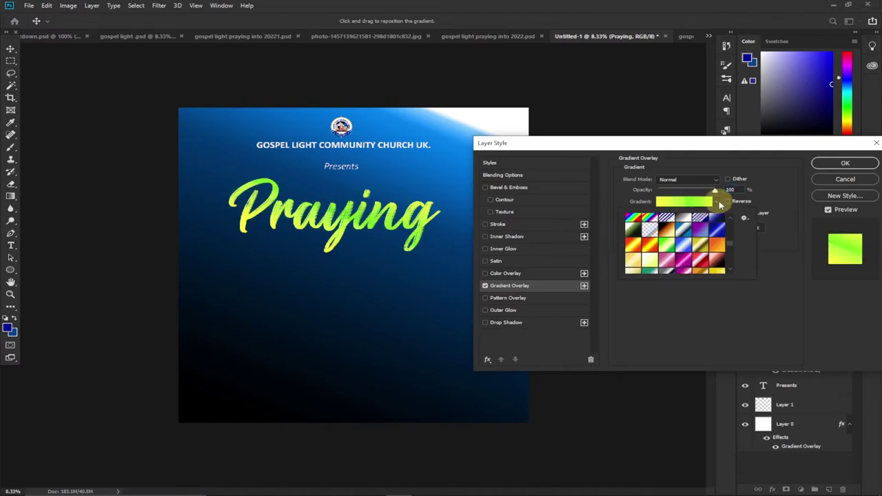
scroll(650, 239, "down", 5)
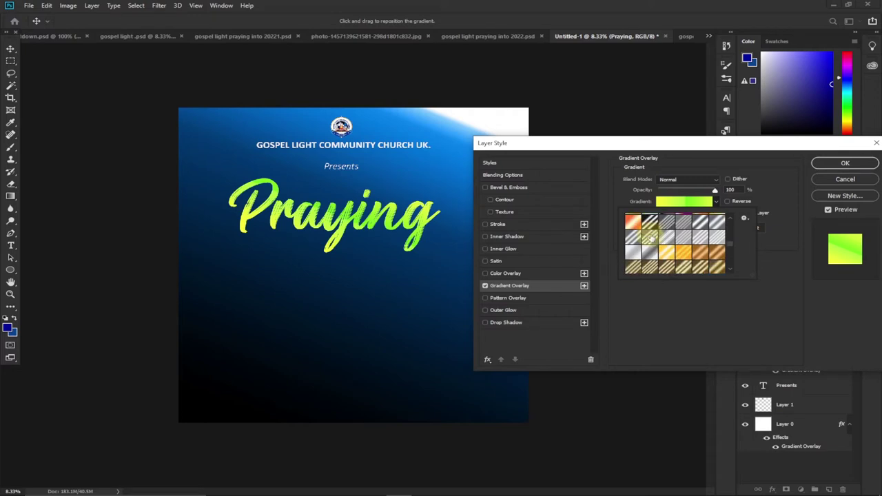
scroll(658, 236, "up", 8)
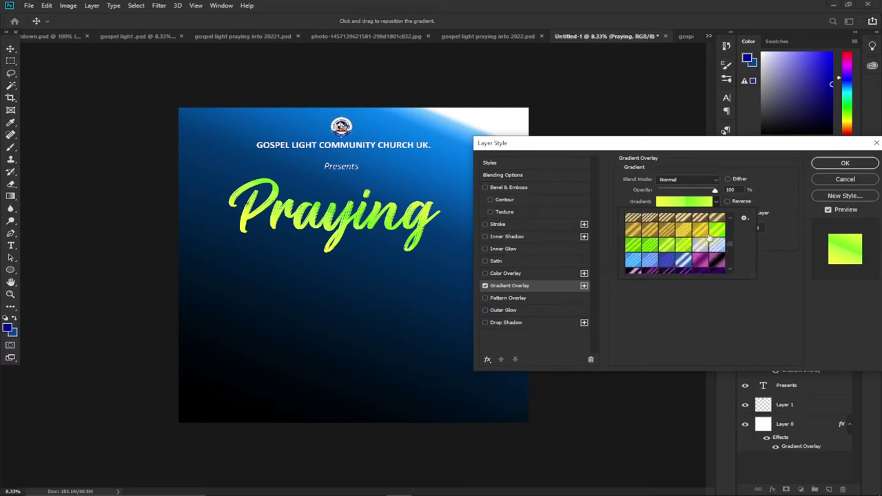
scroll(711, 235, "up", 3)
scroll(712, 234, "down", 3)
scroll(714, 236, "up", 4)
scroll(731, 238, "down", 6)
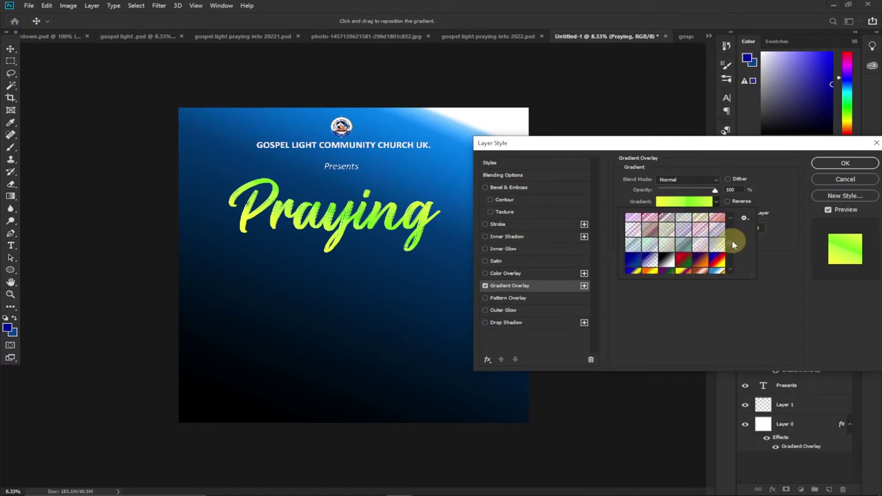
scroll(732, 227, "down", 8)
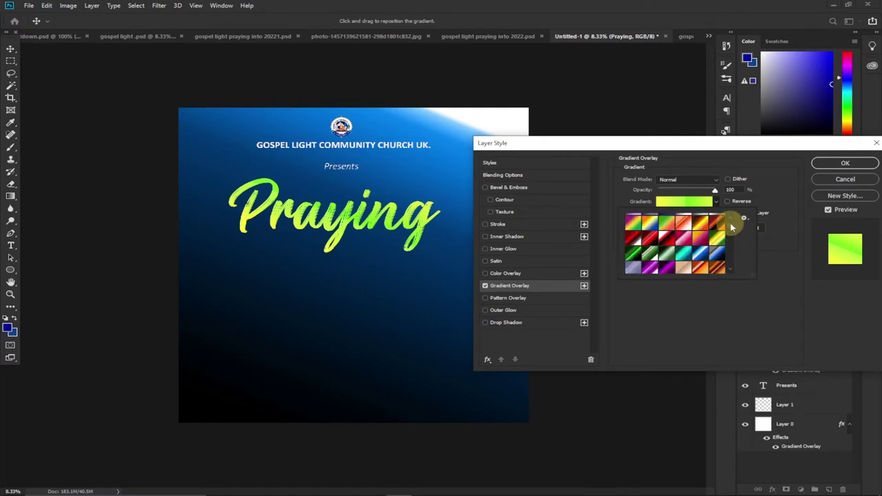
scroll(675, 245, "down", 8)
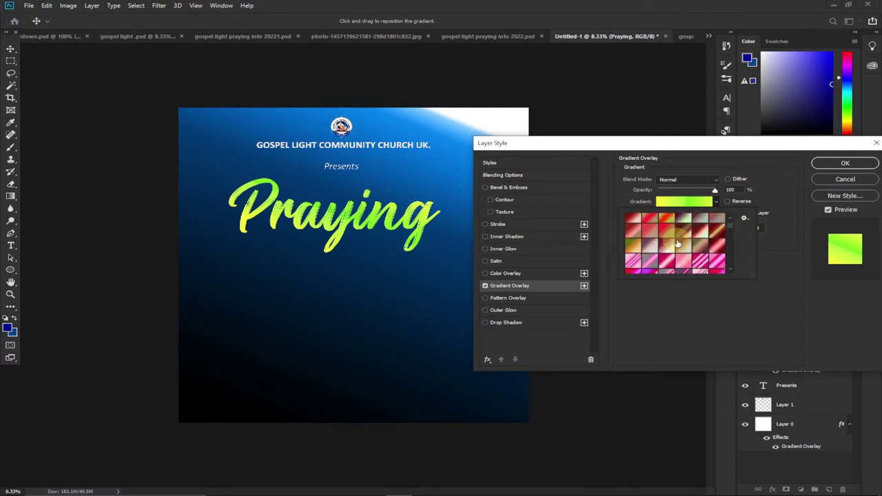
scroll(679, 239, "down", 8)
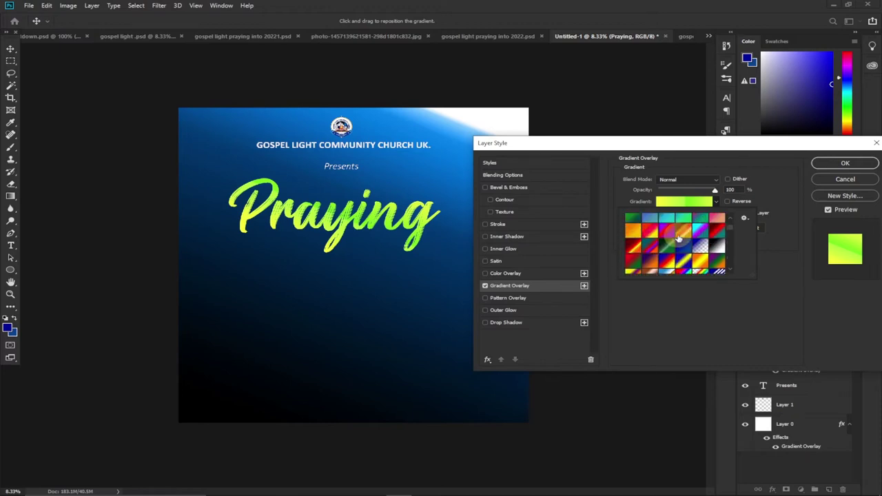
left_click(634, 231)
left_click(846, 163)
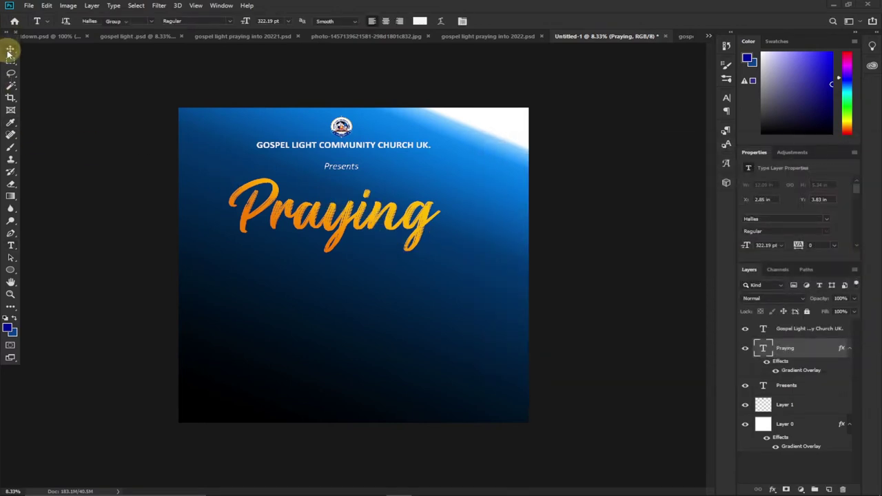
- Scale the "Praying" text proportionally to about 115.8%, 14 inches wide, and centre it horizontally on the canvas
left_click(10, 50)
left_click_drag(439, 254, 472, 269)
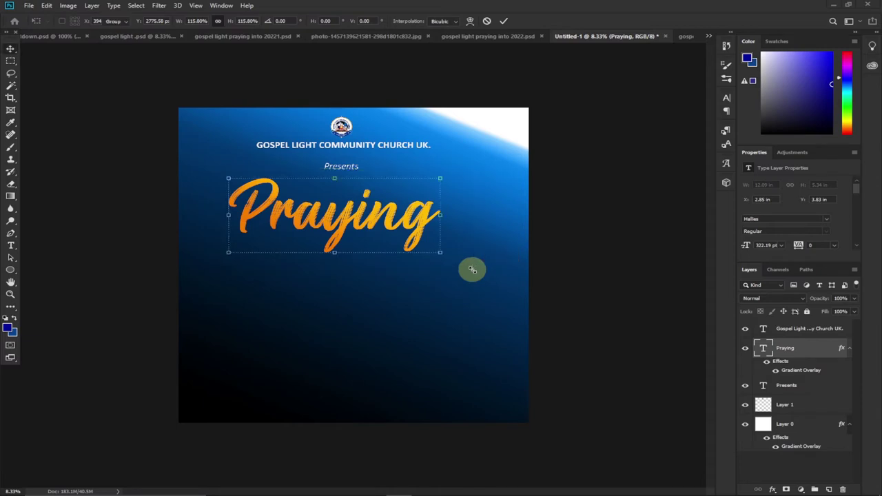
key("Return")
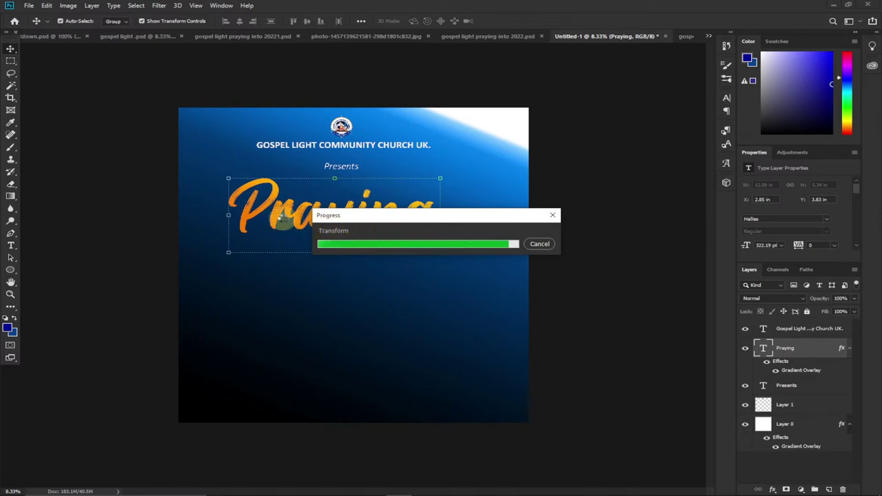
left_click_drag(280, 219, 274, 219)
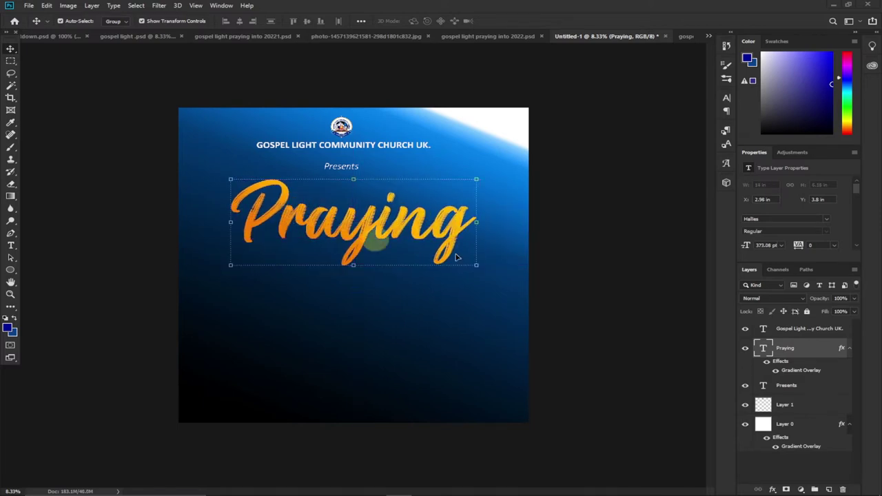
- Add a Multiply drop shadow to the "Praying" text with 71% opacity, distance 32 px, spread 21% and size 87 px
double_click(817, 352)
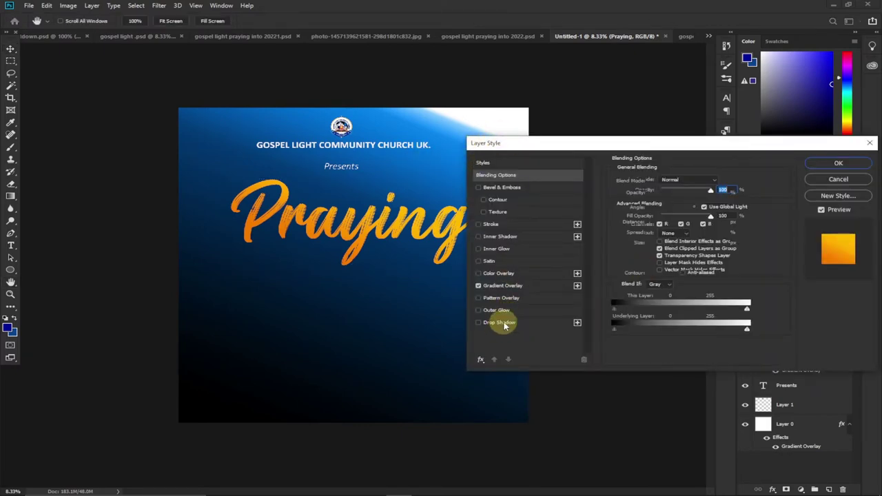
left_click(504, 324)
mouse_move(675, 197)
left_mouse_down()
mouse_move(666, 195)
mouse_move(687, 195)
left_mouse_up()
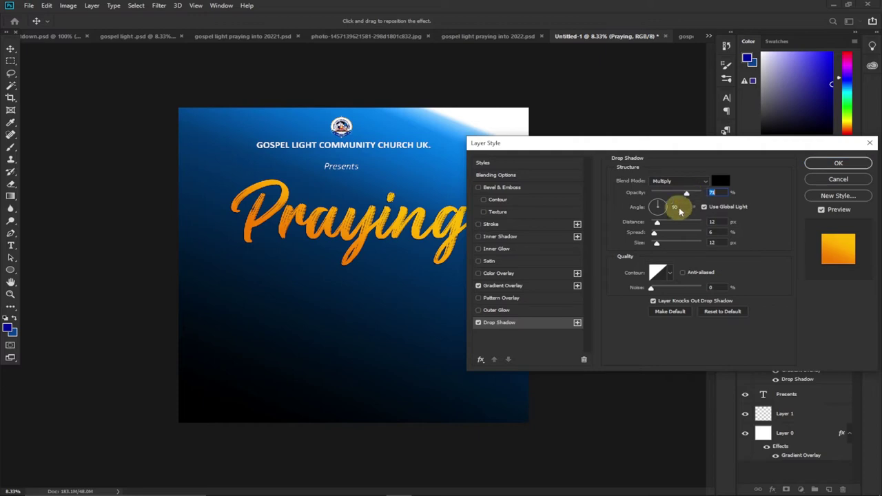
mouse_move(656, 243)
left_mouse_down()
mouse_move(673, 243)
mouse_move(656, 223)
mouse_move(667, 224)
mouse_move(661, 235)
left_mouse_up()
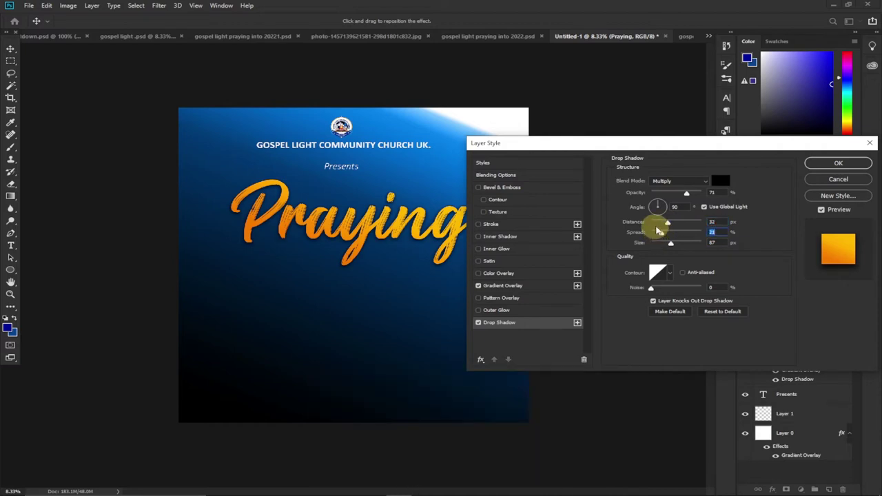
left_click(853, 163)
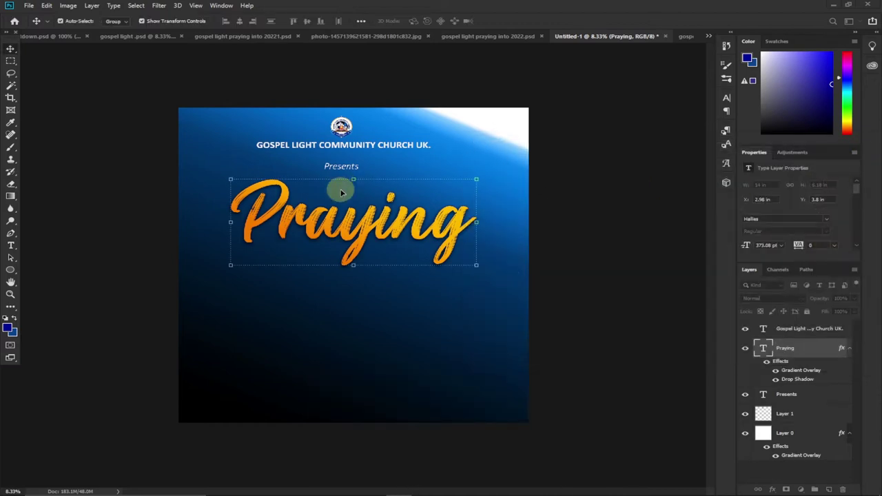
- Move the "Praying" text up close beneath "Presents", keeping it centred, and select the praying-hands photo layer in the finished flyer for reference
left_click_drag(317, 227, 320, 218)
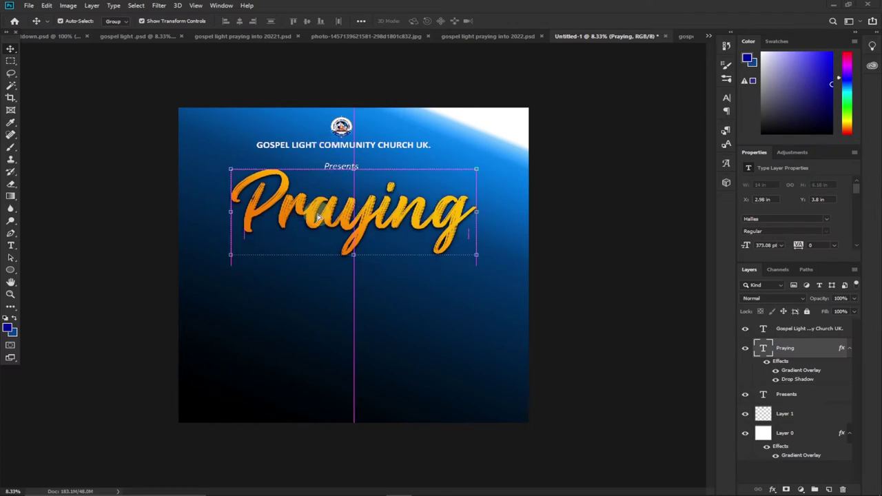
left_click(477, 36)
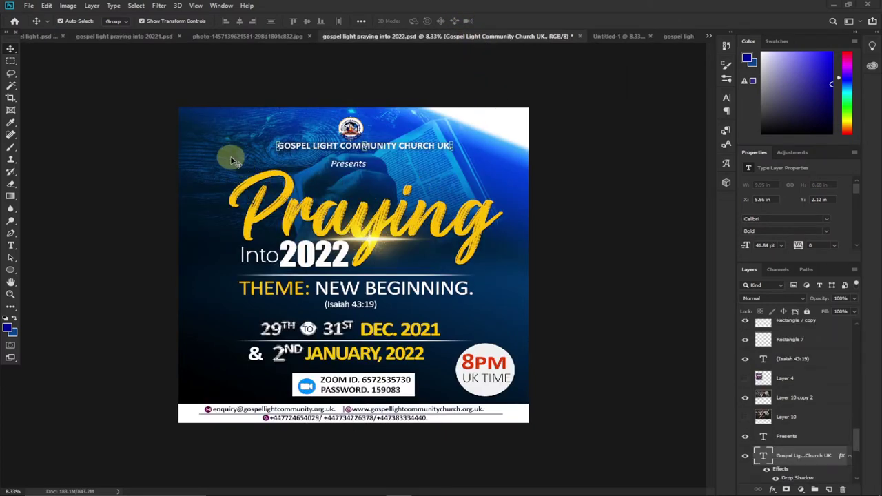
left_click(199, 150)
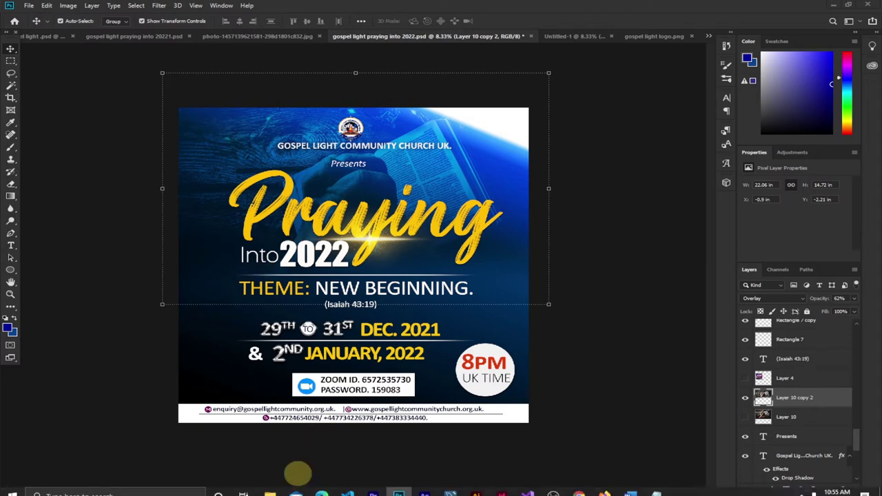
mouse_move(284, 490)
left_click(313, 449)
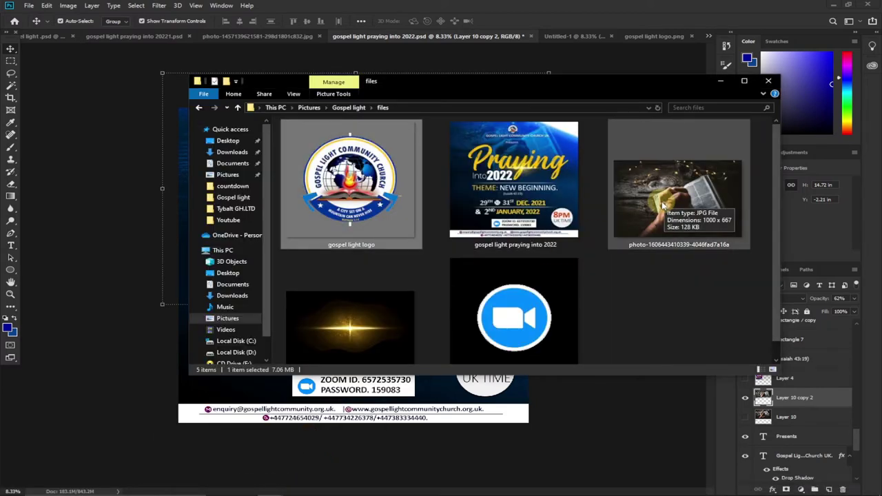
left_click_drag(664, 206, 686, 24)
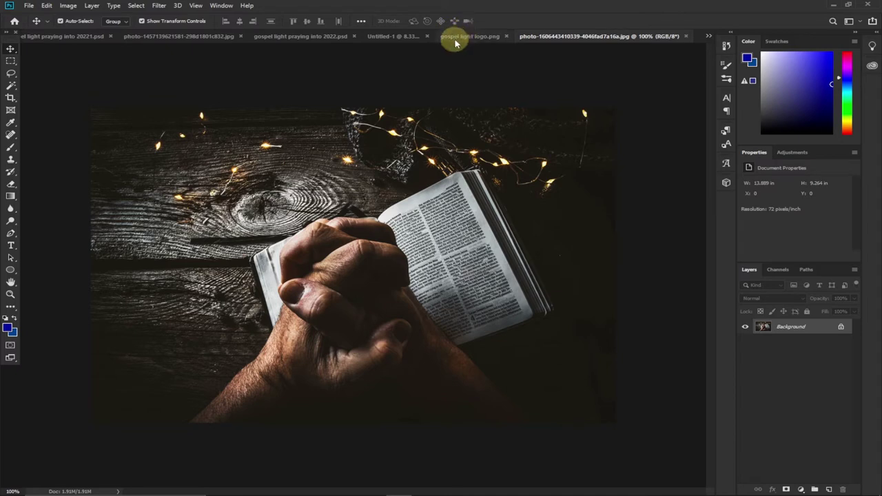
double_click(817, 332)
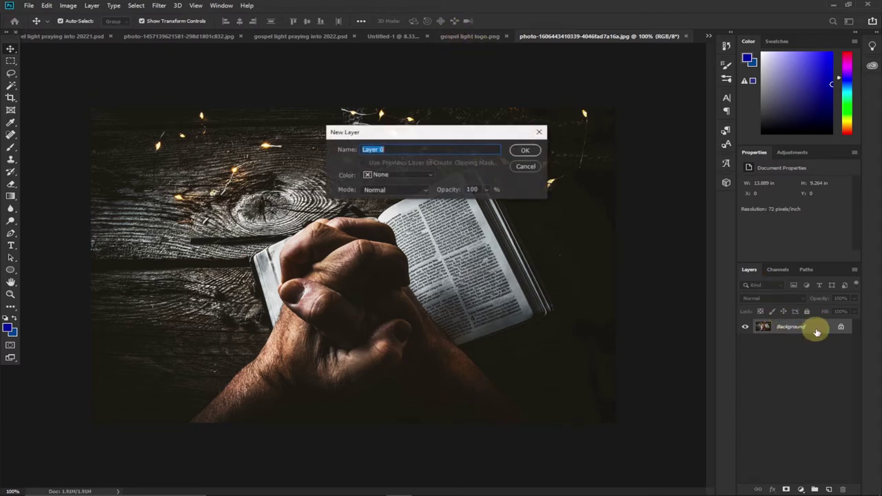
left_click(526, 148)
- Bring the praying-hands photo into Untitled-1 and scale it to about 804.86%, spanning the canvas width along its upper edge
left_click_drag(374, 232, 539, 329)
left_click_drag(457, 291, 458, 266)
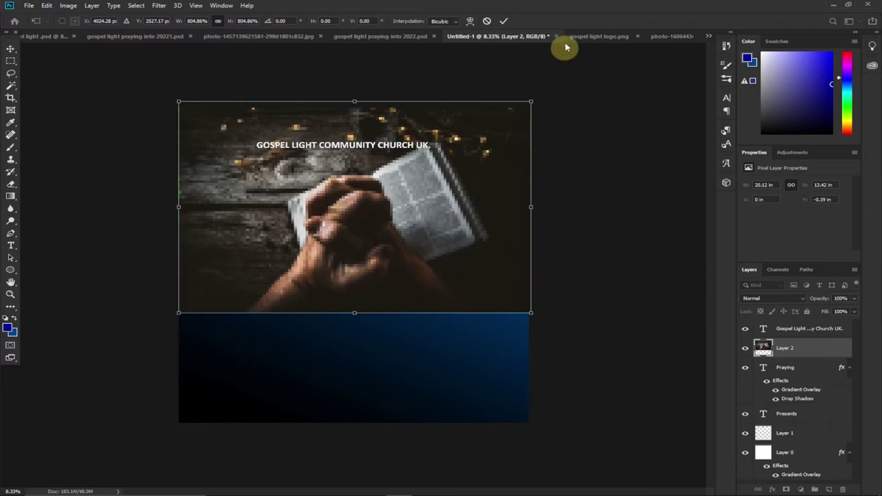
left_click(504, 23)
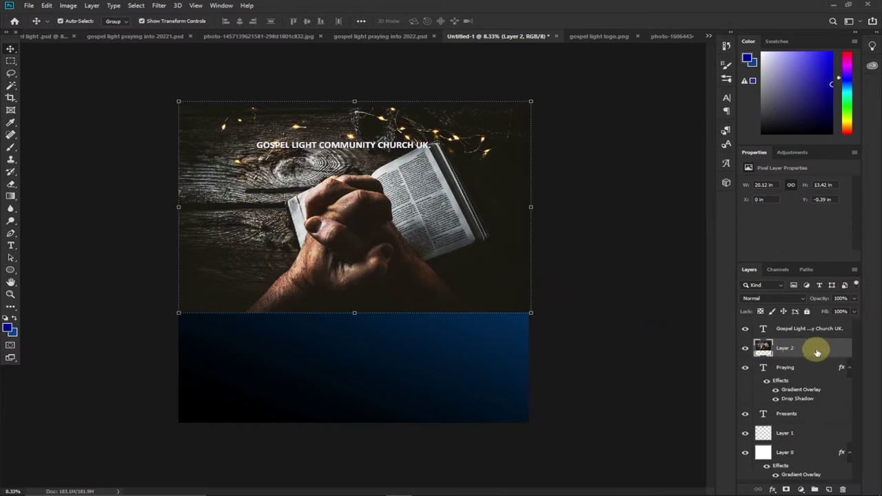
- Place the photo layer directly above the gradient background layer and set its blend mode to Overlay
left_click_drag(819, 353, 816, 441)
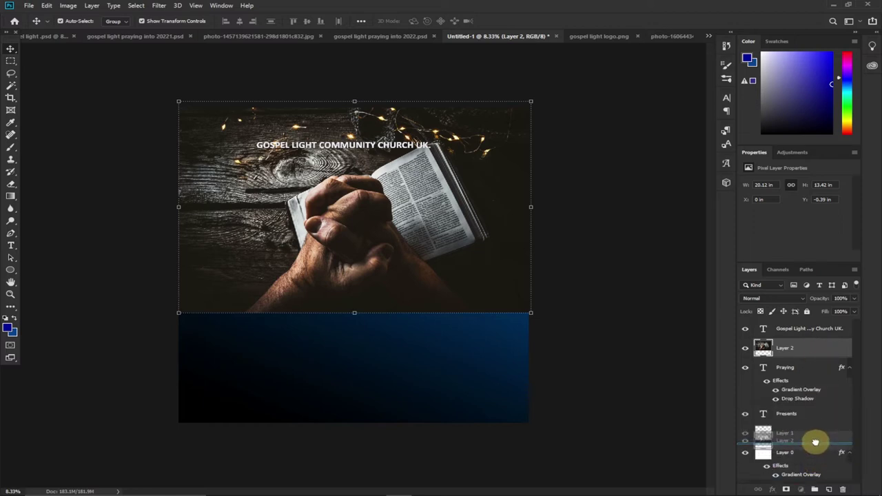
left_click_drag(815, 441, 817, 441)
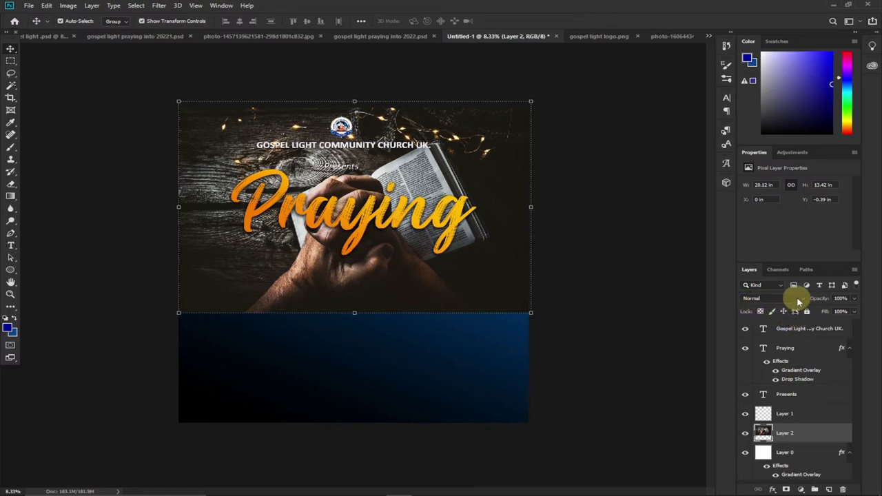
left_click(764, 299)
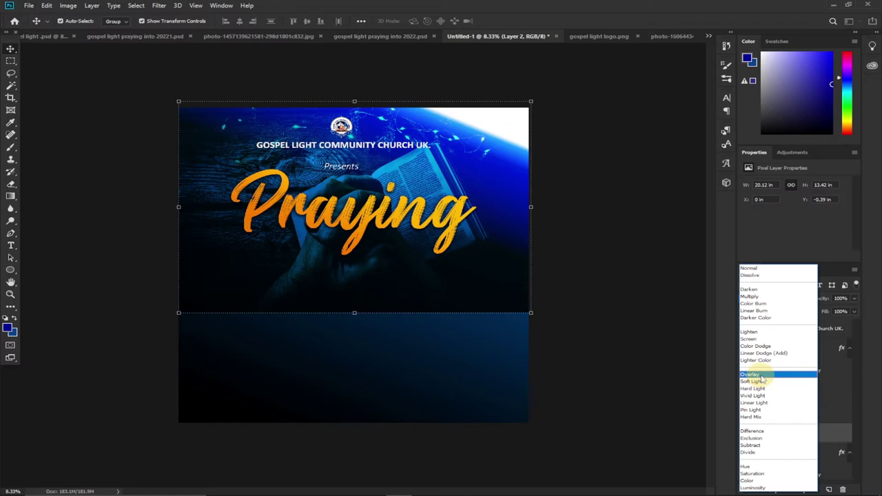
left_click(761, 378)
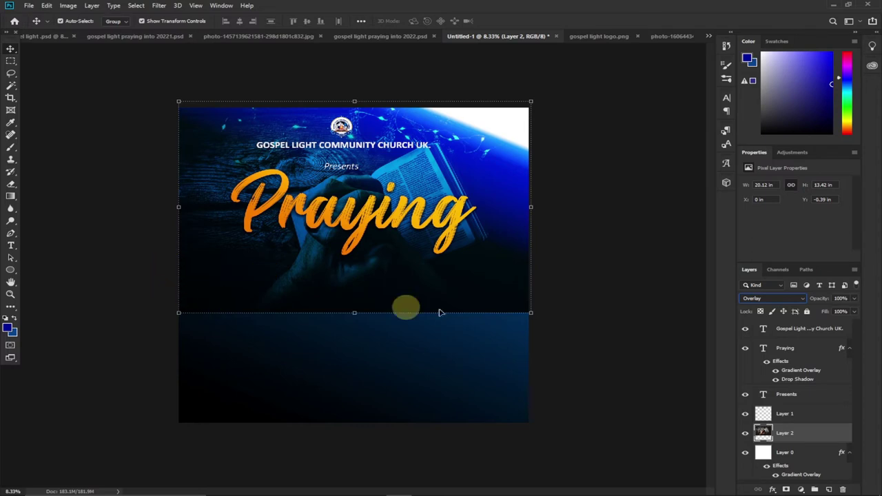
- Check the photo layer in the finished flyer, duplicate Layer 2 in Untitled-1 and hide the original
left_click(372, 36)
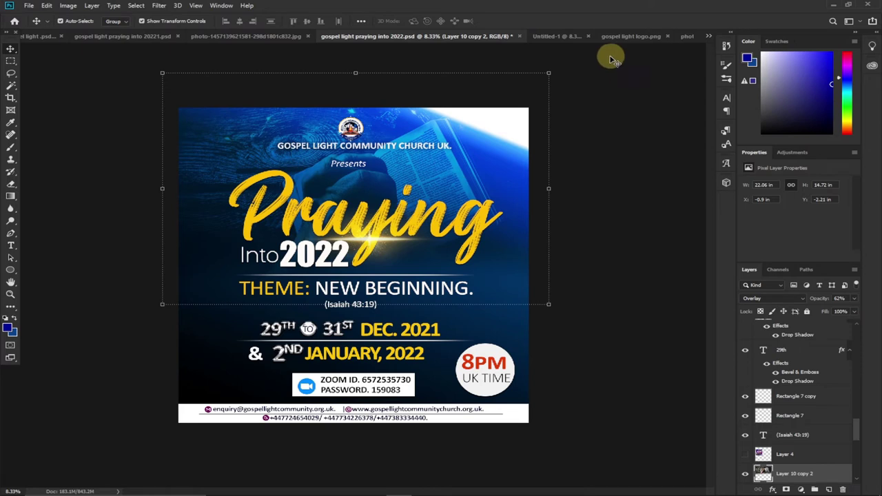
left_click(544, 36)
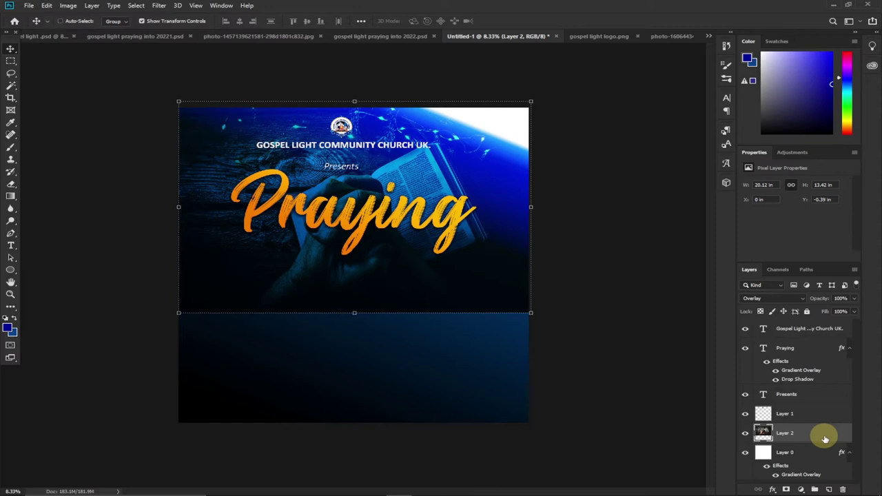
key("ctrl+j")
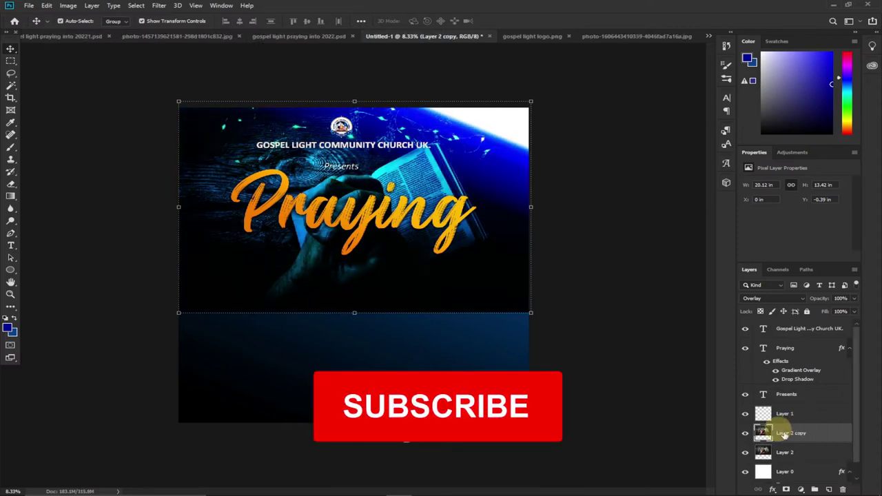
left_click(745, 453)
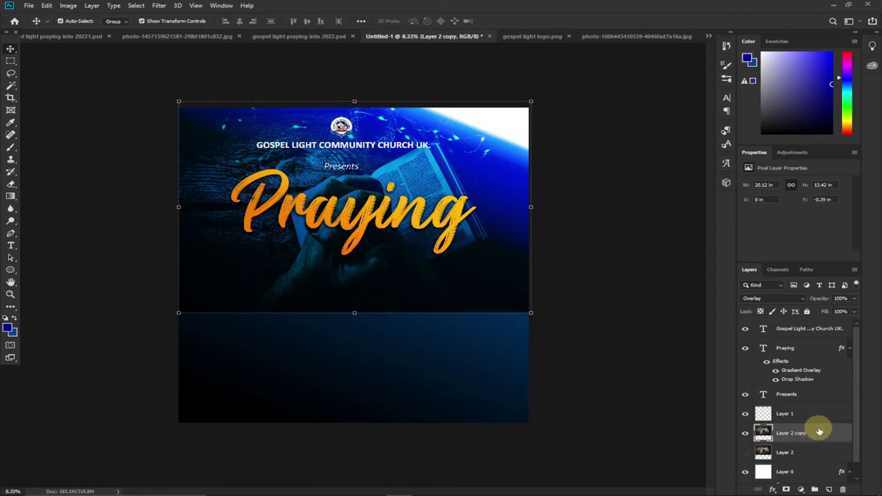
- Choose the Eraser tool for the Layer 2 copy, with a smaller soft round brush at 0% hardness
right_click(10, 186)
left_click(38, 182)
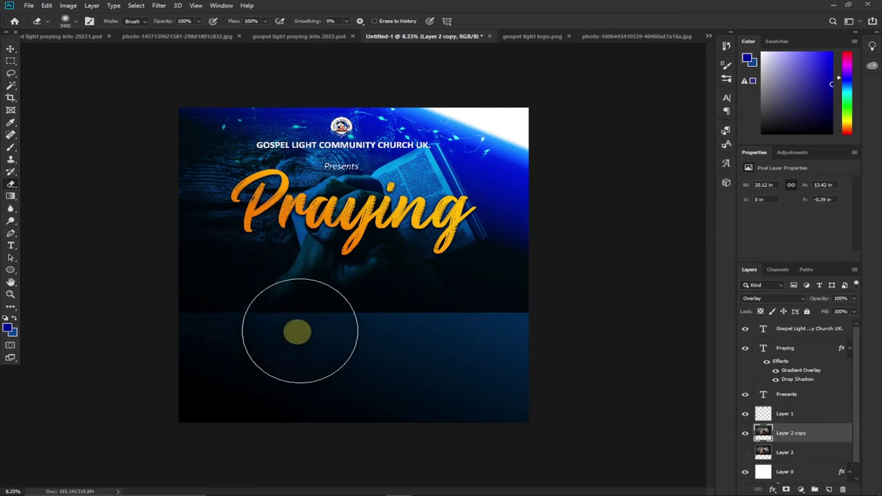
left_click(77, 23)
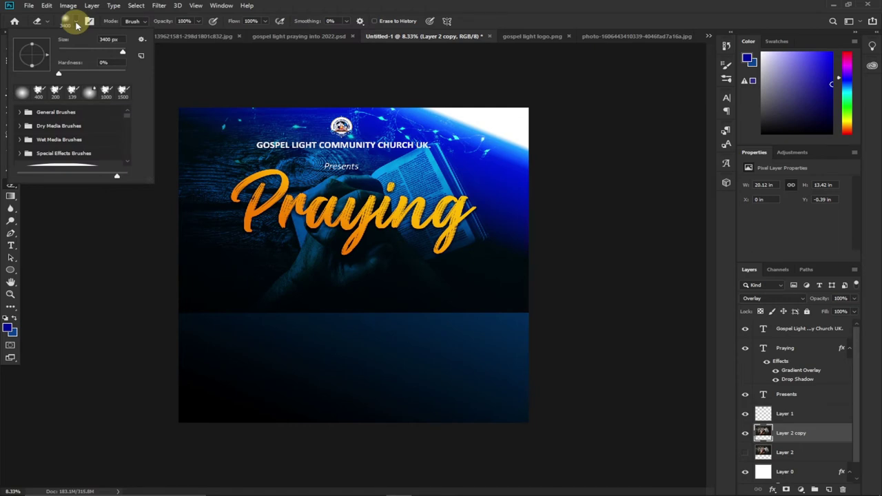
left_click(57, 74)
left_click(123, 54)
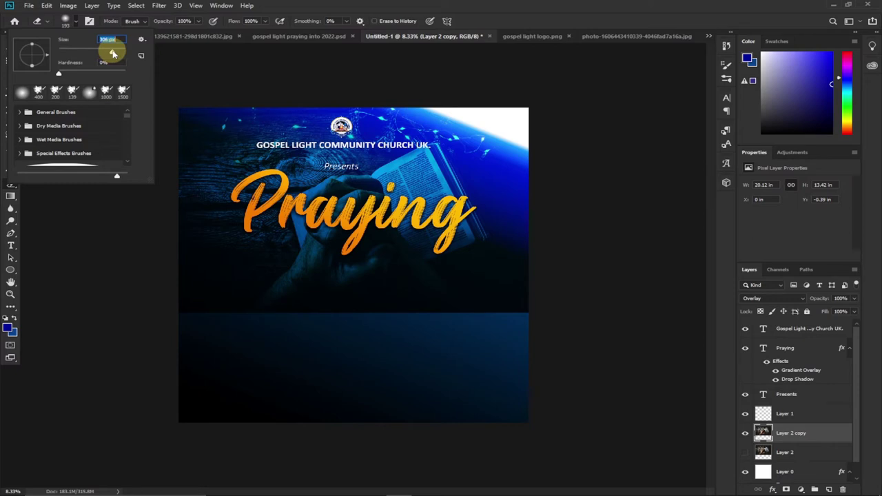
left_click(97, 41)
left_click(76, 22)
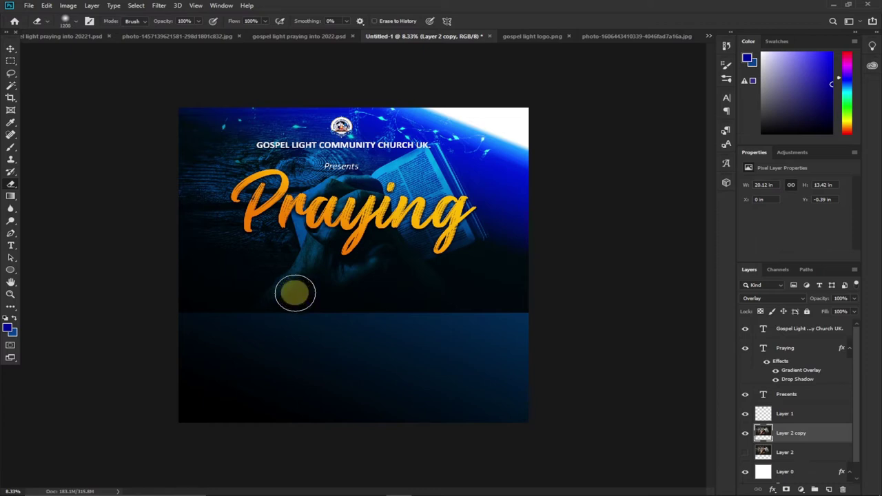
- Enlarge the eraser to 2600 px and erase the photo's lower edge so the hands fade softly into the gradient
key("bracketright")
key("bracketright")
key("bracketright")
key("bracketright")
key("bracketright")
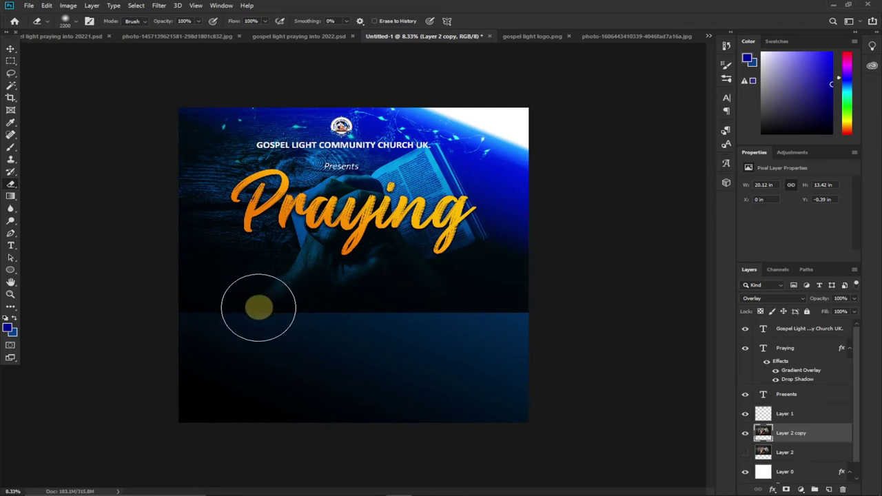
key("bracketright")
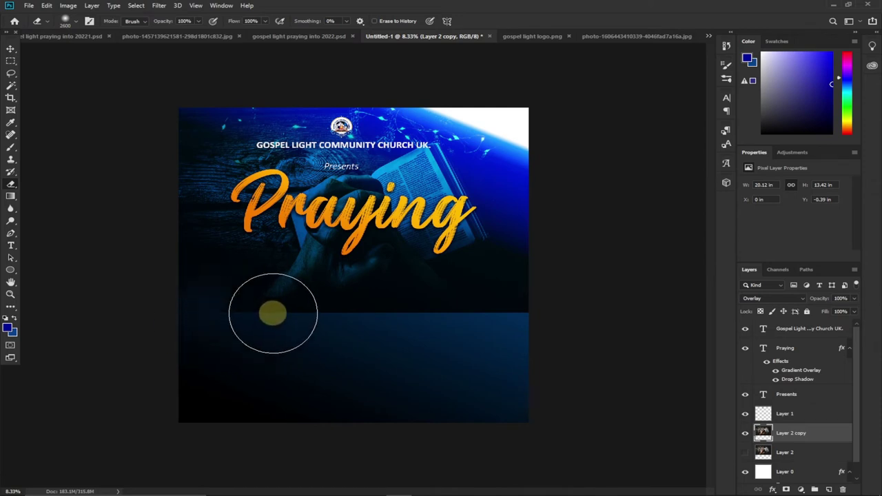
left_click(246, 317)
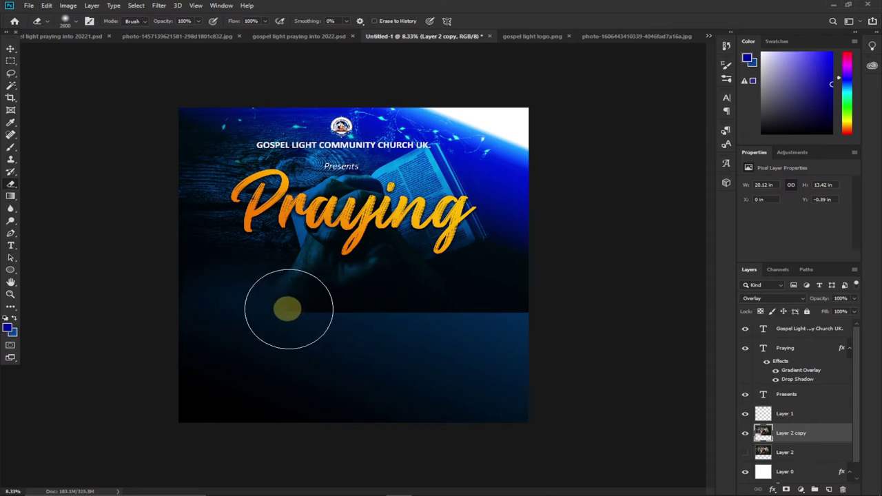
left_click_drag(321, 307, 366, 306)
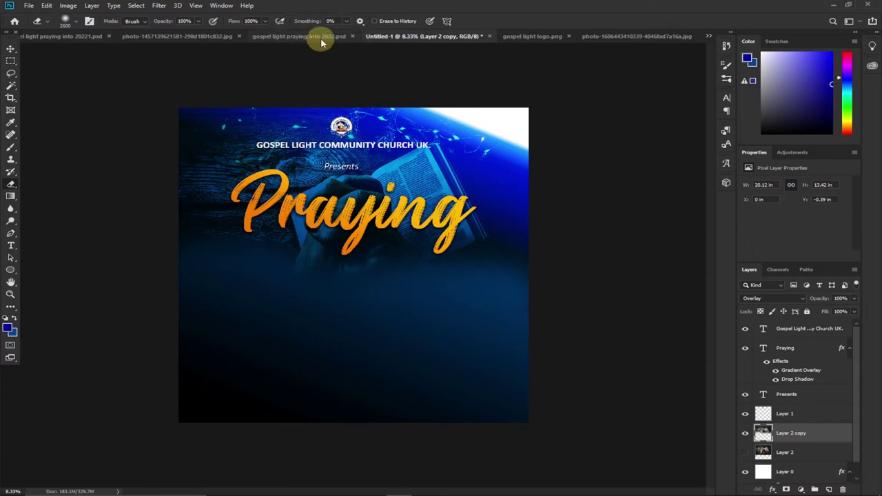
- Compare with the finished flyer and add the text "Into" below "Praying" in Untitled-1, without All Caps
left_click(317, 37)
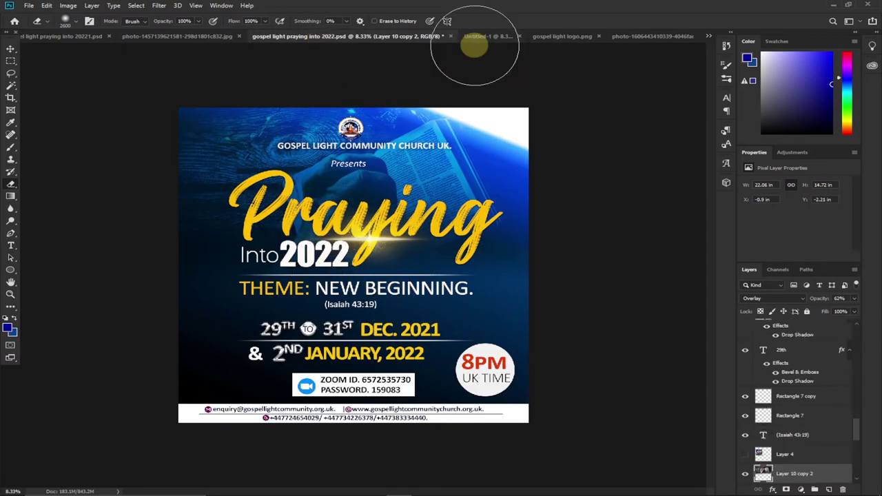
left_click(481, 36)
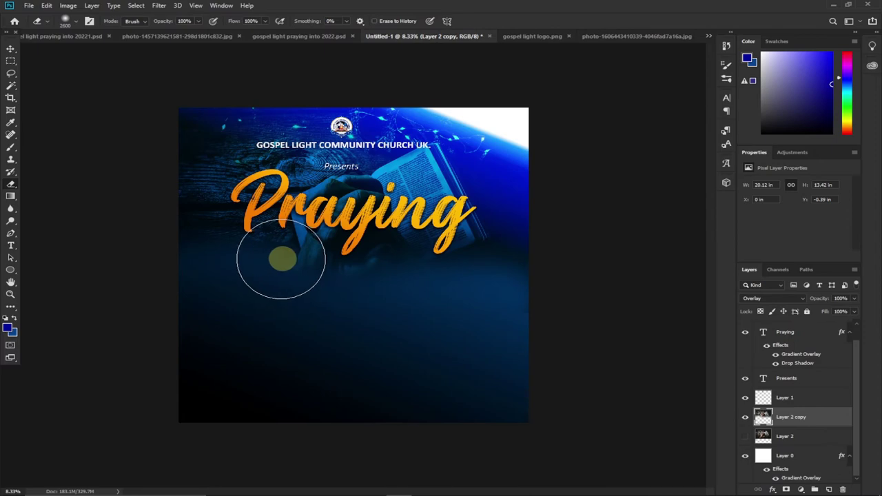
left_click(528, 37)
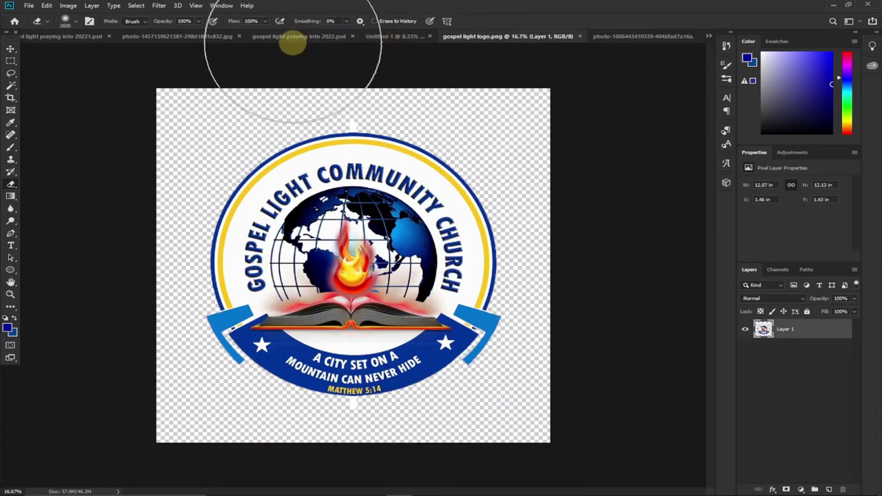
left_click(296, 36)
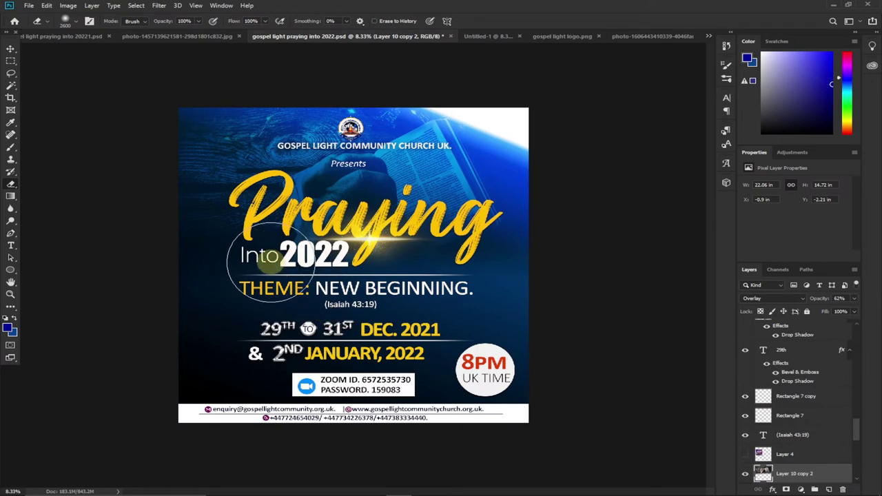
left_click(483, 38)
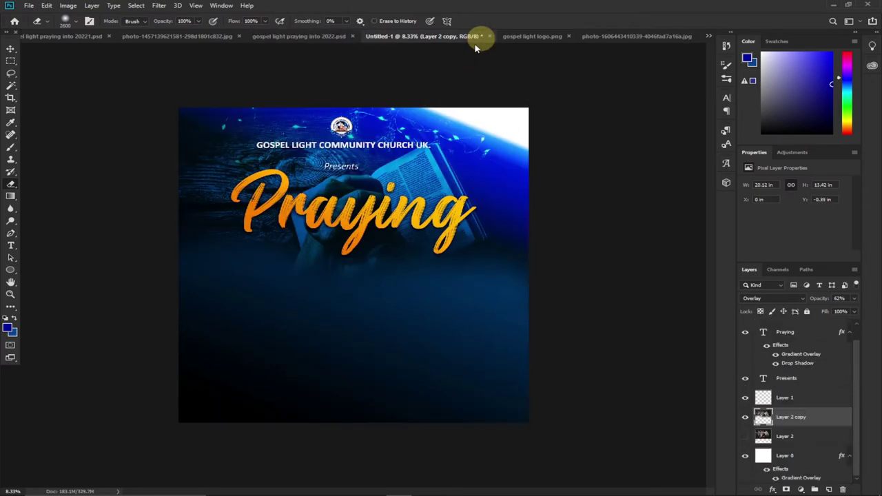
left_click(11, 247)
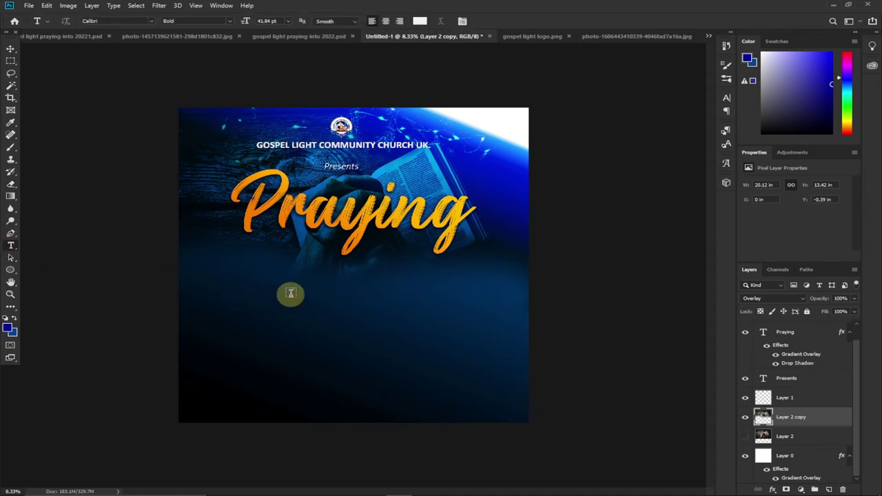
left_click(291, 294)
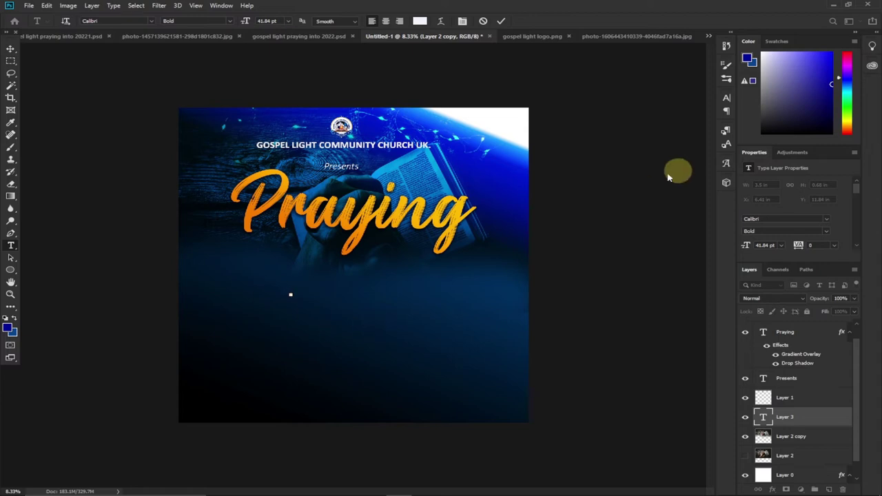
left_click(726, 99)
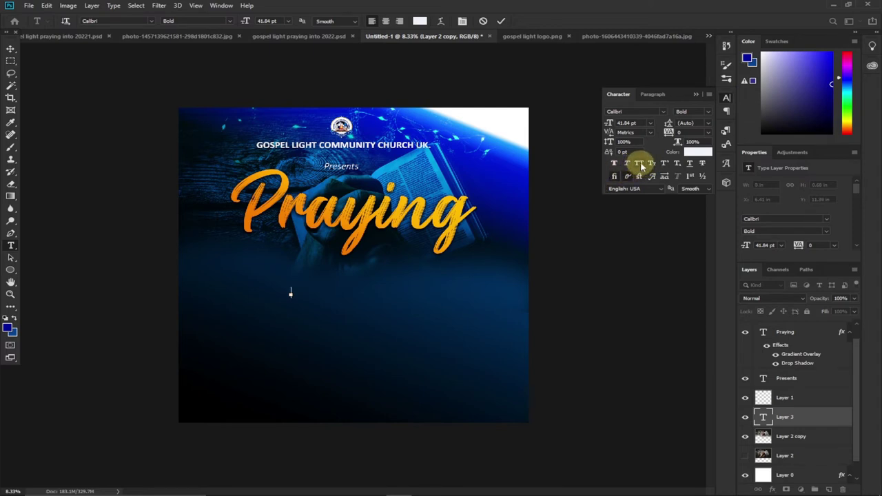
left_click(697, 94)
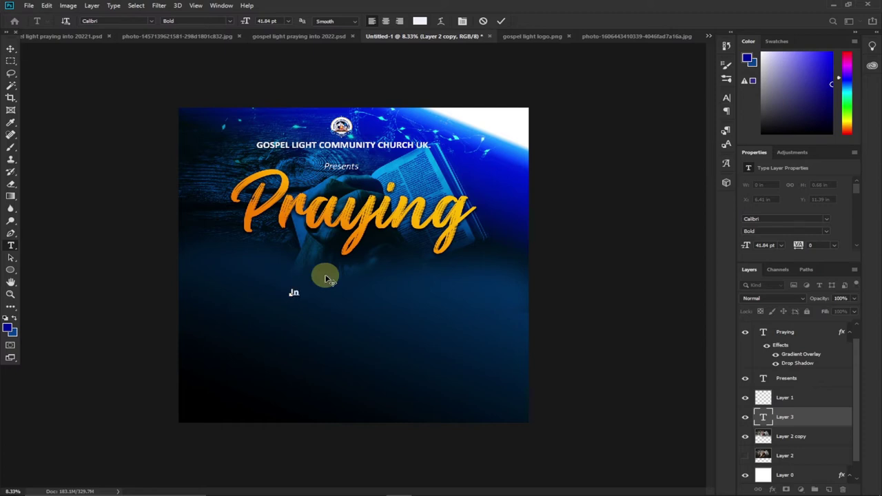
- Set the "Into" text to Calibri Light at about 112 pt
left_click_drag(309, 292, 283, 294)
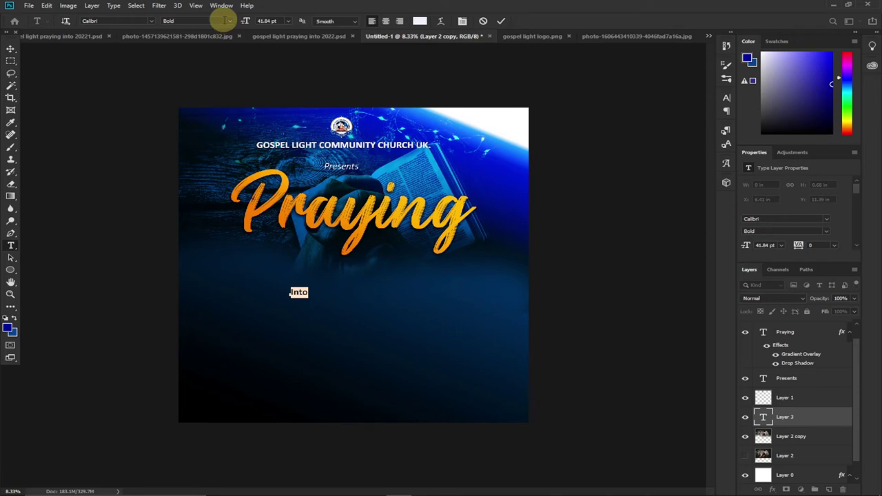
left_click(231, 22)
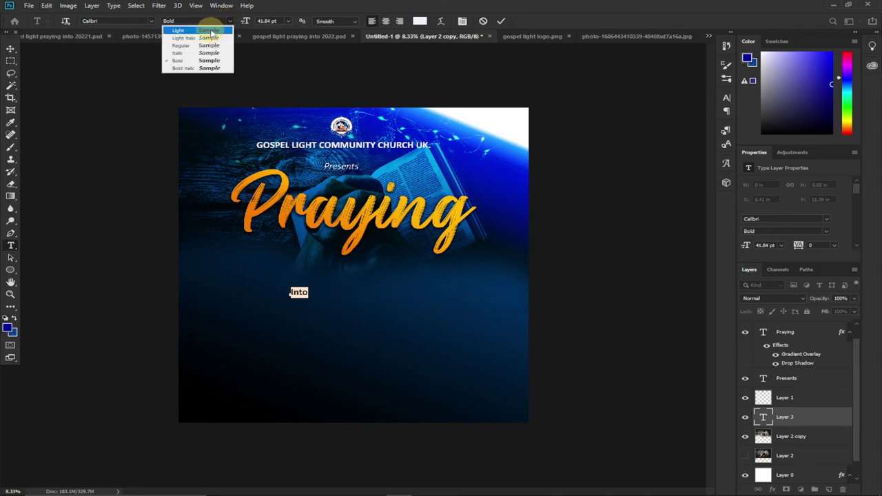
left_click(210, 32)
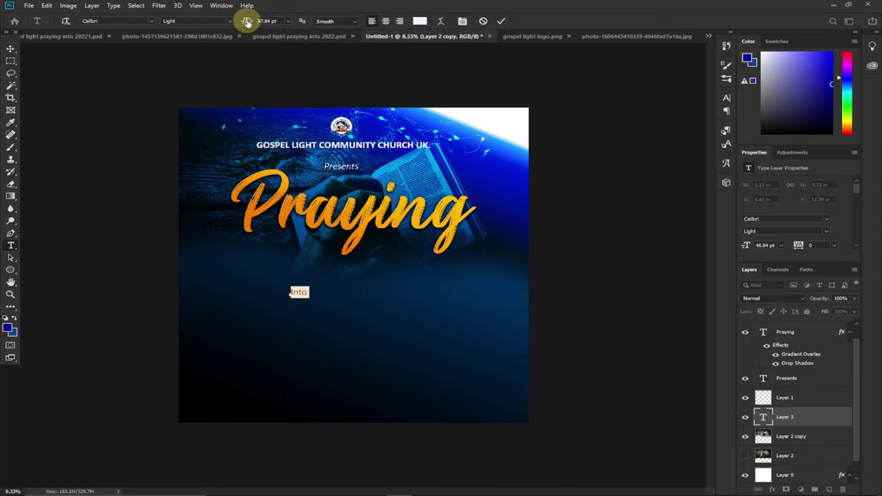
left_click_drag(258, 21, 270, 21)
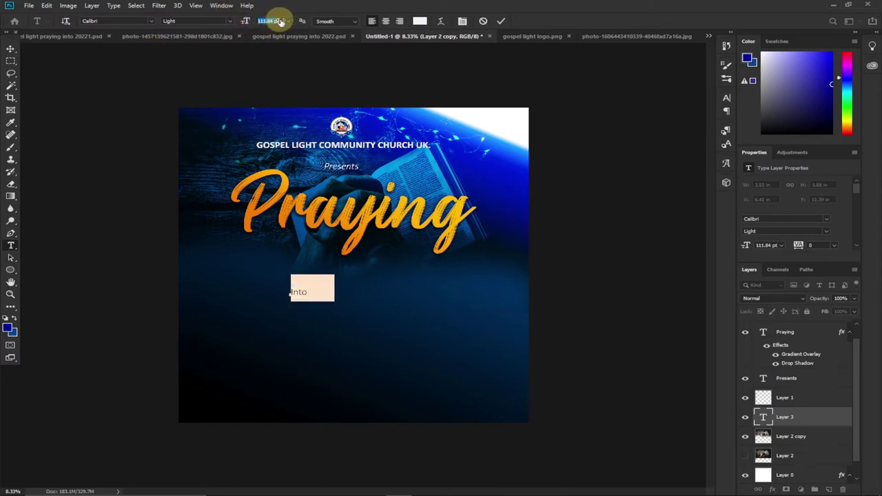
left_click(11, 49)
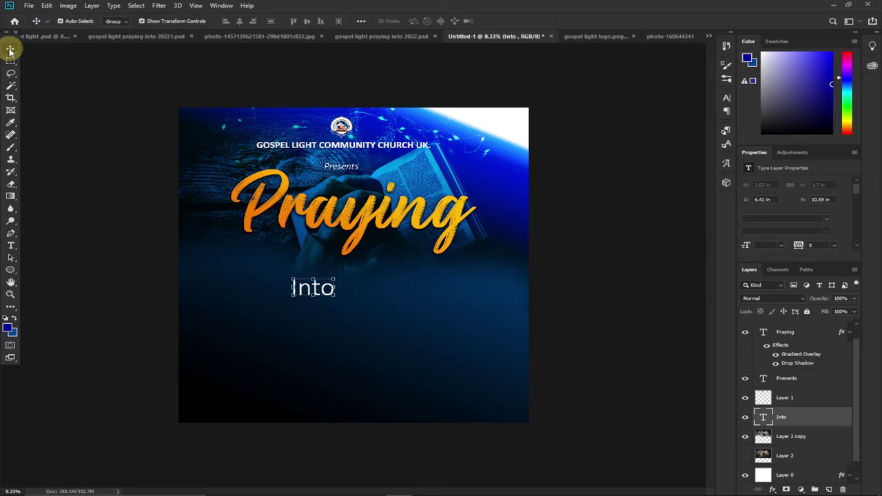
- Place the "Into" text just under the start of "Praying" and nudge "Praying" slightly
left_click_drag(303, 291, 255, 256)
left_click_drag(254, 215, 254, 207)
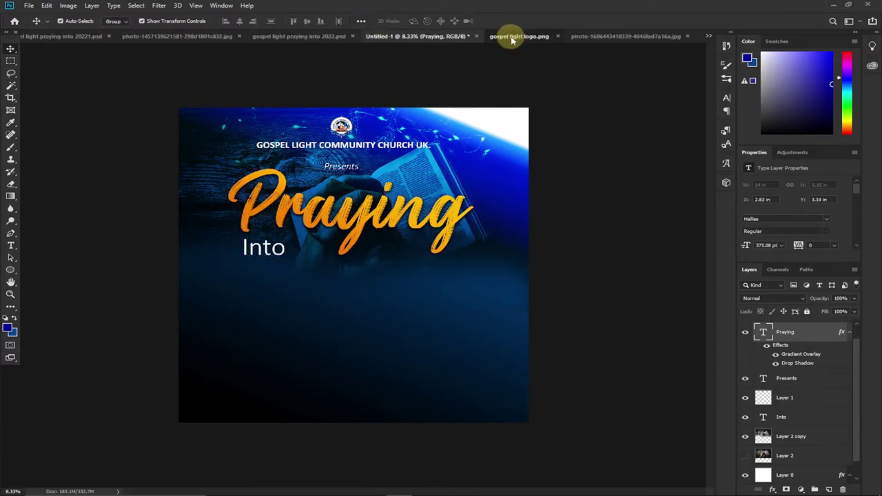
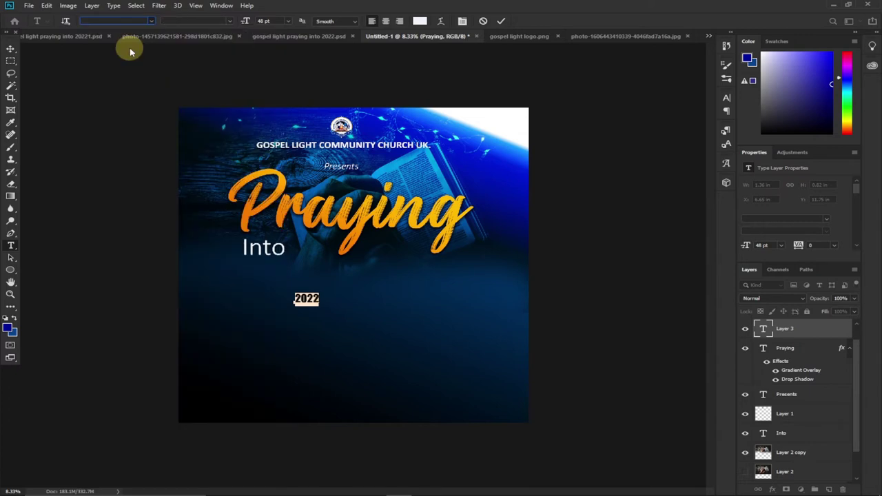
- Set the "2022" text in Impact Regular at 135 pt and place it beside "Into"
left_click_drag(263, 21, 290, 21)
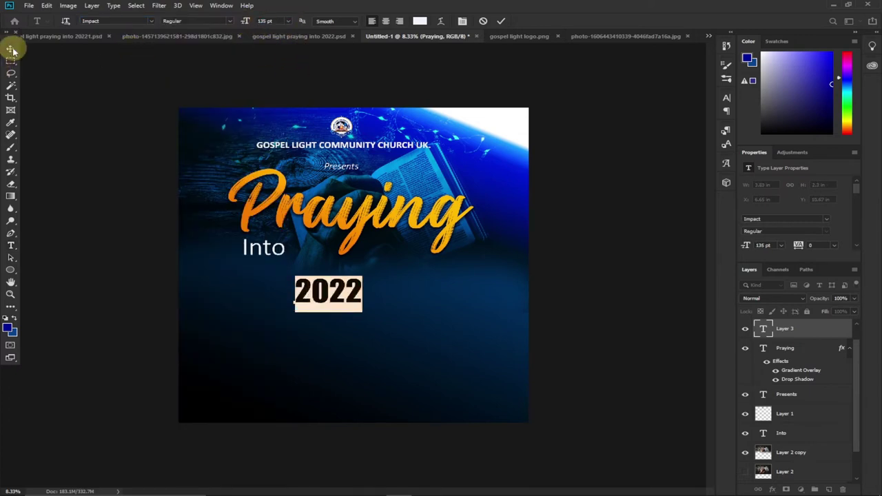
left_click(11, 49)
left_click_drag(338, 301, 328, 255)
- Raise "Praying" closer to "Presents" and shift "Into" left to leave a gap before "2022"
left_click_drag(253, 250, 246, 260)
key("ctrl+t")
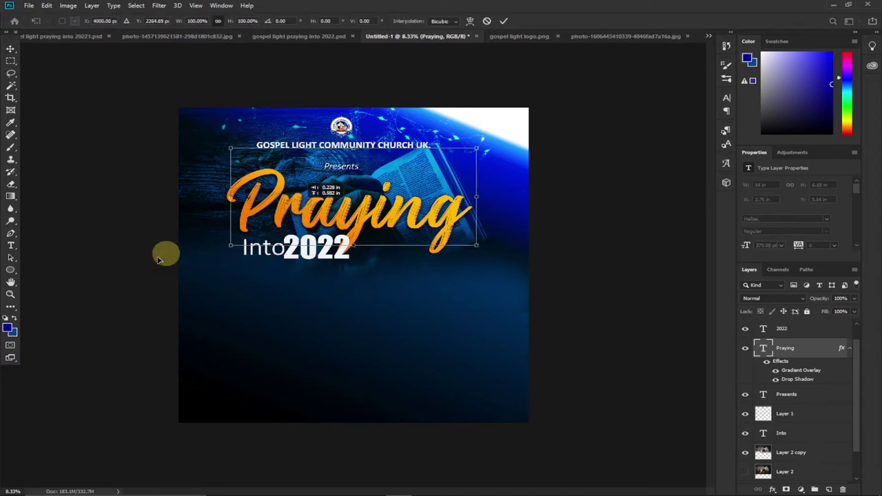
left_click(242, 261)
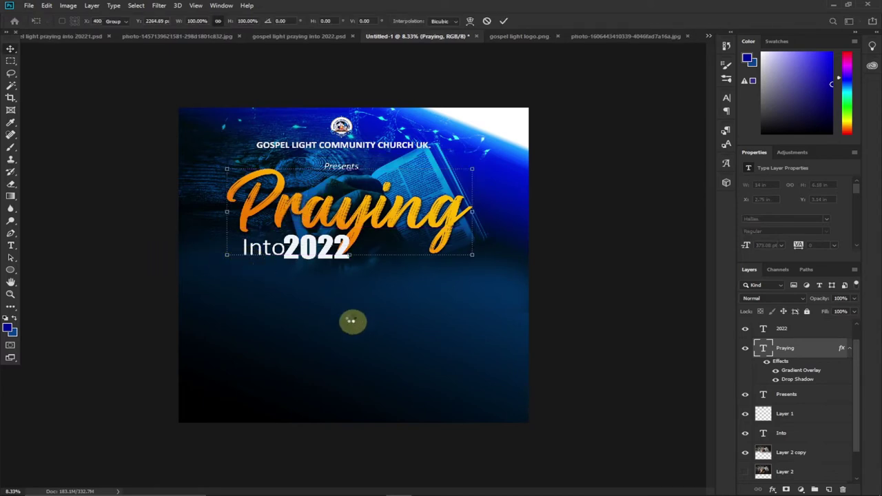
key("Return")
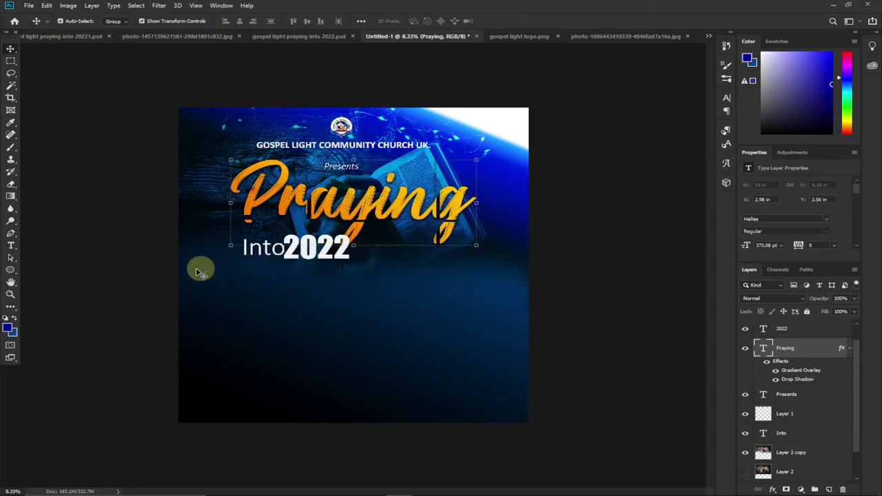
left_click(134, 268)
left_click_drag(267, 252, 259, 252)
left_click(256, 205)
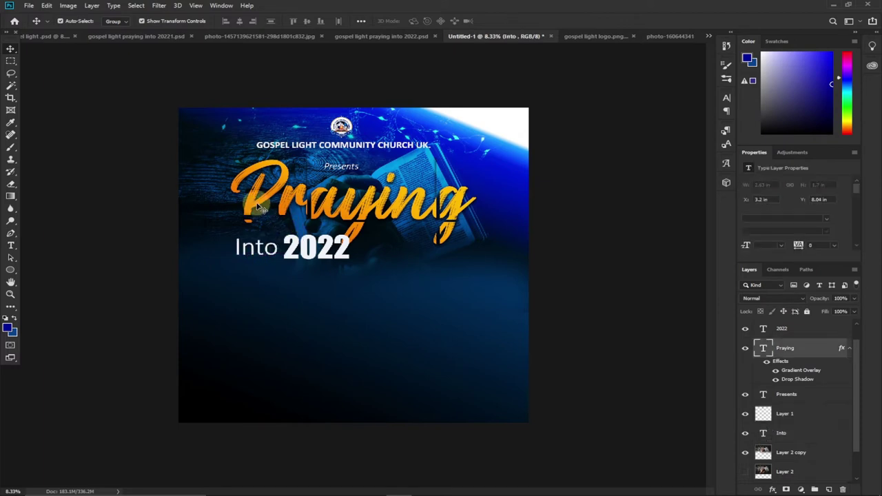
left_click_drag(286, 203, 282, 203)
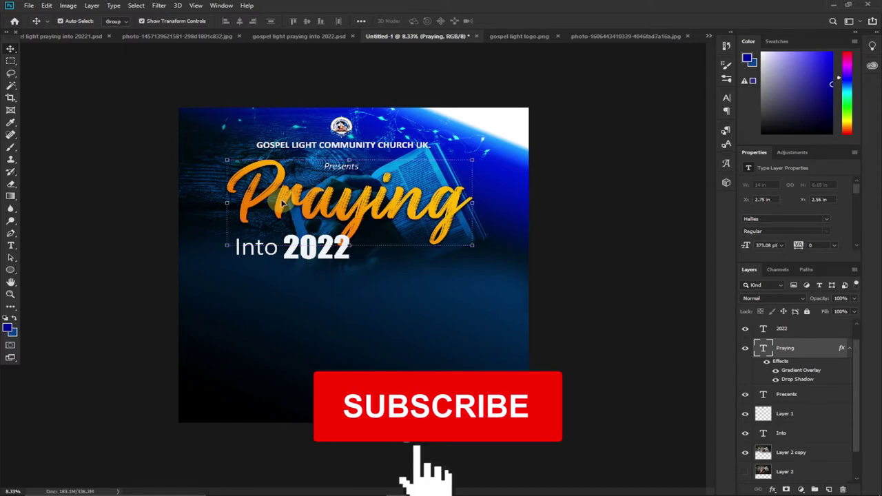
- Move the Praying layer above the 2022 layer in the layer order
left_click_drag(819, 349, 818, 322)
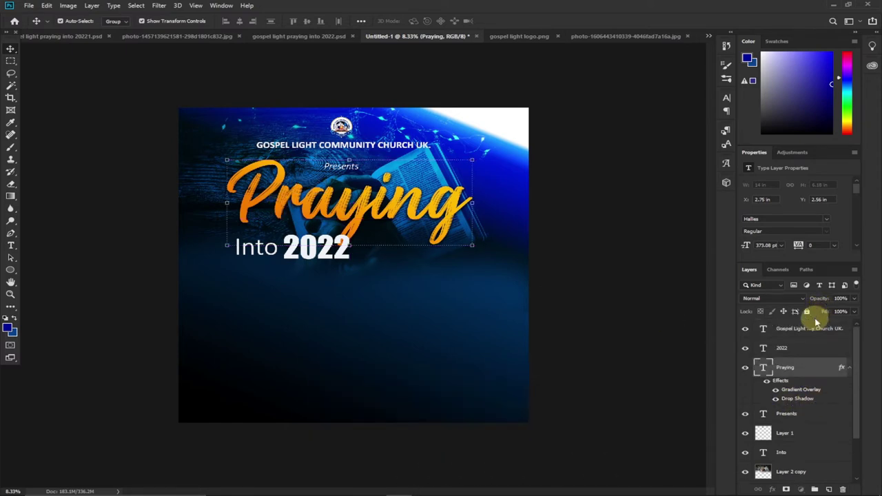
left_click_drag(809, 368, 799, 339)
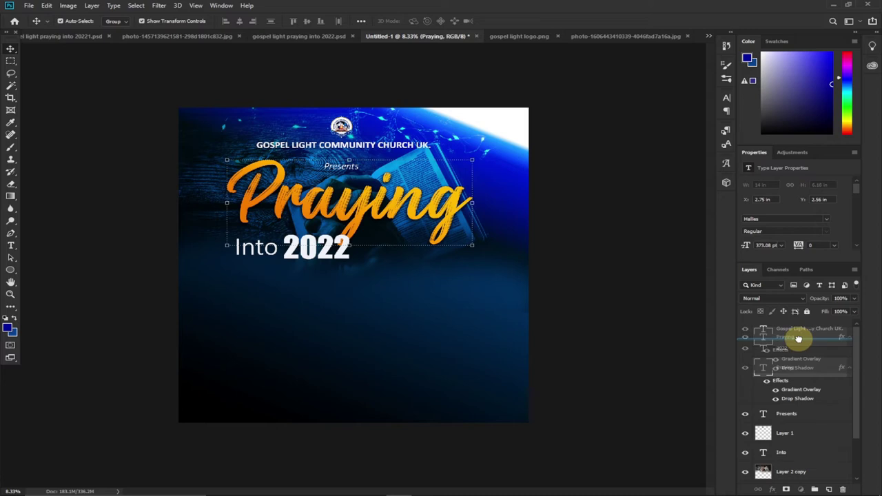
left_click_drag(799, 339, 800, 340)
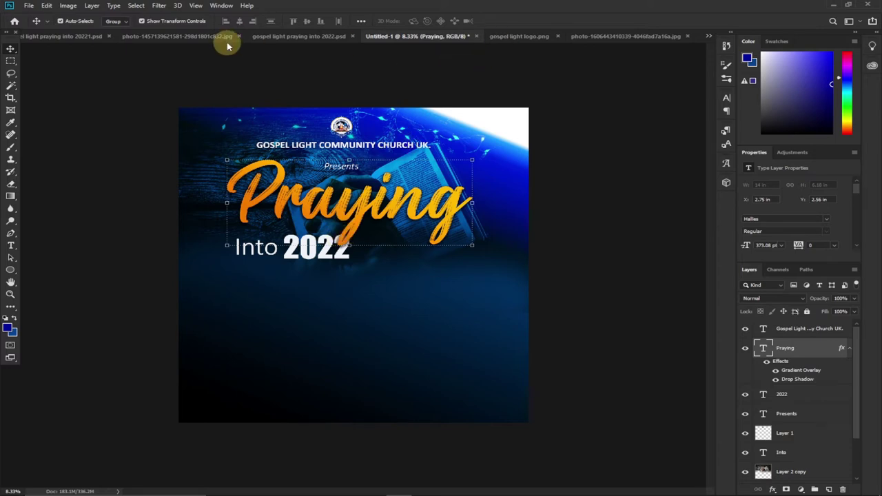
- Copy the whole "Theme: New Beginning." text from gospel light praying into 2022.psd
left_click(292, 37)
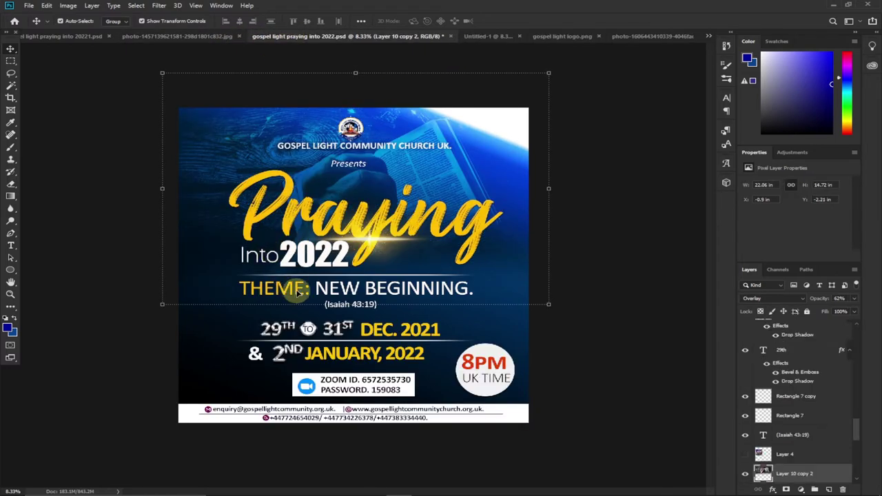
left_click(10, 246)
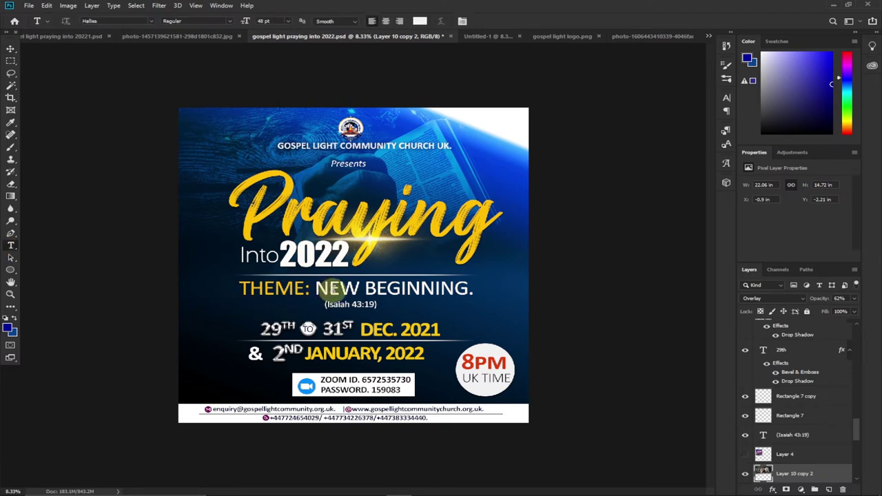
left_click(333, 289)
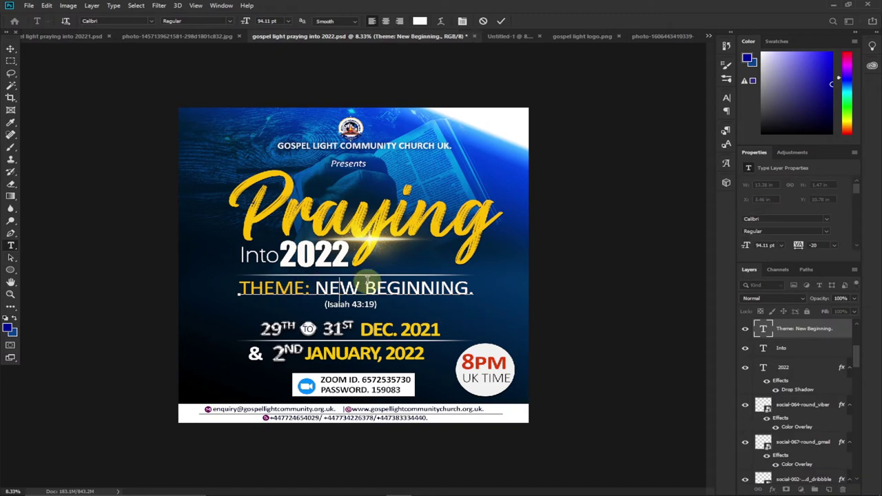
left_click_drag(473, 289, 196, 275)
key("ctrl+c")
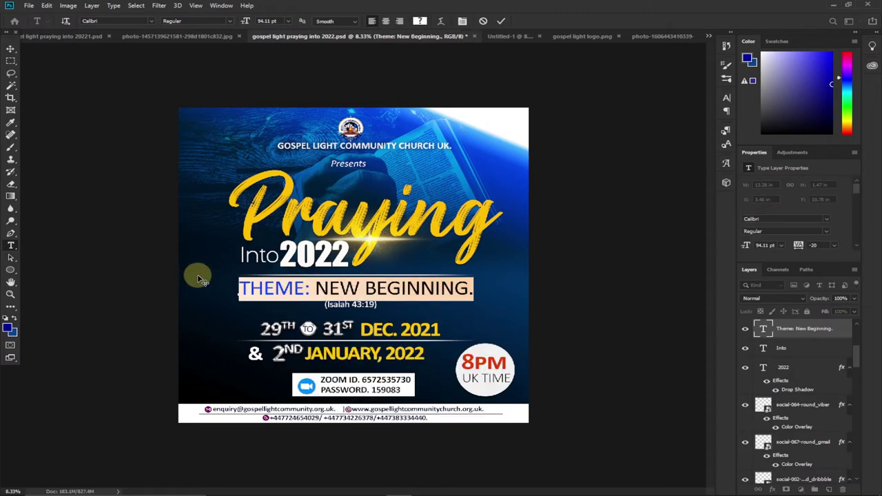
- Paste the theme line as new text in Untitled-1 and position it beneath "Into 2022"
left_click(516, 35)
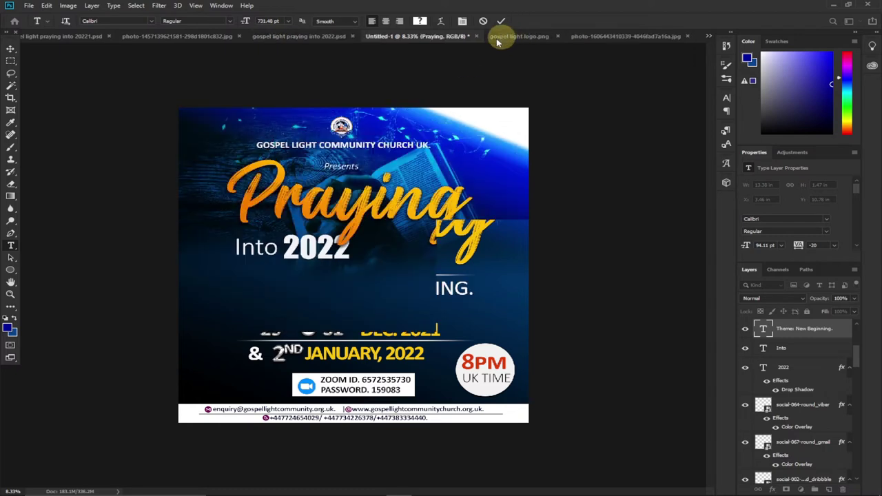
left_click(259, 294)
key("ctrl+v")
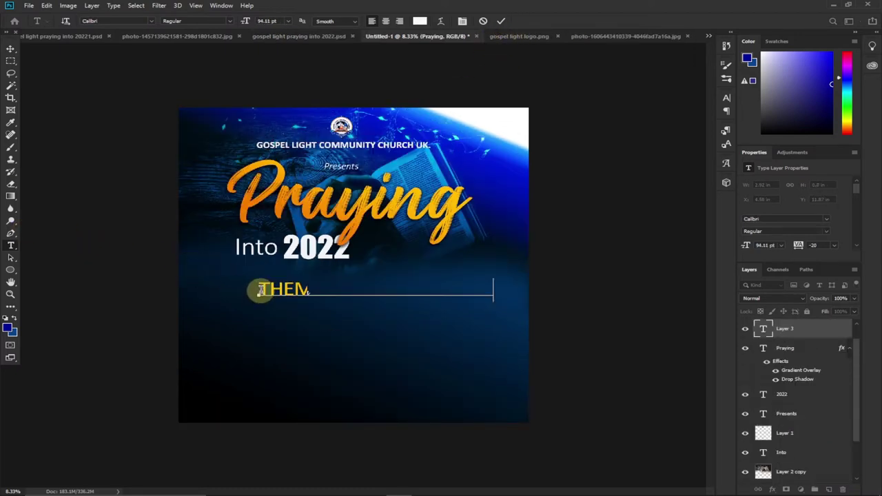
left_click(12, 52)
left_click_drag(288, 289, 270, 284)
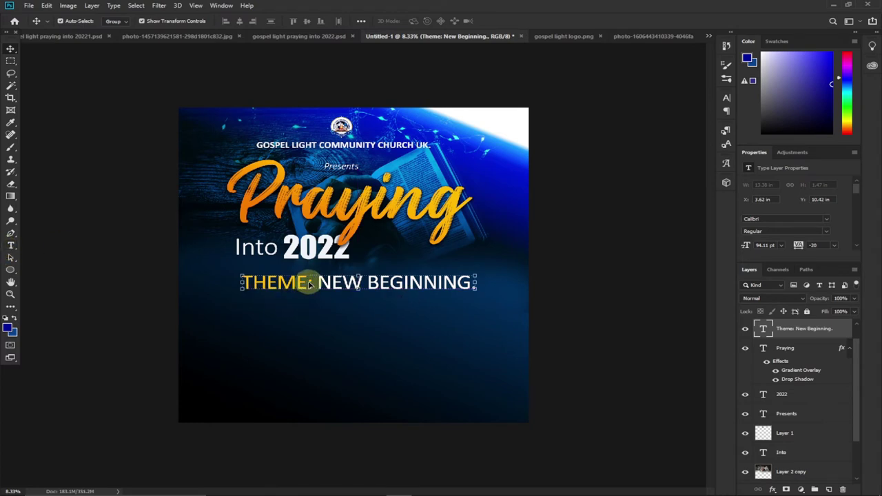
left_click_drag(317, 286, 306, 281)
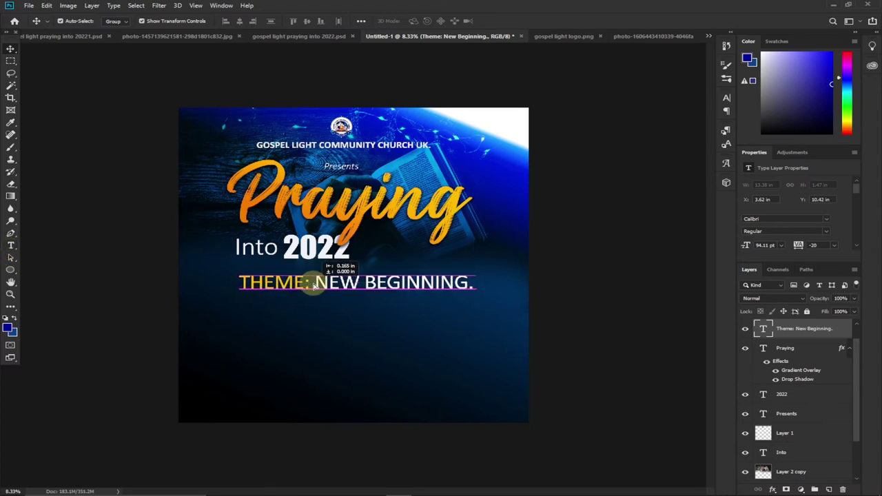
- Bring the "(Isaiah 43:19)" text from the finished flyer into Untitled-1 and place it centred under the theme line
left_click_drag(291, 43, 343, 313)
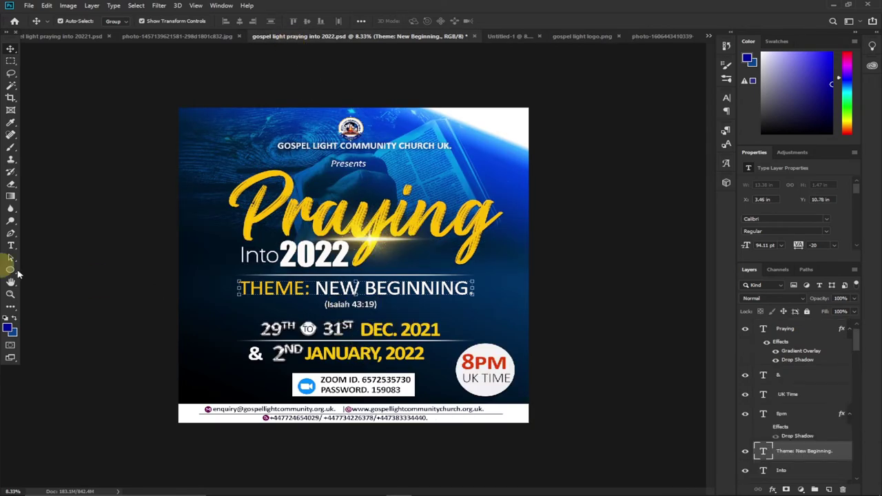
left_click(149, 294)
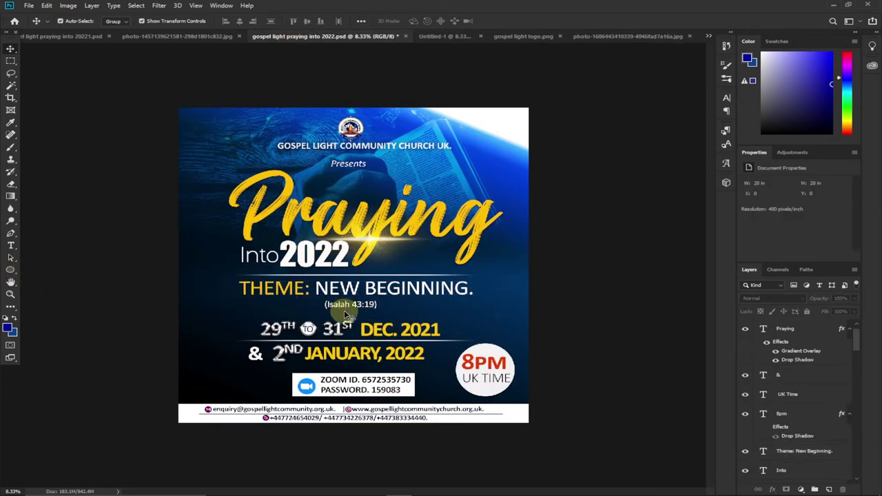
mouse_move(344, 311)
left_mouse_down()
mouse_move(433, 115)
mouse_move(441, 20)
mouse_move(351, 316)
mouse_move(337, 303)
mouse_move(345, 286)
mouse_move(342, 299)
left_mouse_up()
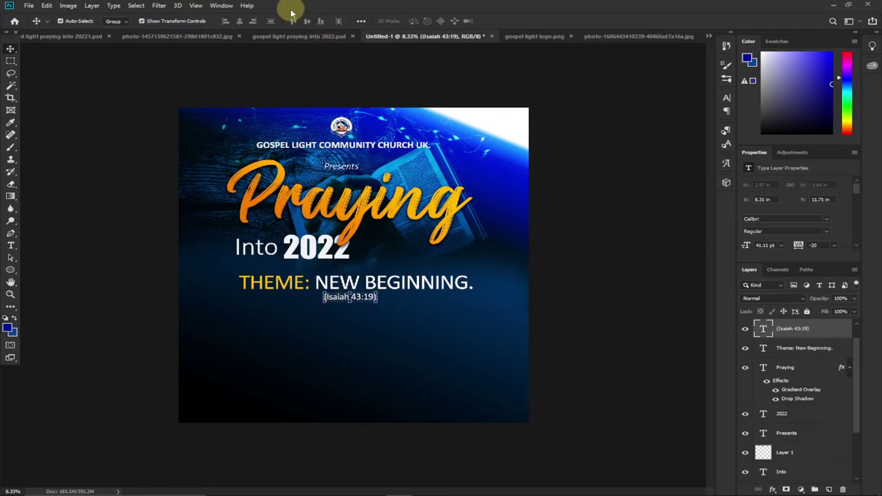
- Compare with the finished flyer and add the text "29th" below the Isaiah reference in Untitled-1
left_click(315, 36)
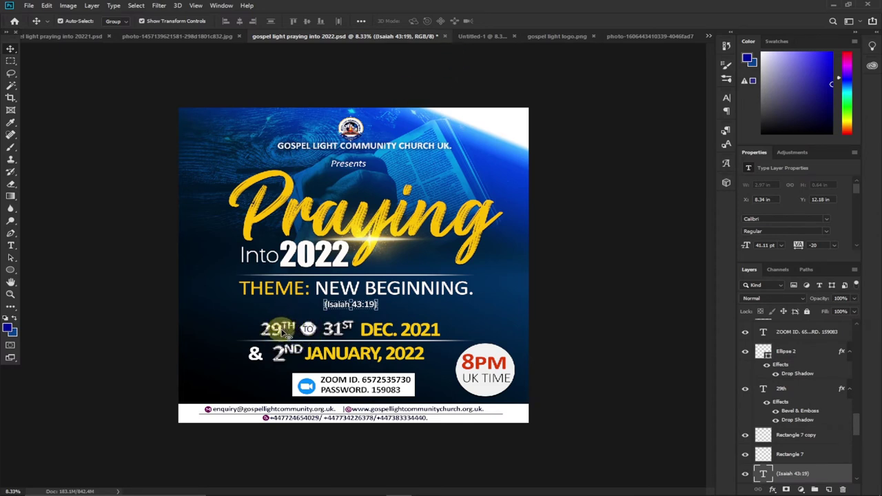
left_click(480, 35)
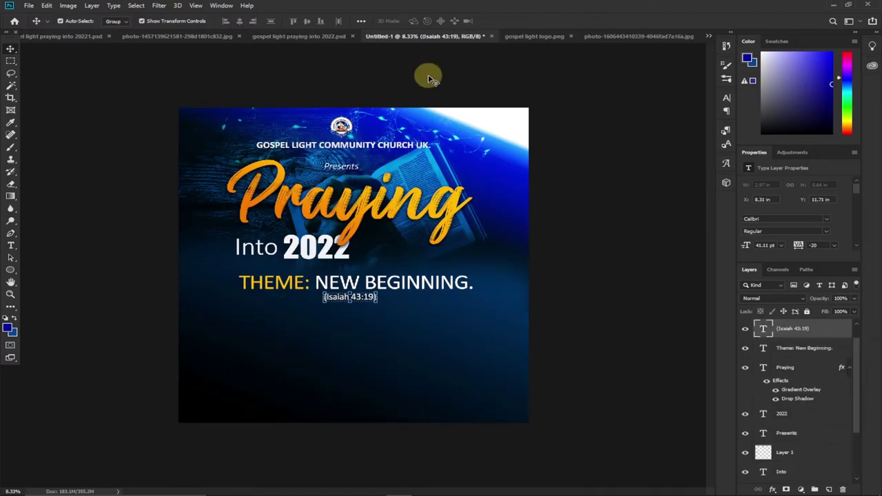
left_click(295, 35)
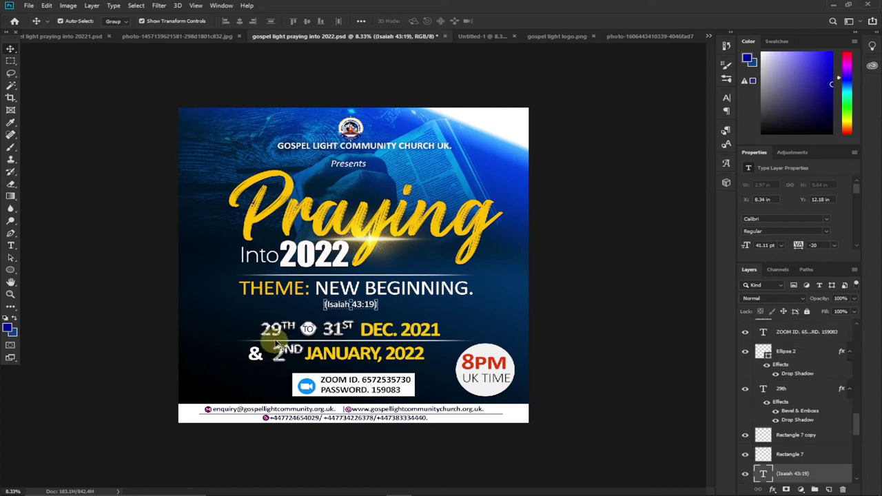
left_click(482, 36)
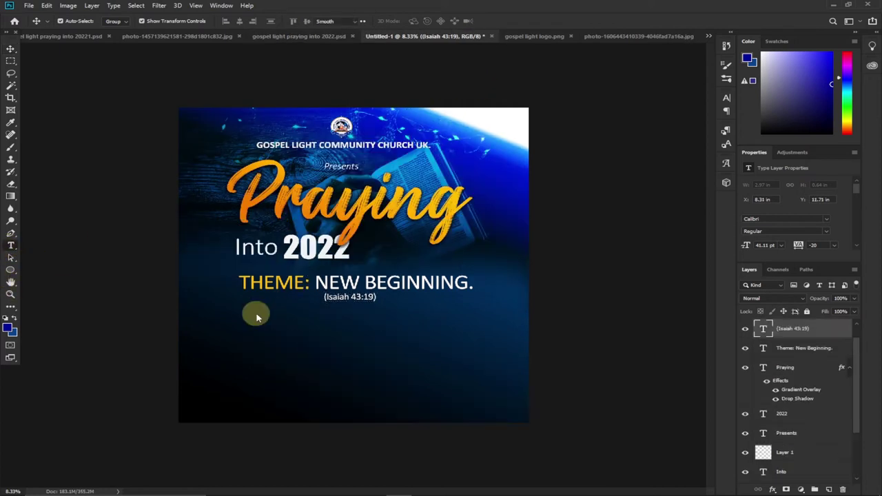
key("t")
left_click(270, 324)
key("BackSpace")
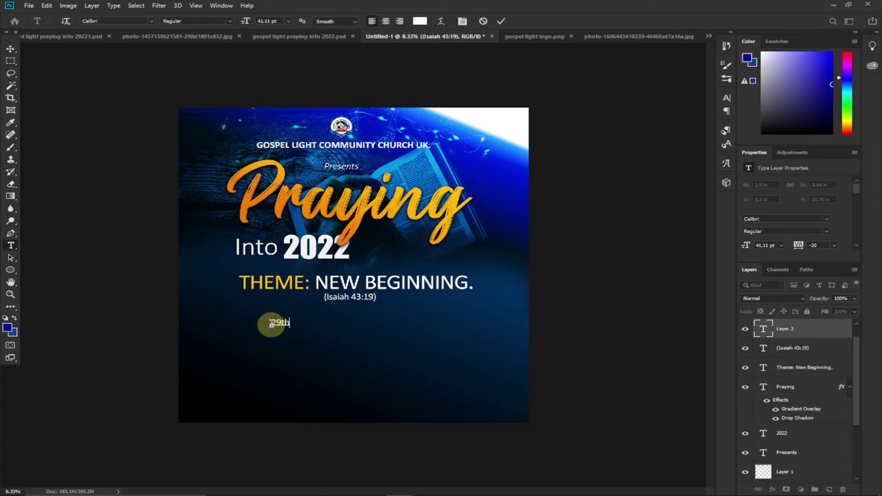
- Check the date styling in the finished flyer, then set the "29th" text to All Caps at 63.11 pt
left_click(317, 37)
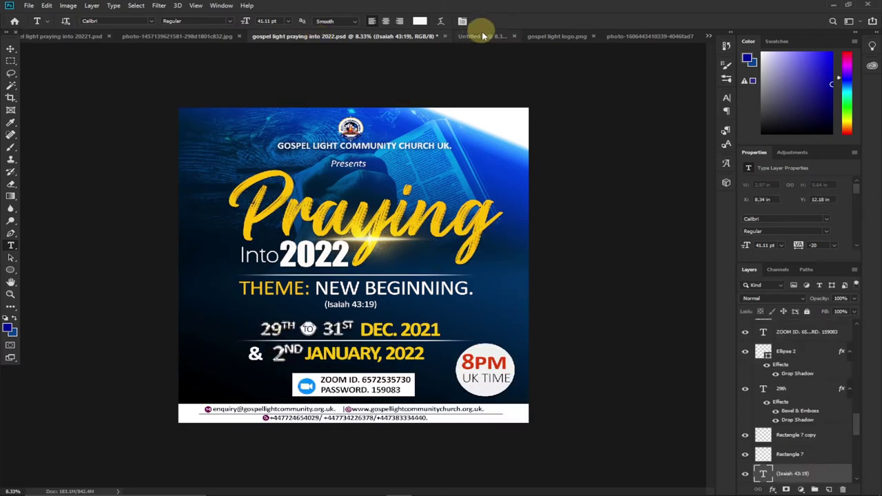
left_click(482, 37)
left_click(279, 324)
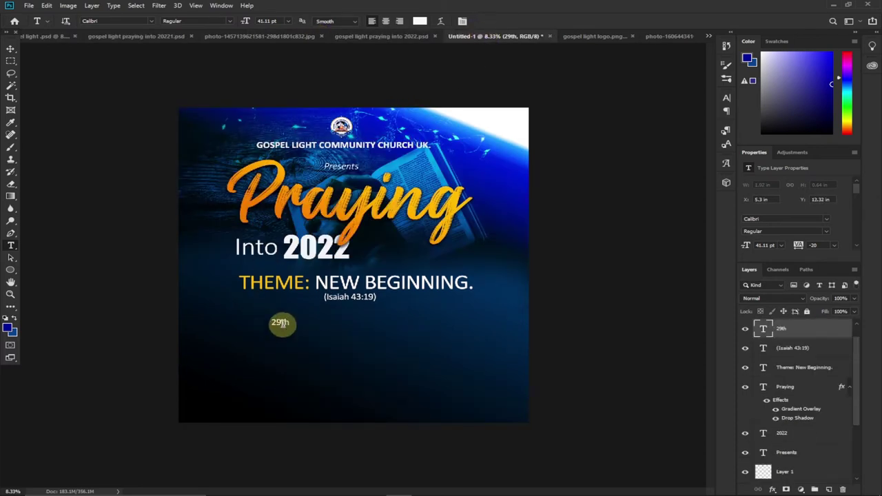
double_click(282, 322)
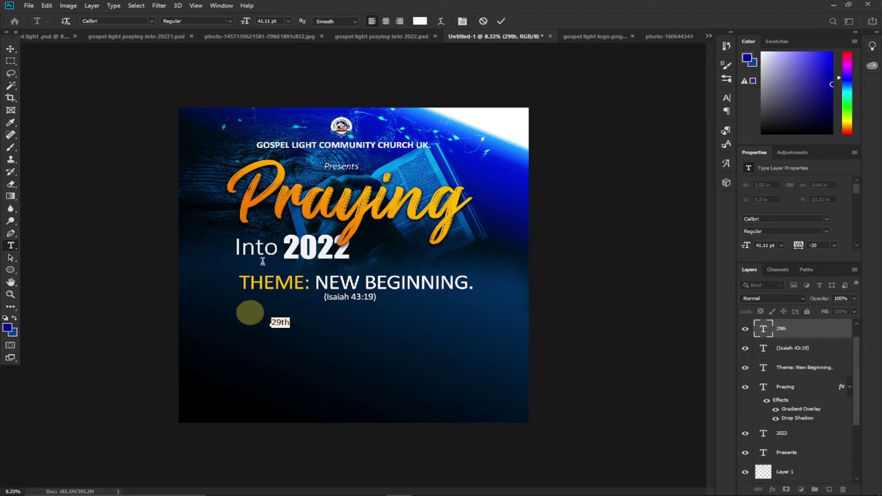
left_click(726, 97)
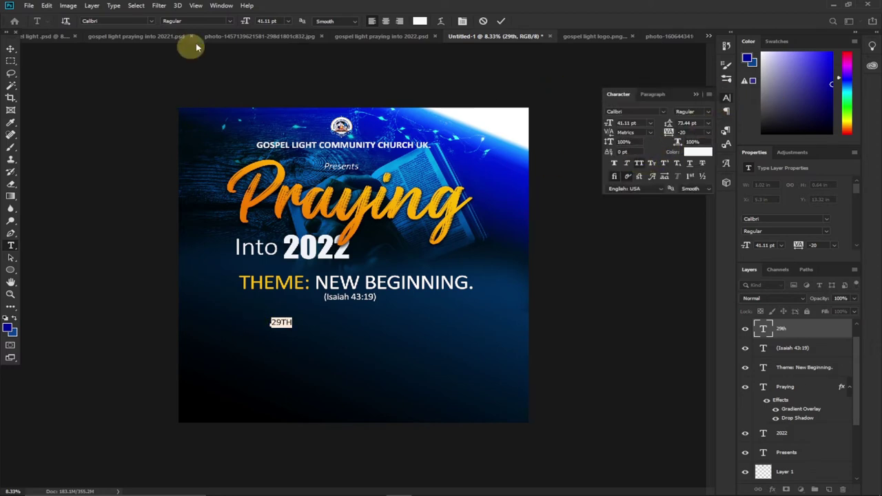
left_click_drag(246, 20, 254, 21)
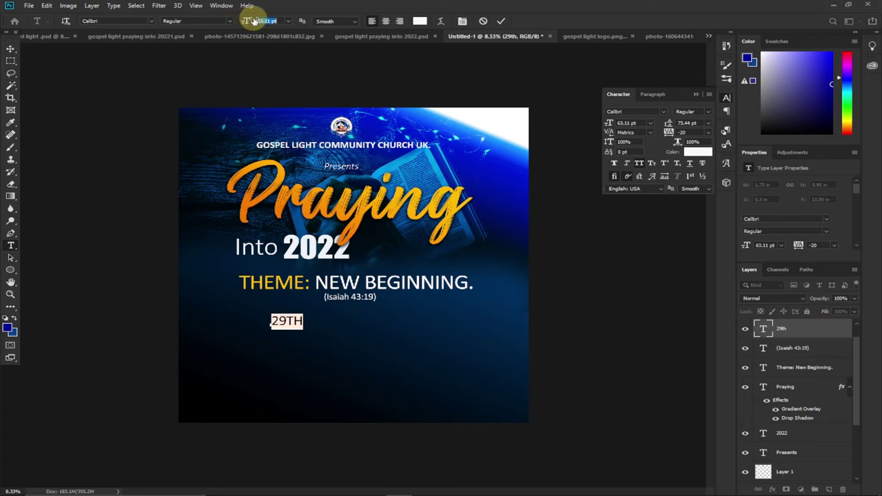
- Format the "TH" of the "29TH" text as superscript
left_click(287, 325)
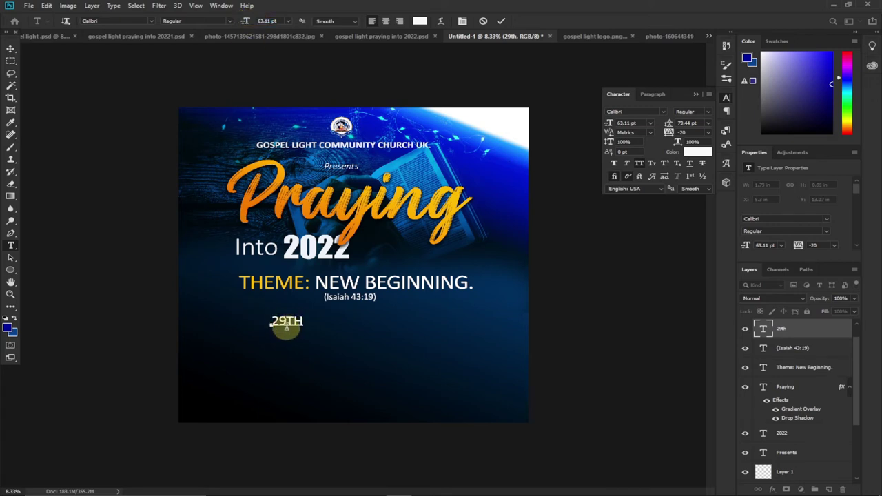
left_click_drag(287, 321, 304, 317)
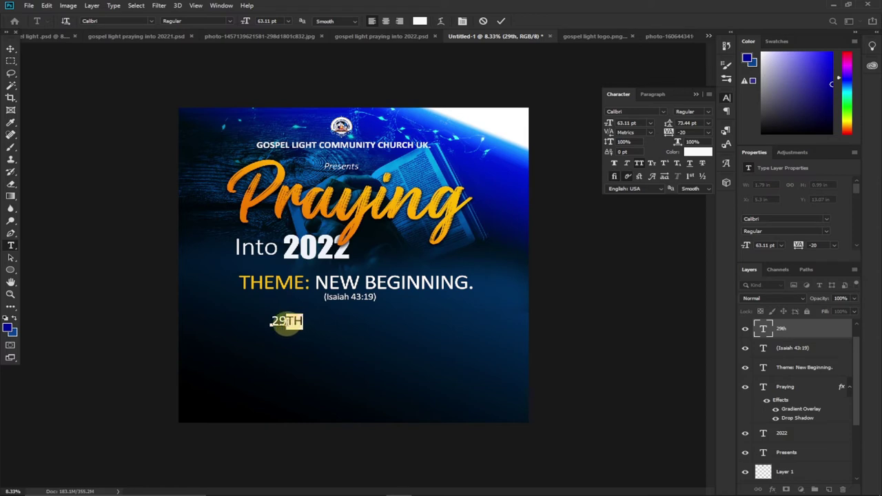
left_click(666, 164)
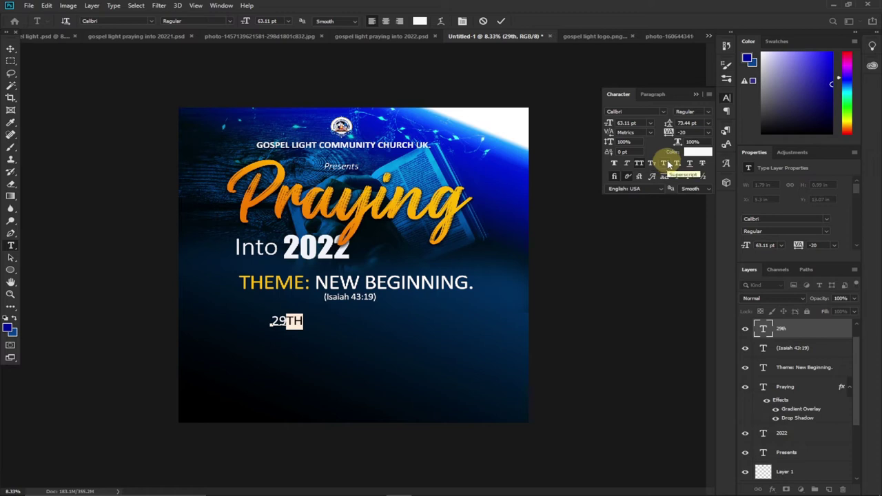
left_click(668, 164)
- Compare the date with the finished flyer and set the whole "29TH" text in Untitled-1 to 93.11 pt
left_click(295, 326)
left_click_drag(296, 324, 253, 321)
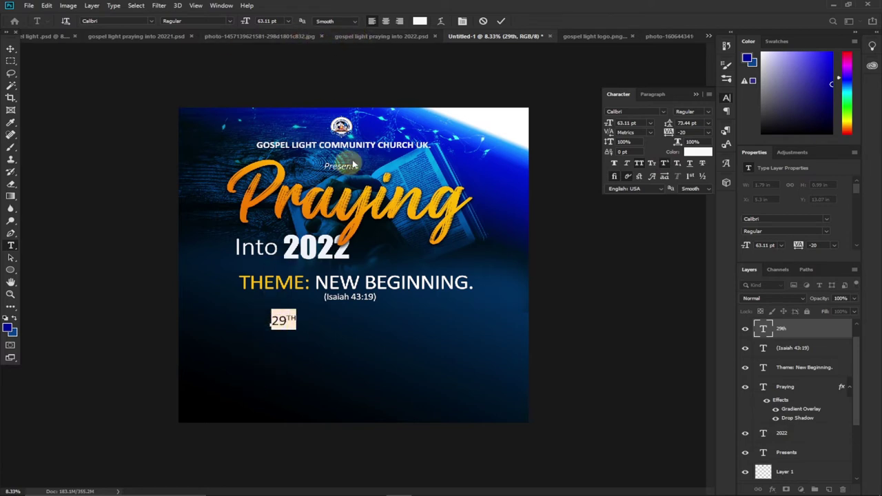
left_click(382, 36)
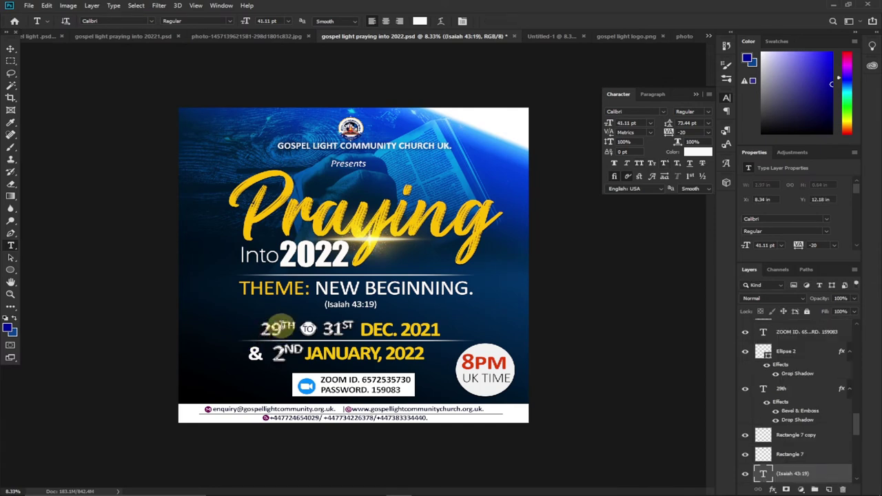
left_click(545, 36)
left_click(281, 326)
left_click_drag(296, 322, 251, 319)
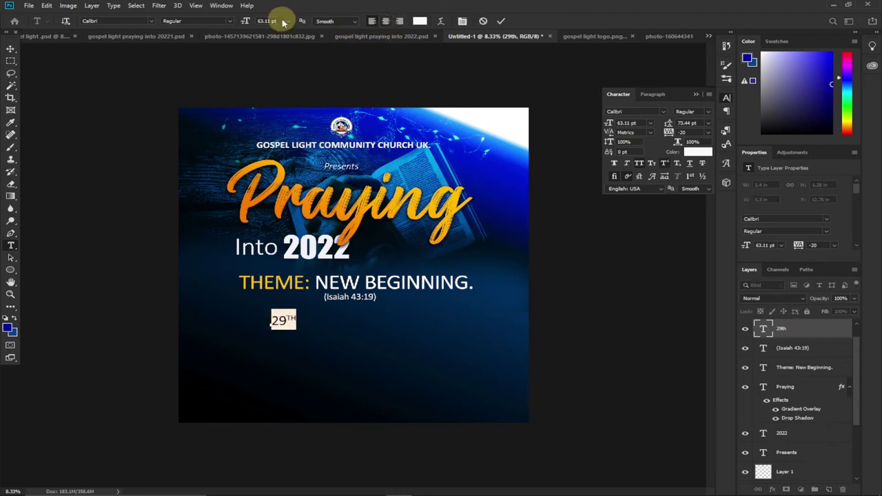
left_click_drag(246, 21, 258, 21)
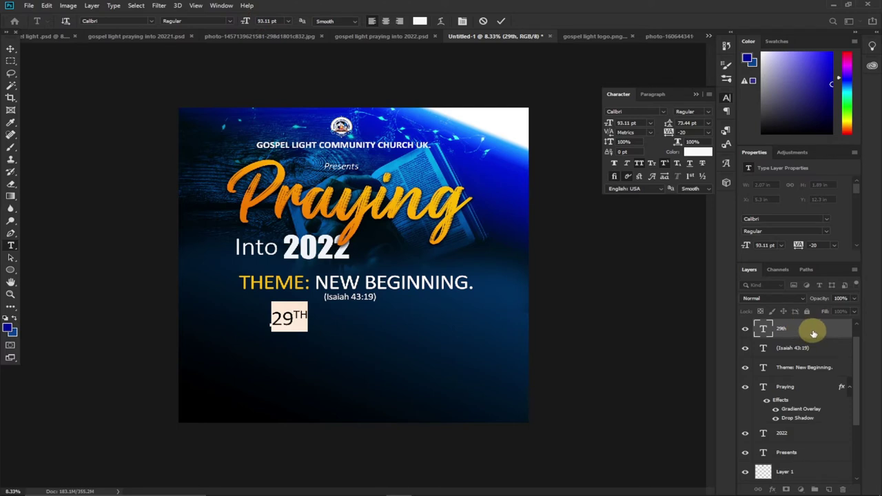
- Add a Bevel & Emboss effect to the 29th layer with the Emboss style and a depth of 500%
left_click(814, 333)
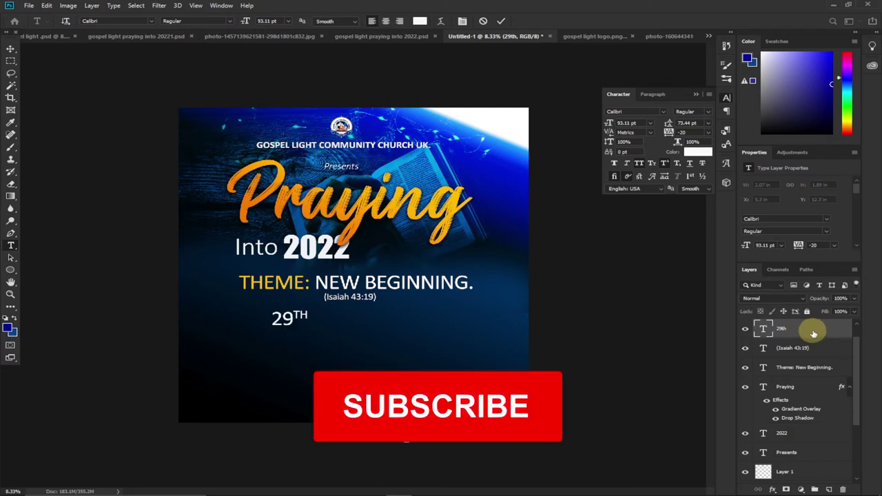
double_click(814, 333)
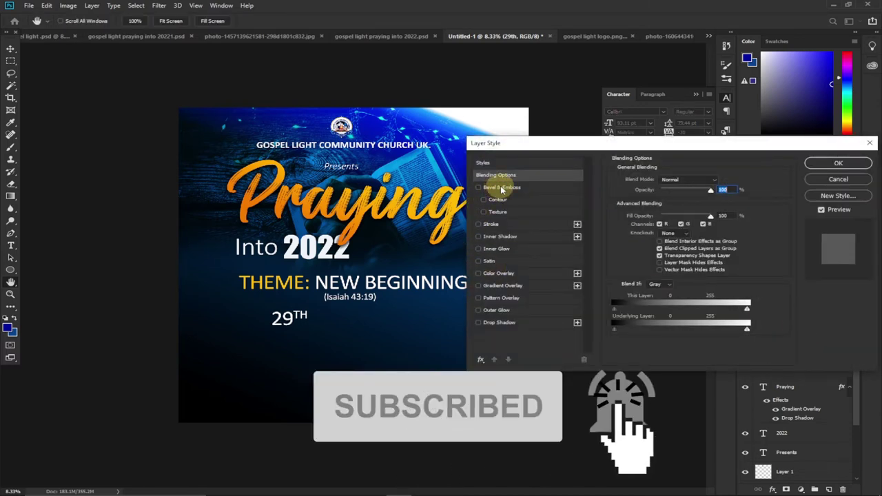
left_click(502, 188)
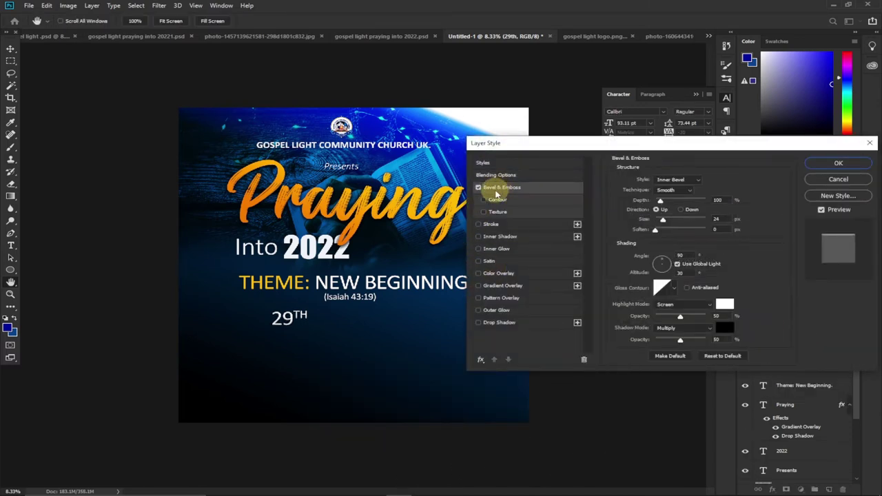
left_click(682, 181)
left_click(673, 204)
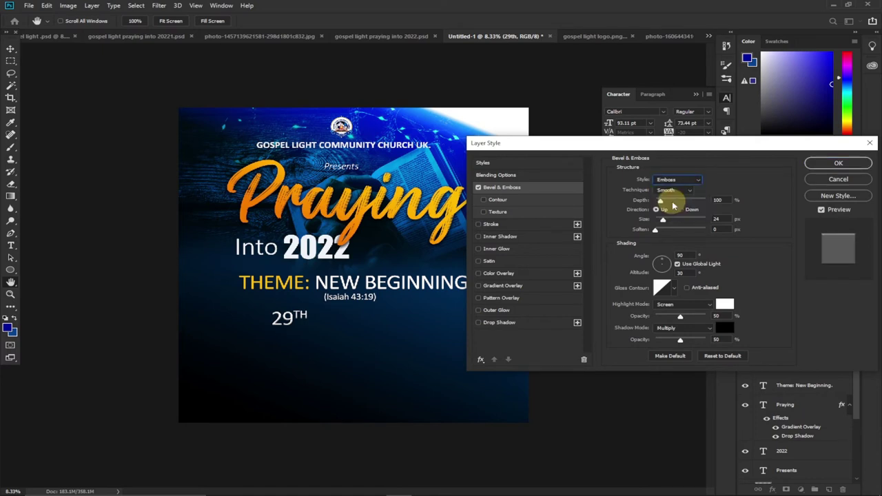
left_click_drag(663, 201, 673, 201)
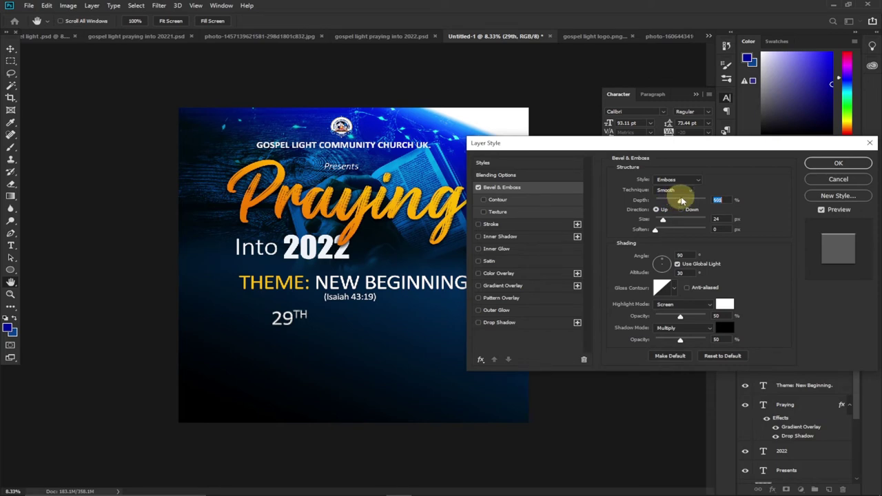
left_click_drag(682, 200, 680, 200)
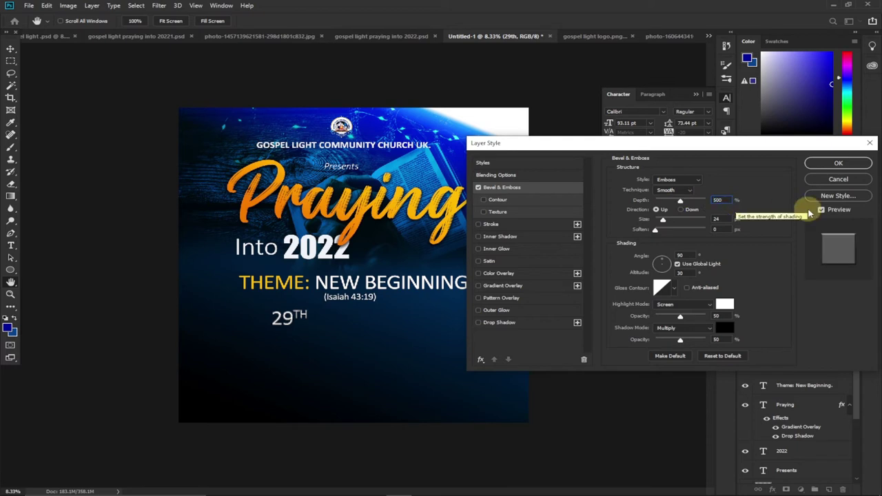
- Set the bevel's size to 70 px and soften to 6 px, and apply it with a ring-shaped gloss contour
left_click_drag(665, 223, 672, 222)
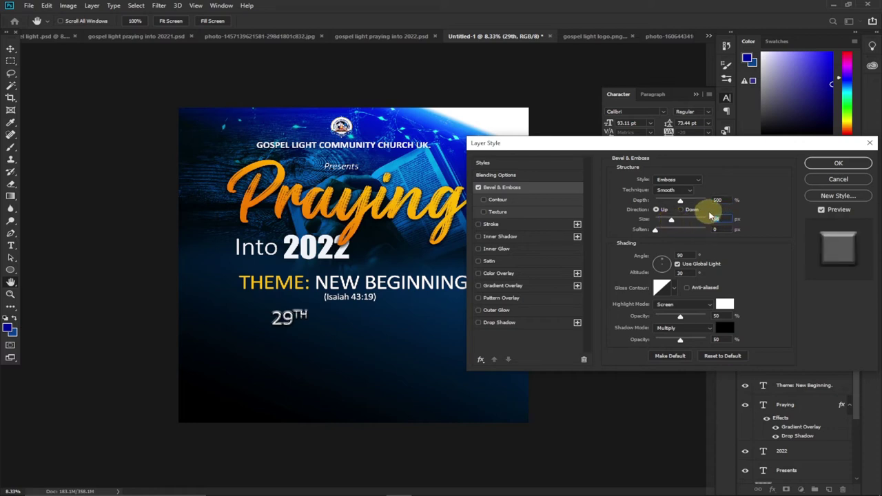
type("15")
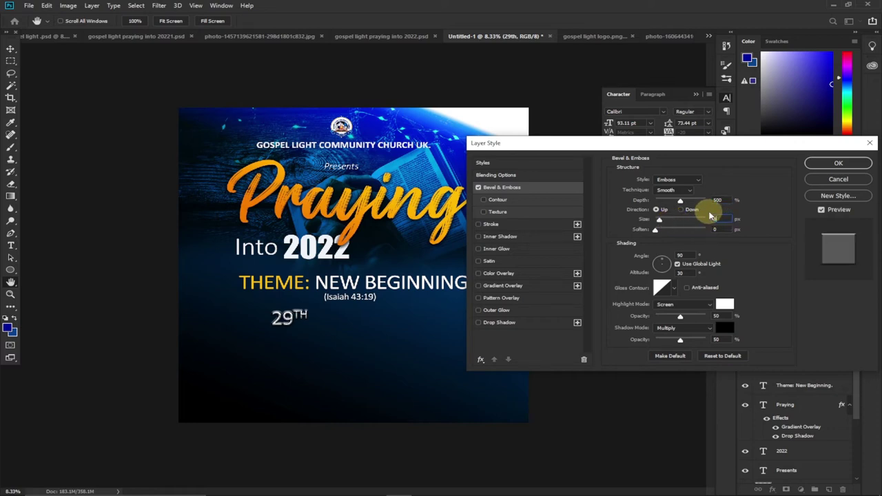
type("0")
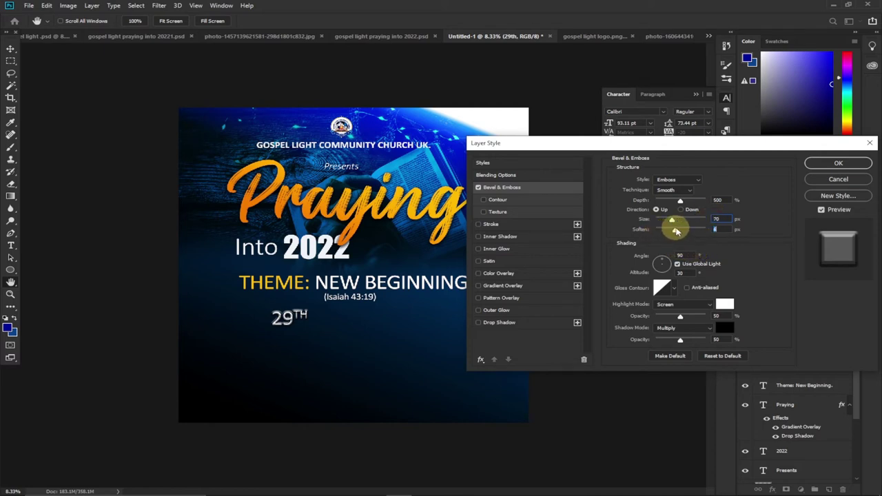
left_click_drag(677, 231, 675, 232)
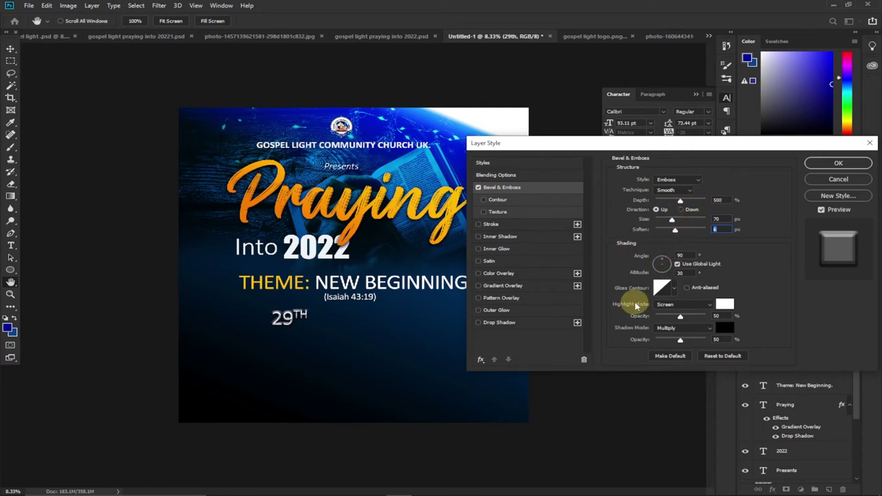
left_click(675, 288)
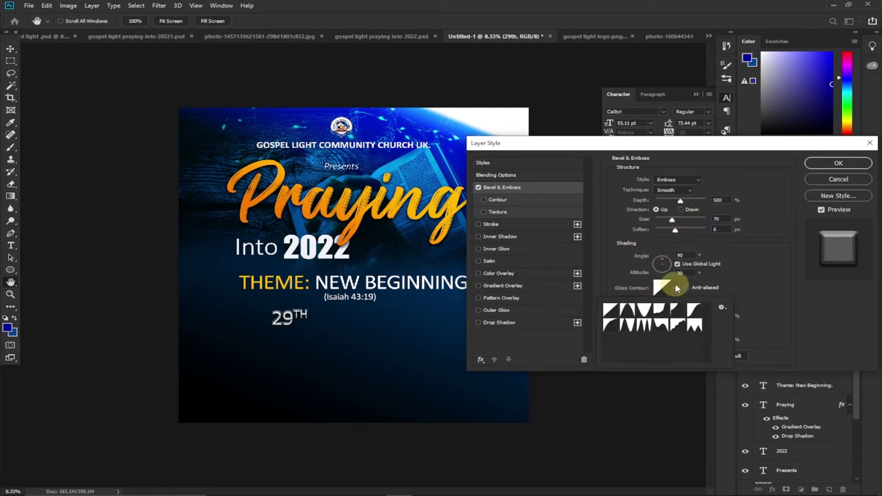
left_click(627, 330)
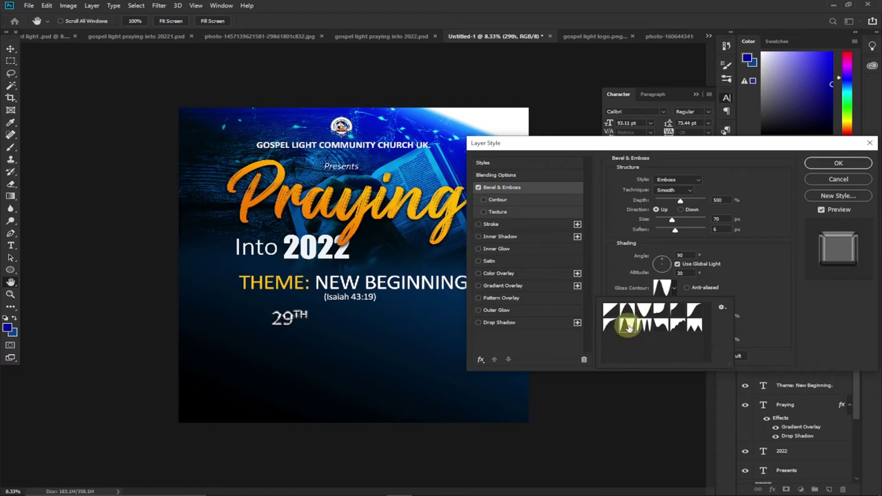
left_click(823, 164)
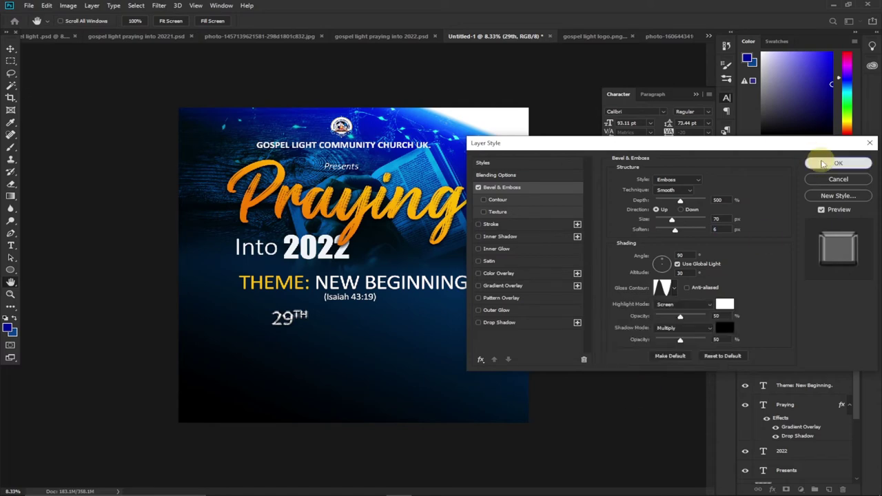
left_click(823, 163)
- Check the date's placement in the finished flyer and move "29TH" in Untitled-1 slightly down to about X 5.09 in, Y 12.78 in
left_click(391, 36)
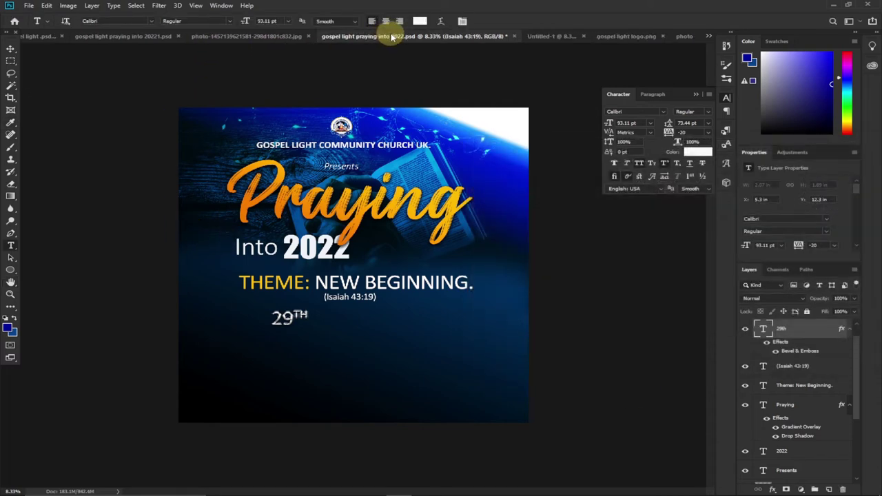
left_click(542, 37)
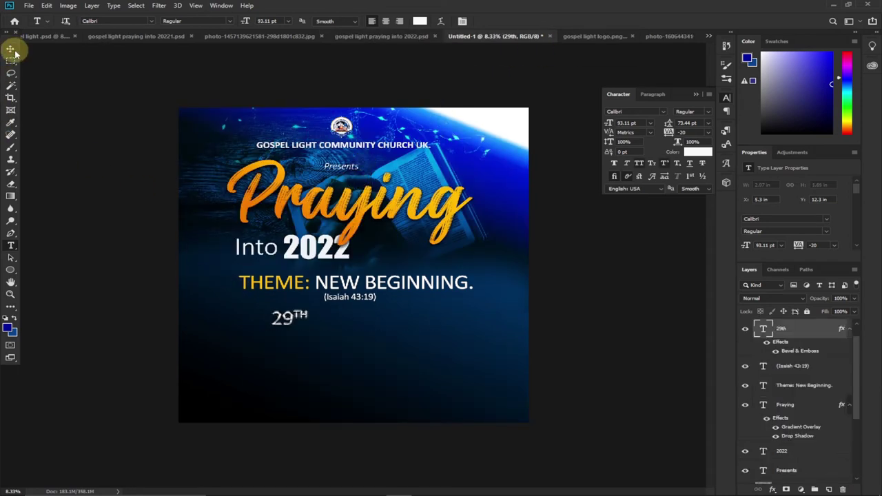
left_click(11, 49)
left_click_drag(282, 324, 280, 331)
left_click(364, 37)
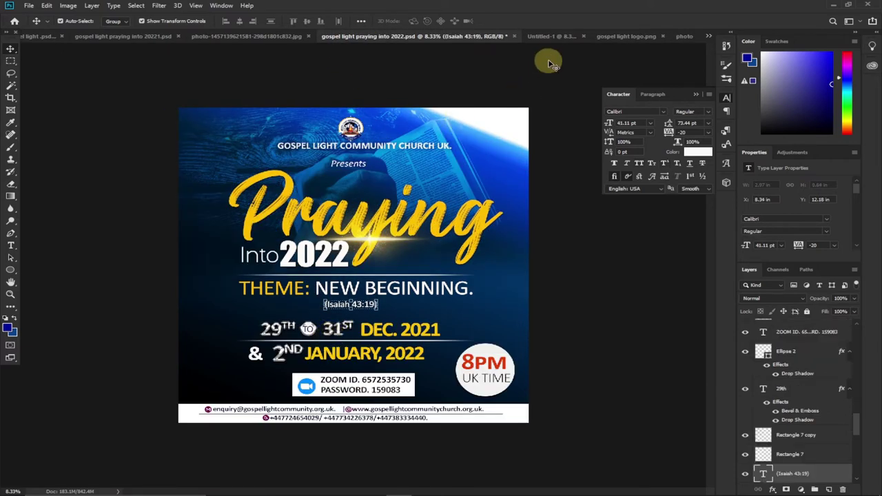
left_click(550, 36)
left_click(276, 326)
left_click(276, 361)
left_click(279, 327)
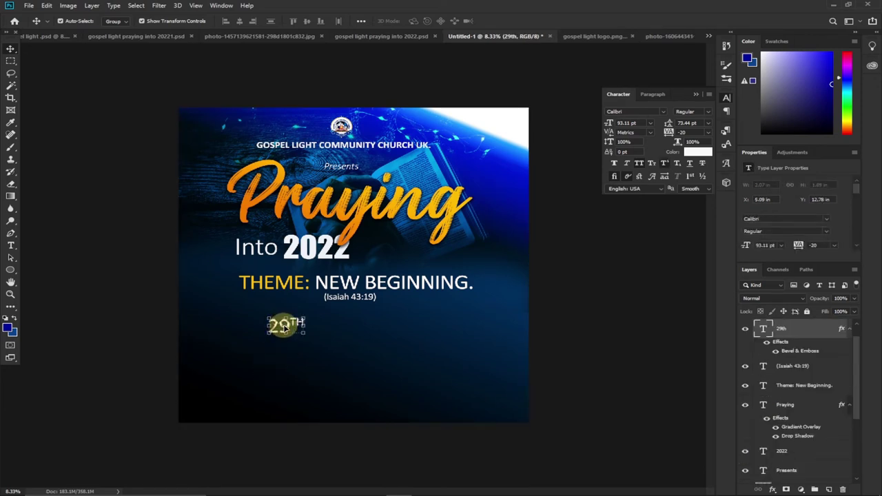
- Duplicate the "29TH" text beside the original at about X 8.17 in and change the copy to "31ST"
left_click_drag(284, 329, 338, 328)
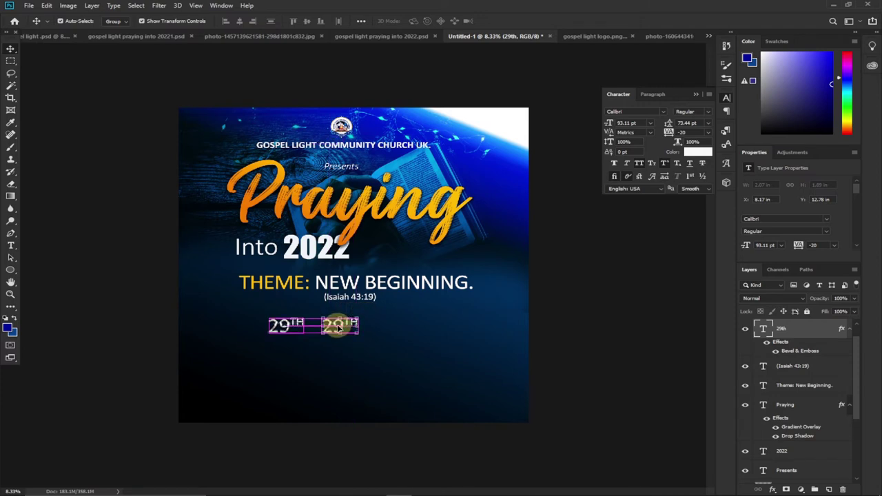
left_click(11, 245)
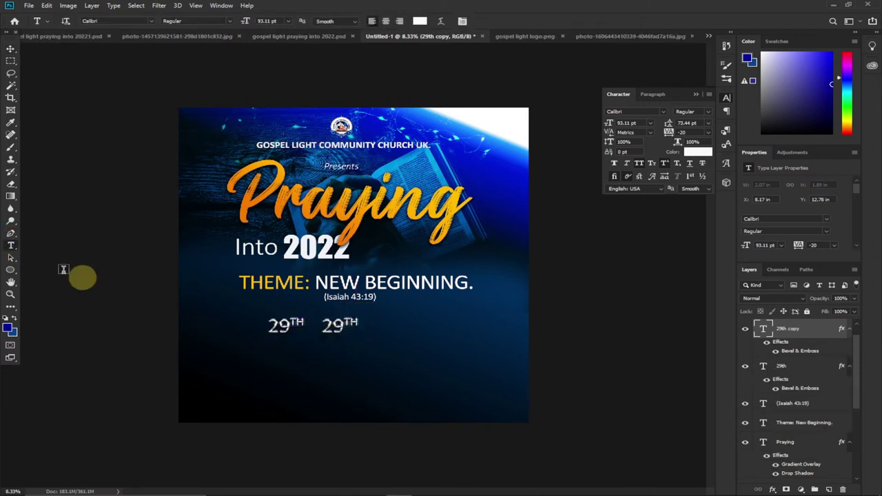
left_click(333, 326)
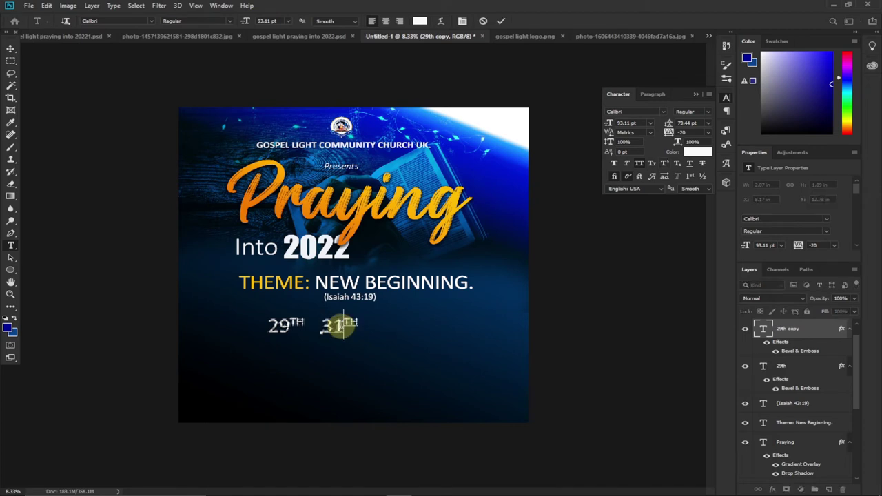
left_click_drag(343, 325, 357, 320)
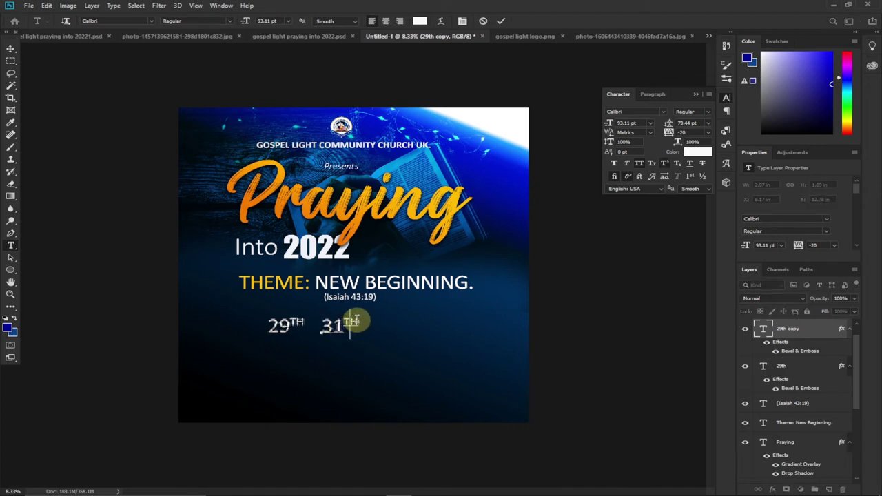
type("ST")
left_click(352, 315)
left_click(10, 50)
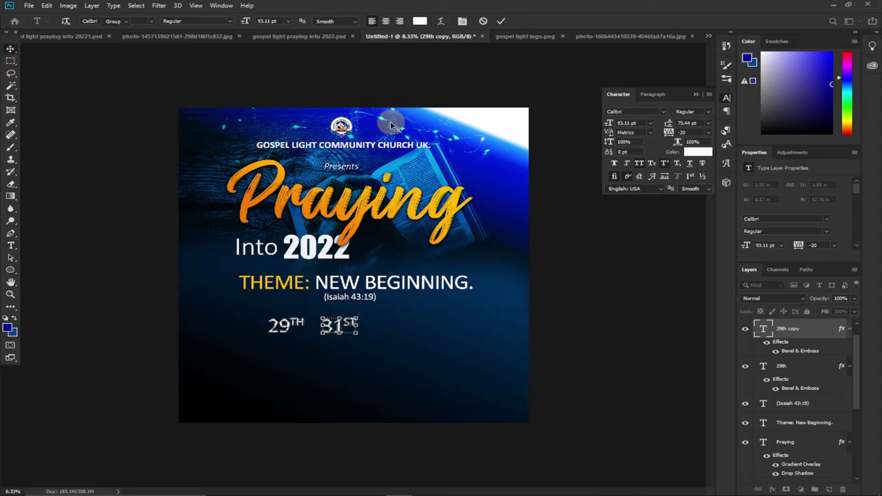
- Check the date spacing in the finished flyer and move "31ST" in Untitled-1 further right to about X 8.86 in
left_click(289, 38)
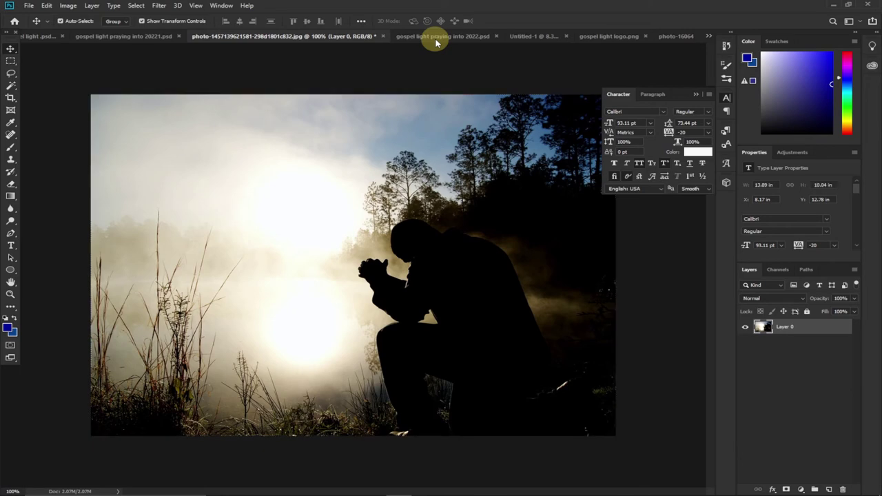
left_click(434, 36)
left_click(355, 305)
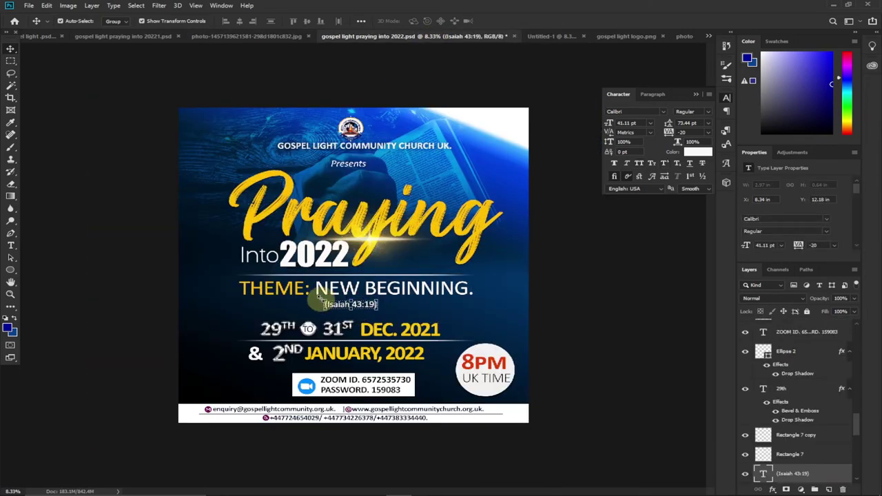
left_click(548, 36)
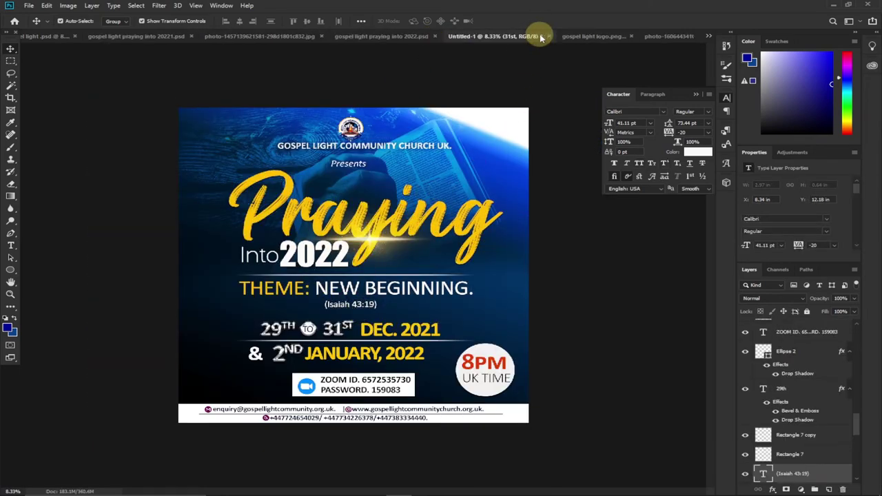
left_click(339, 328)
left_click_drag(341, 329, 353, 330)
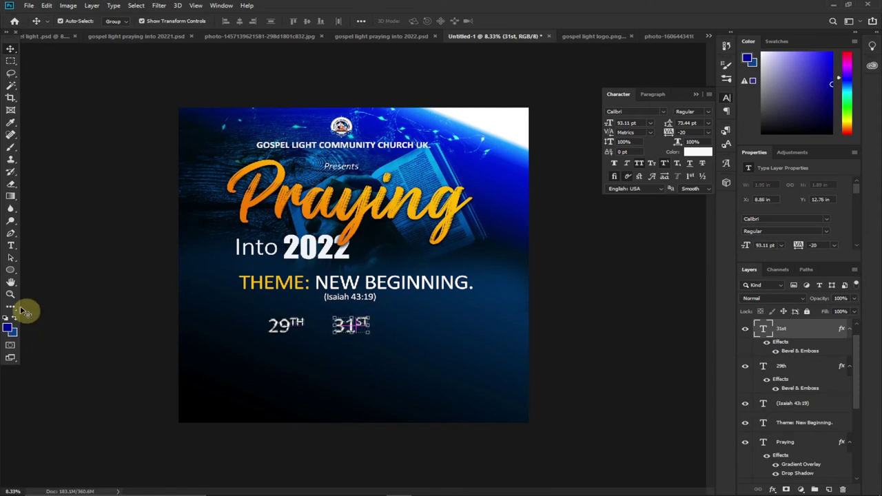
- Draw a circle about 324 px in diameter between "29TH" and "31ST" and fill it white
left_click(9, 271)
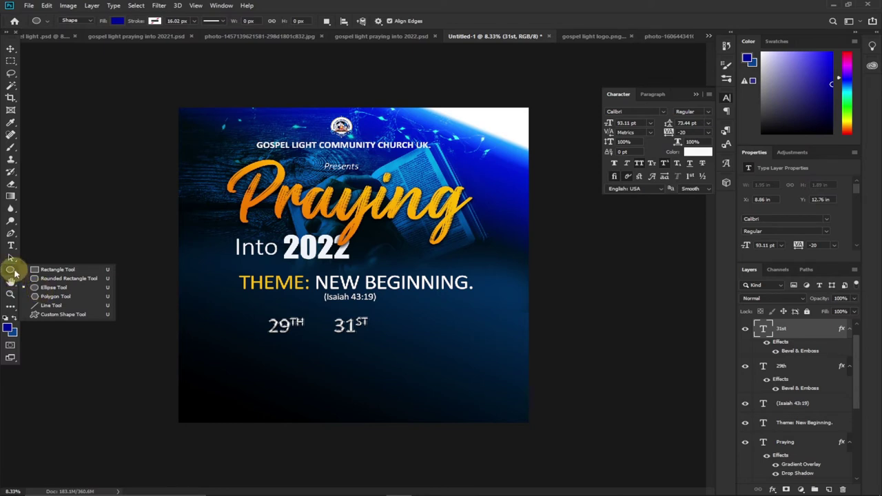
left_click(49, 286)
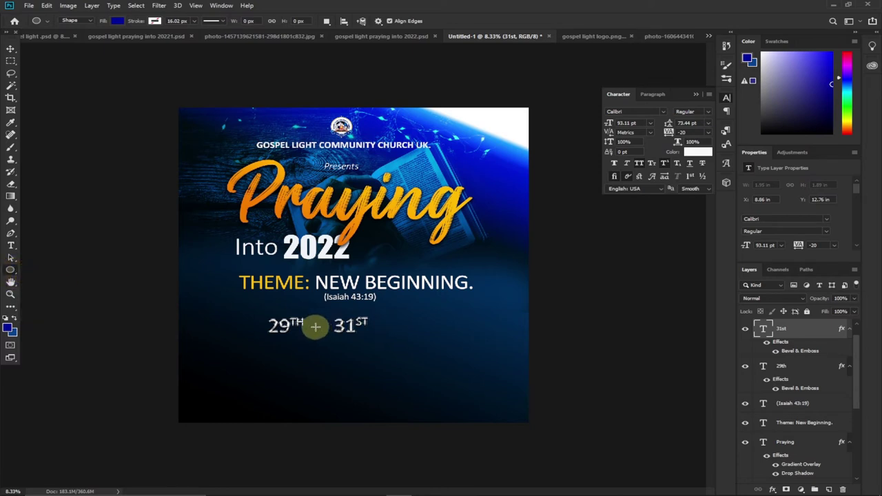
left_click_drag(312, 319, 329, 331)
left_click(118, 22)
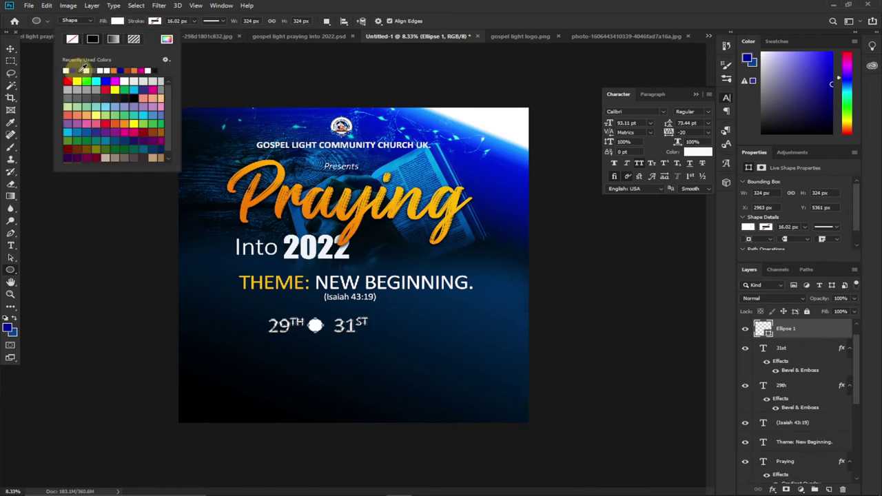
left_click(11, 49)
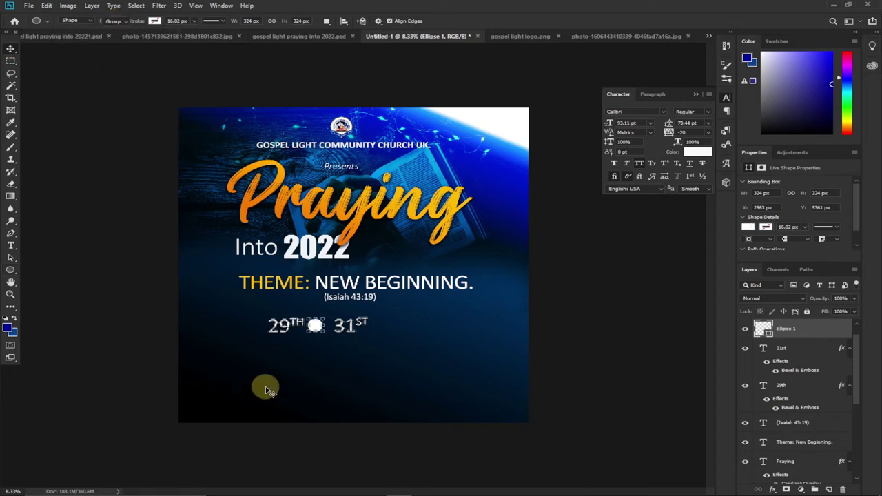
- Nudge the white circle between the 29TH and 31ST dates rightward to X 3047 px
key("Right")
key("Right")
key("Right")
key("Right")
key("Right")
key("Right")
key("Right")
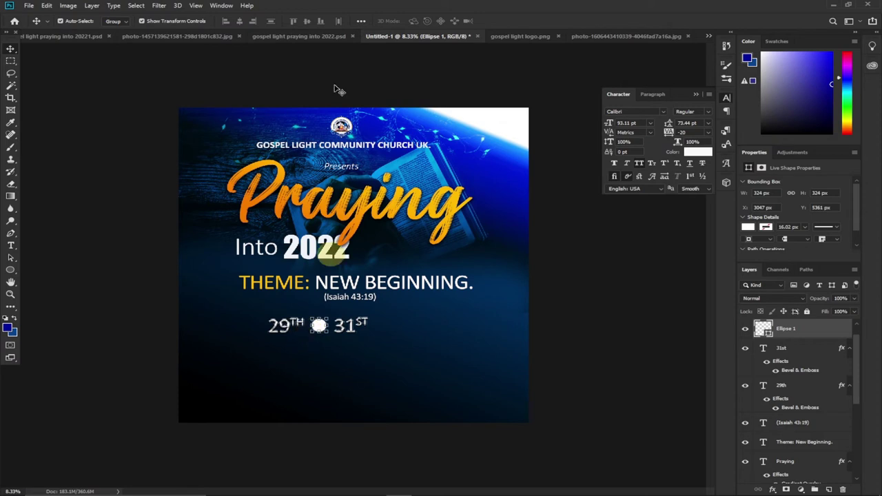
- Compare with the finished flyer, and copy the 29th text's layer style onto the white circle between the dates
left_click(307, 36)
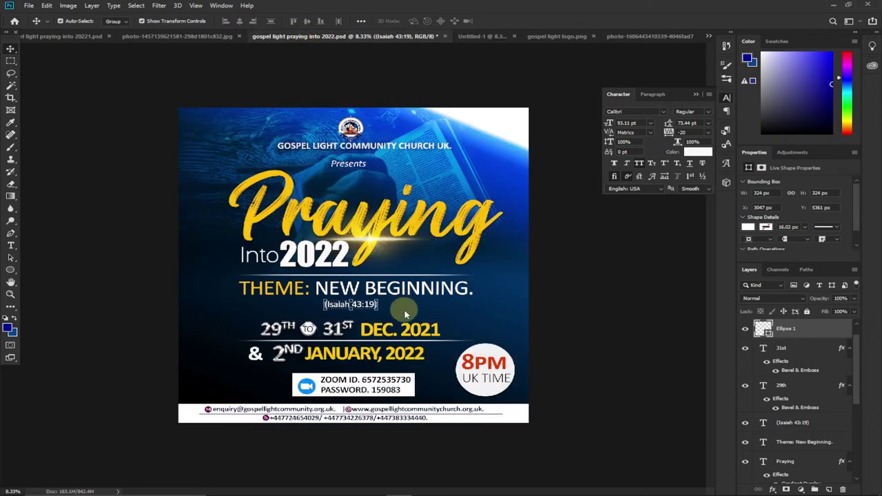
left_click(307, 334)
left_click_drag(306, 330, 262, 320)
left_click(285, 325)
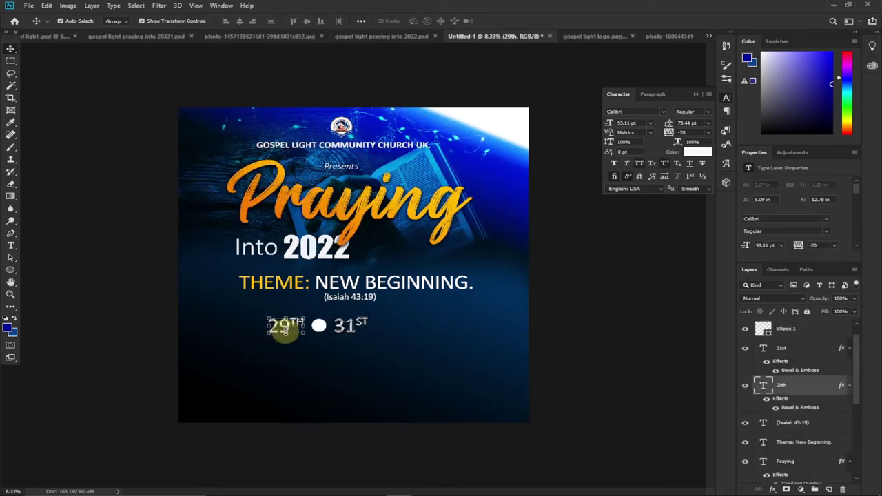
right_click(808, 388)
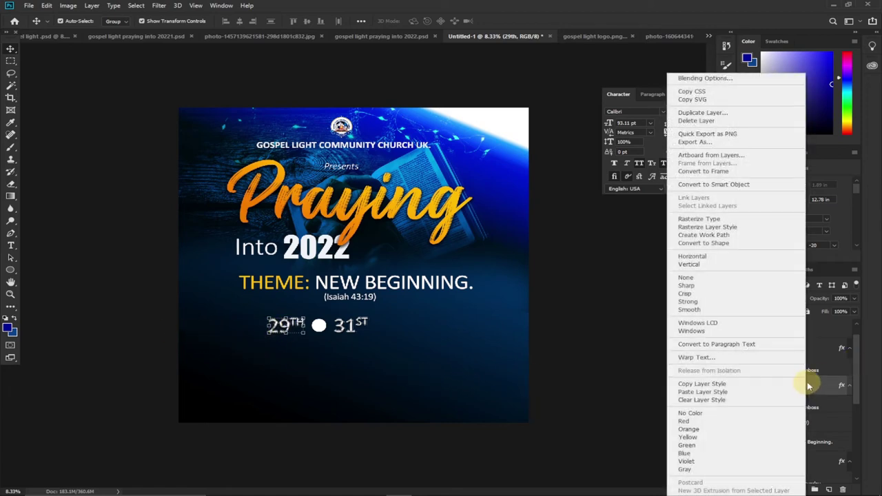
left_click(734, 384)
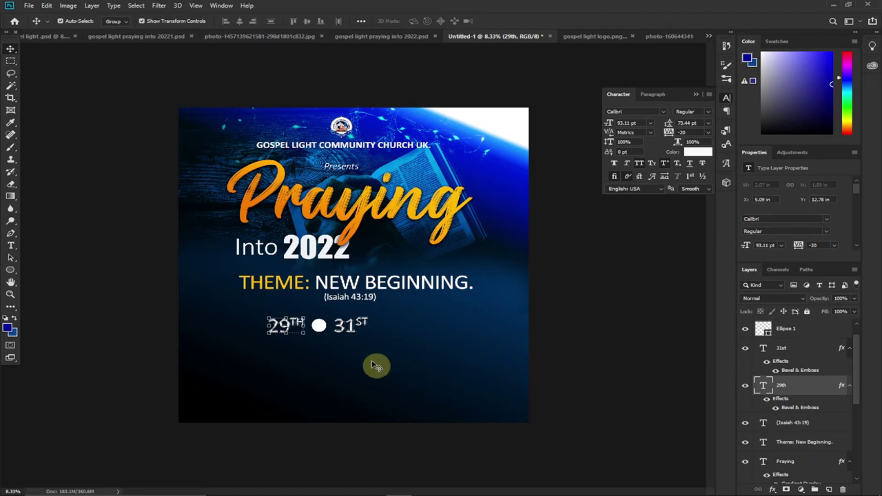
left_click(319, 328)
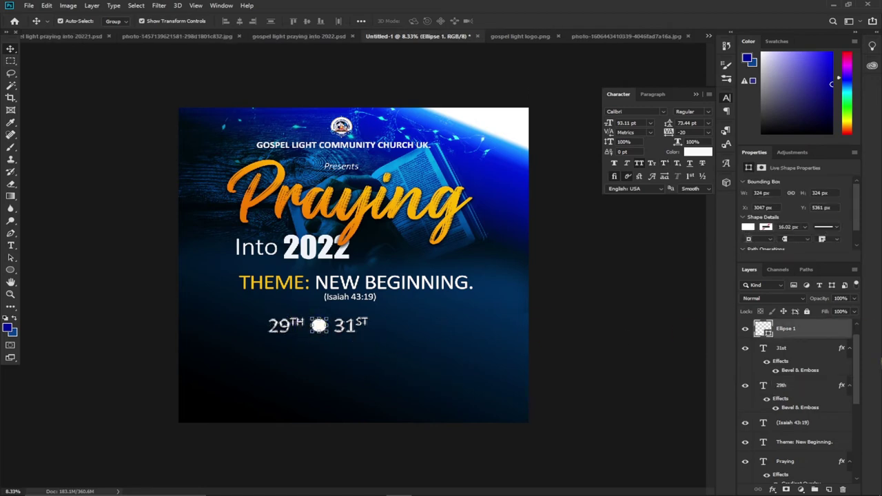
right_click(811, 336)
left_click(706, 322)
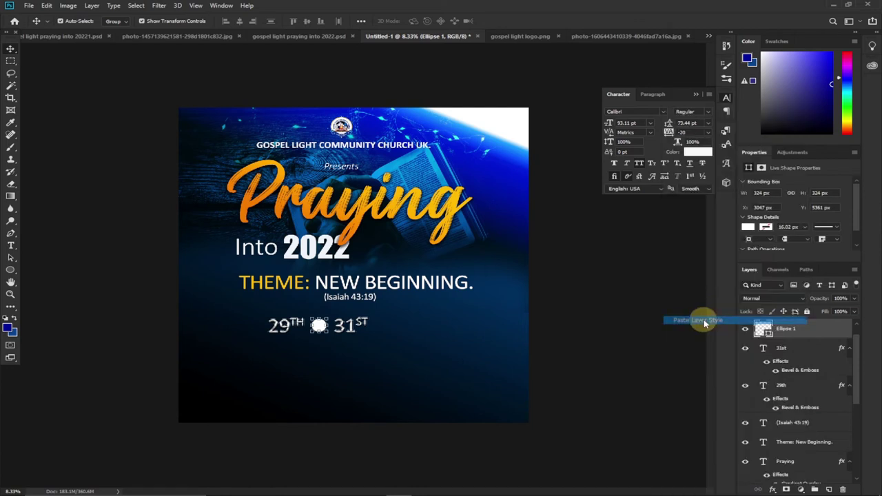
left_click(328, 348)
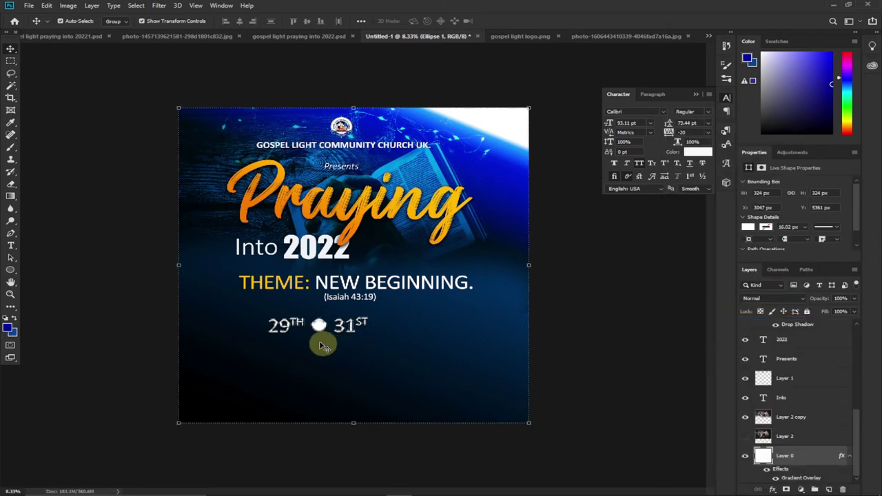
left_click(319, 327)
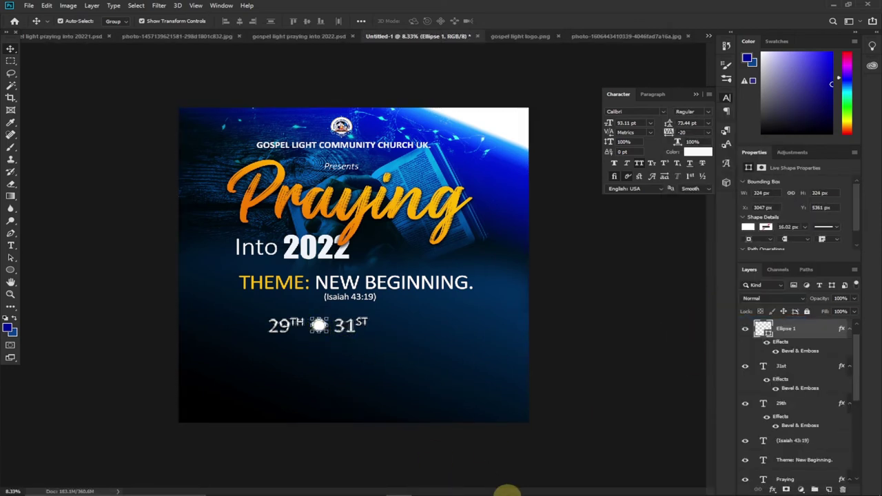
left_click(553, 485)
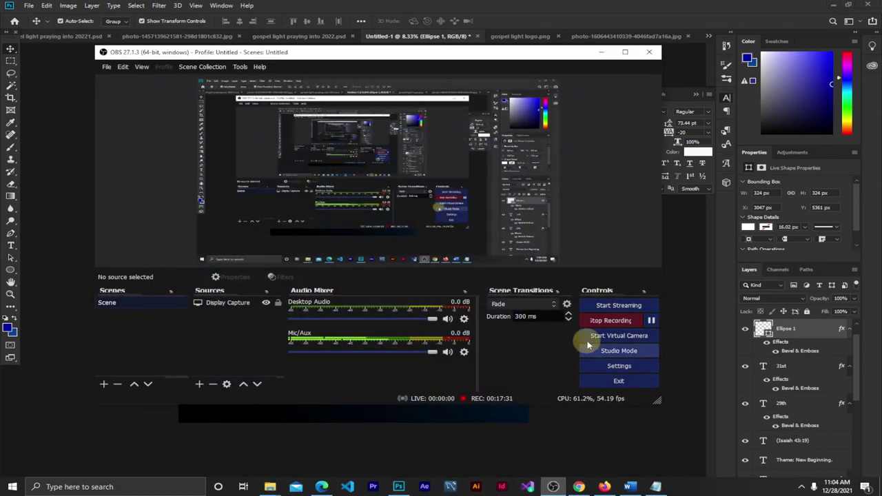
left_click(601, 52)
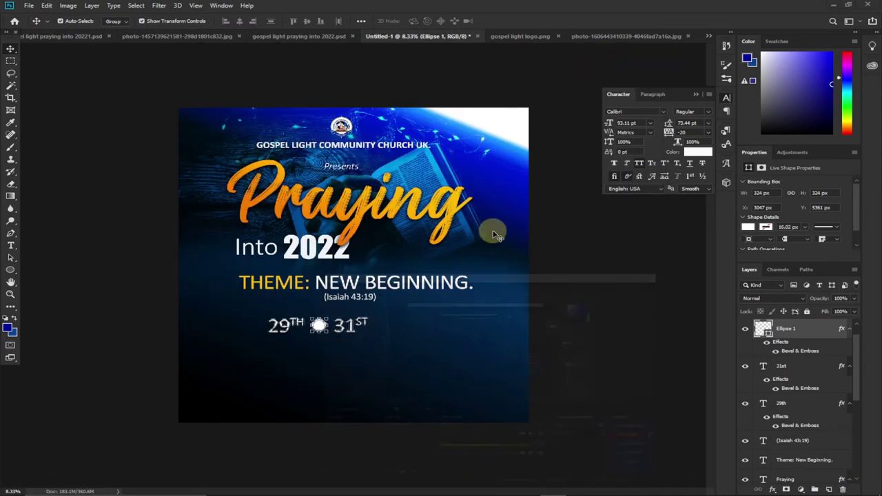
- Add the text TO below the white circle and colour it black
left_click(11, 246)
left_click(317, 353)
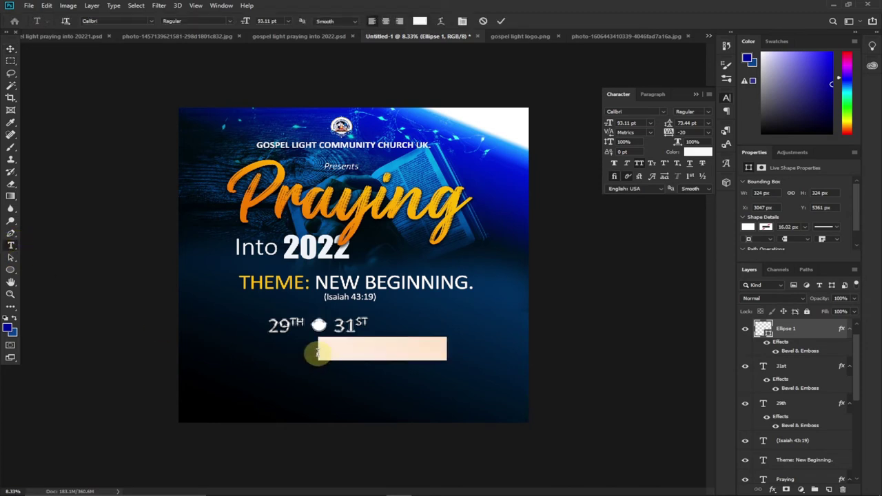
type("TO")
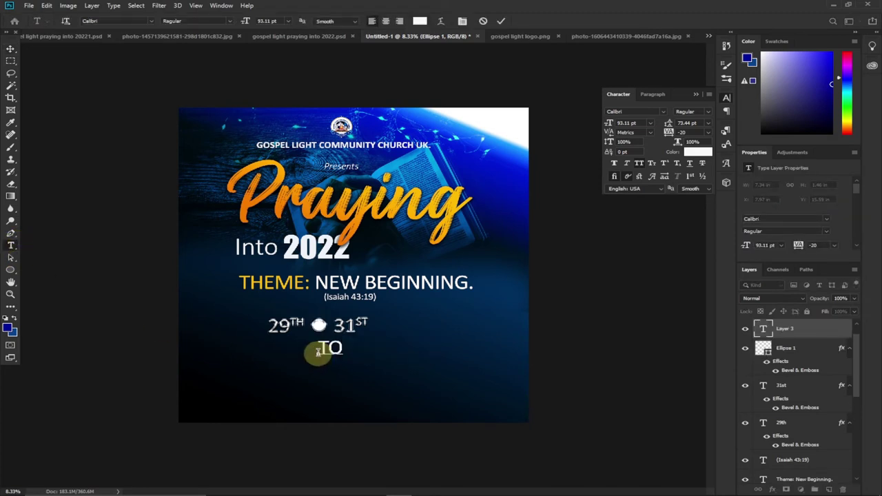
double_click(321, 350)
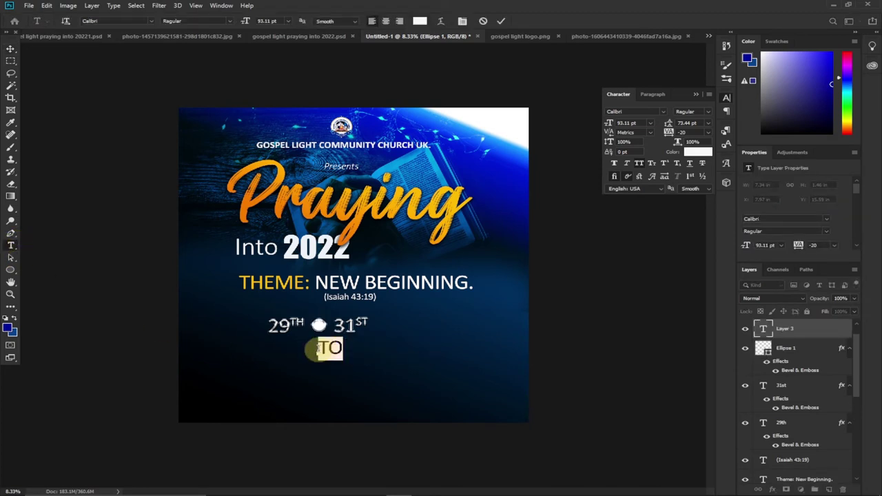
left_click(419, 21)
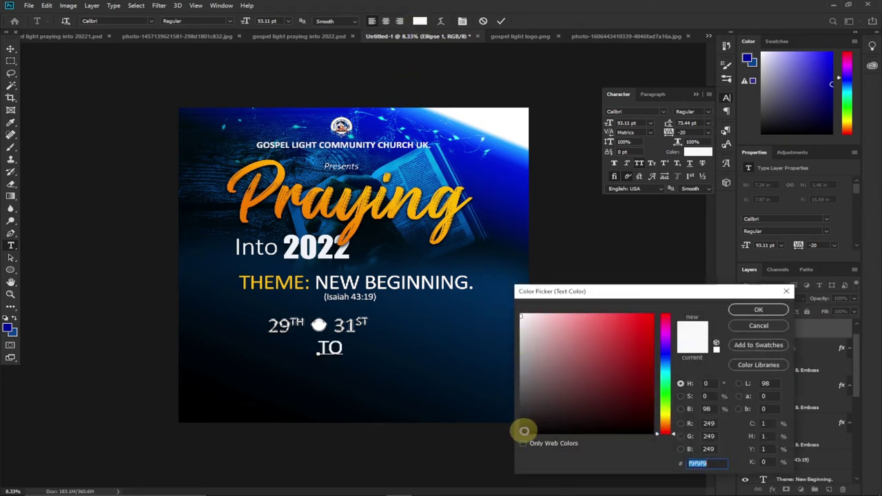
left_click(523, 431)
left_click(759, 310)
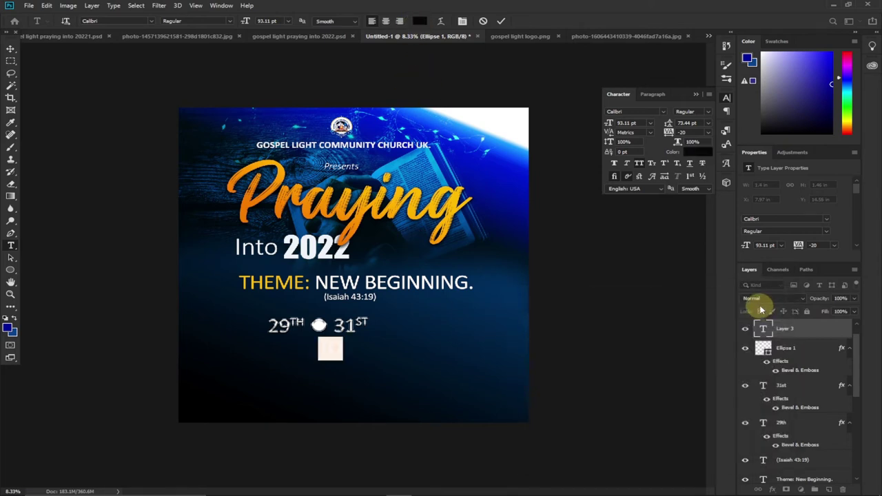
- Scale the TO text down to about 43.4% and centre it inside the white circle between the dates
left_click(10, 48)
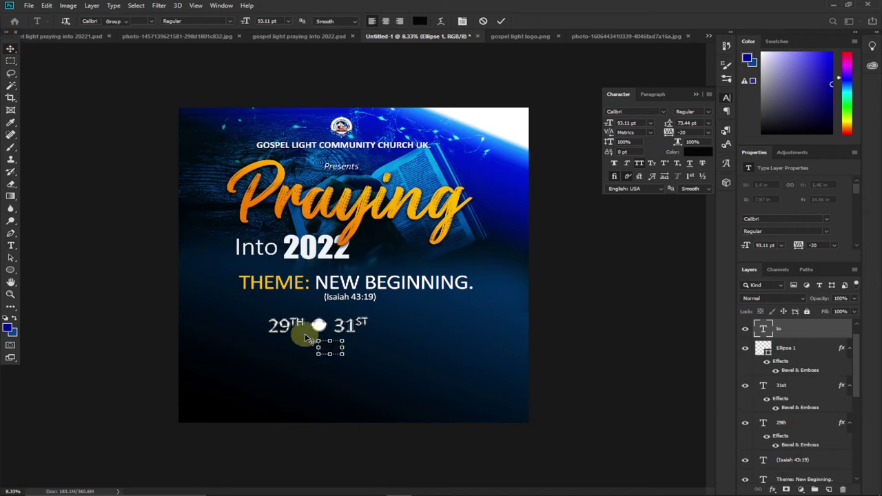
left_click_drag(340, 355, 319, 327)
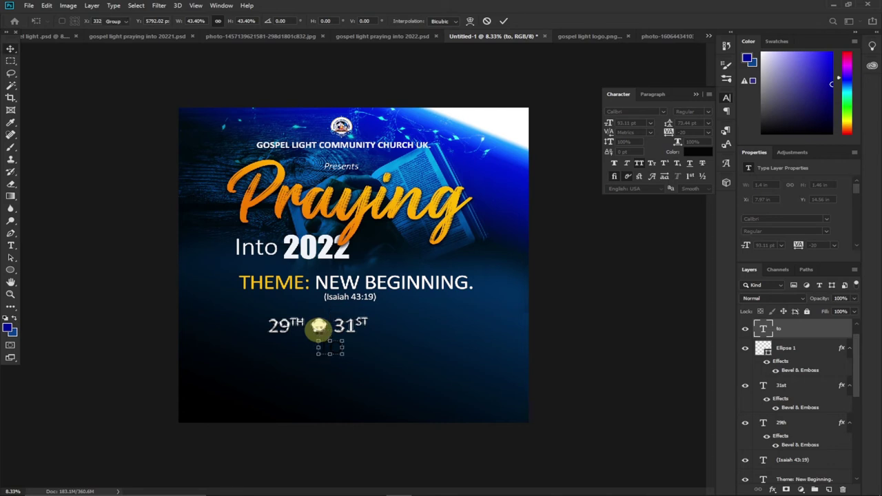
double_click(331, 346)
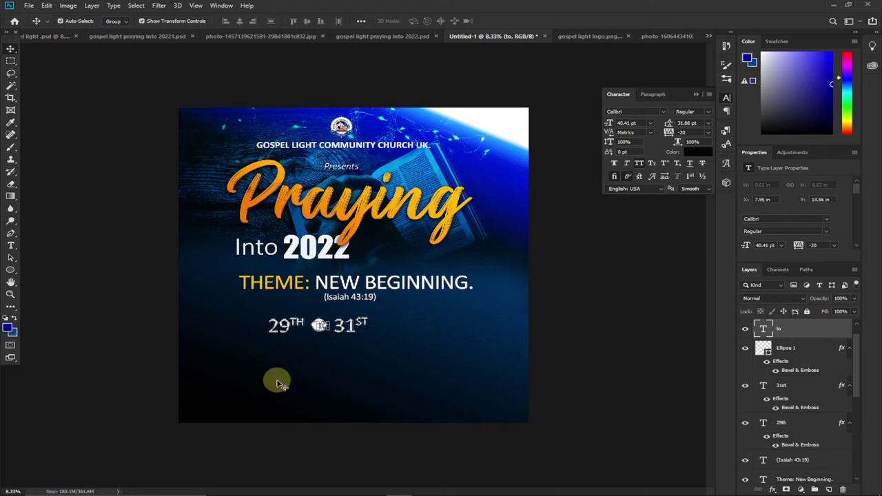
left_click(279, 384)
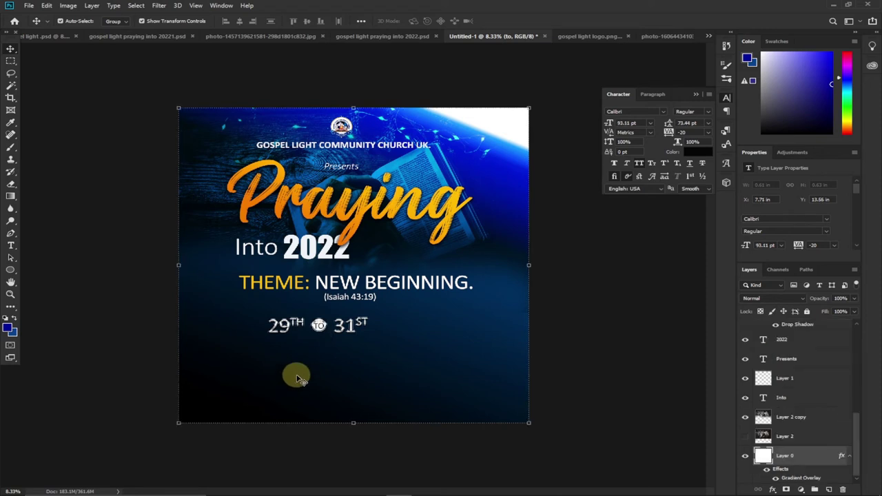
left_click(124, 351)
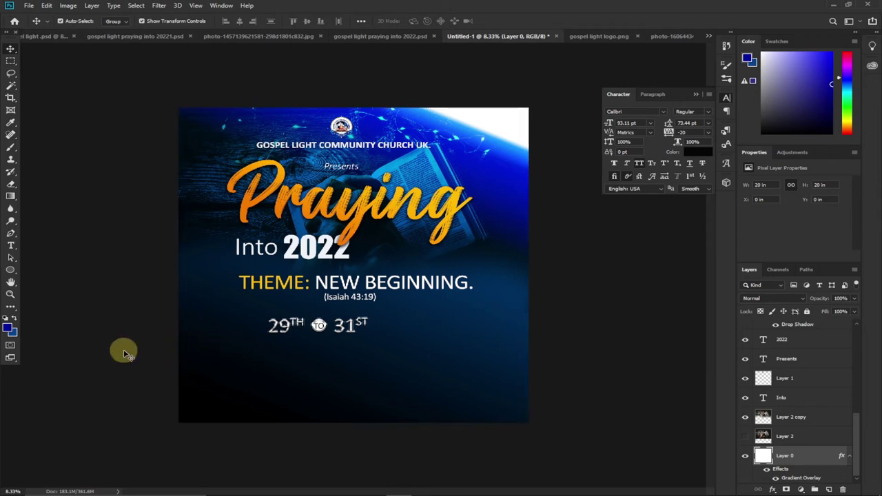
- Check the wording in the finished flyer and add the text DEC. 2021 beside the 31ST date in Untitled-1
left_click(371, 37)
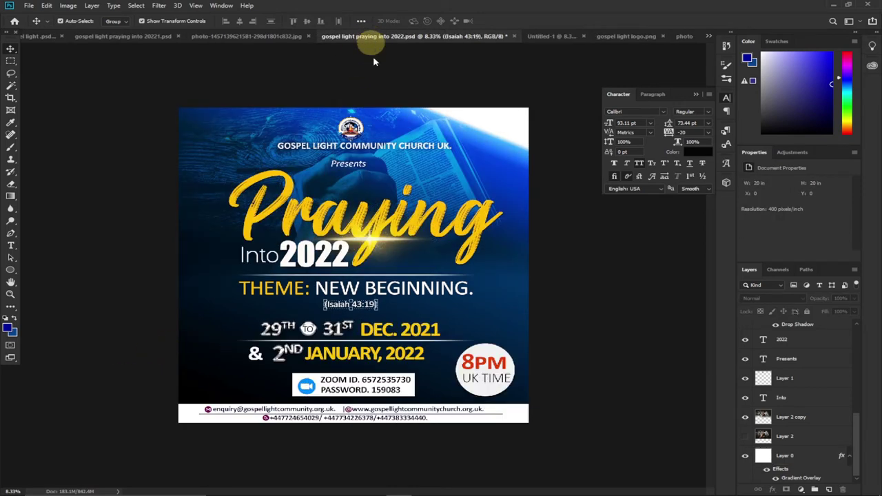
left_click(555, 36)
left_click(160, 379)
left_click(11, 245)
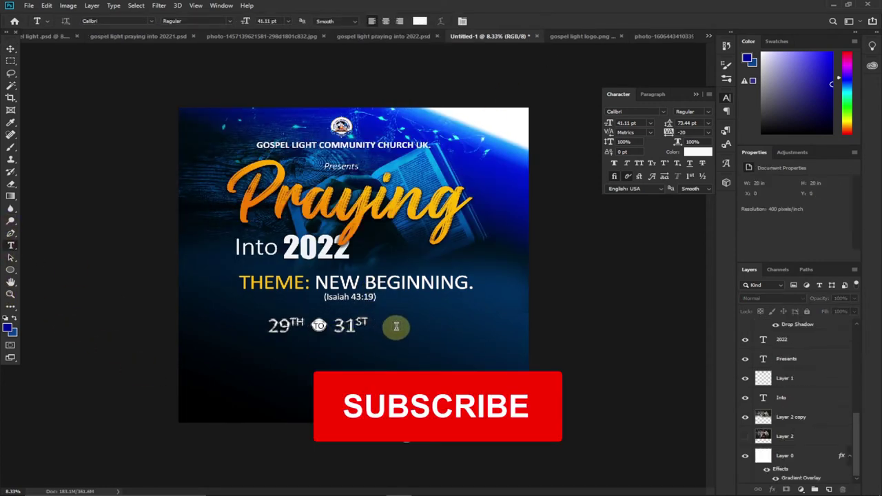
left_click(395, 326)
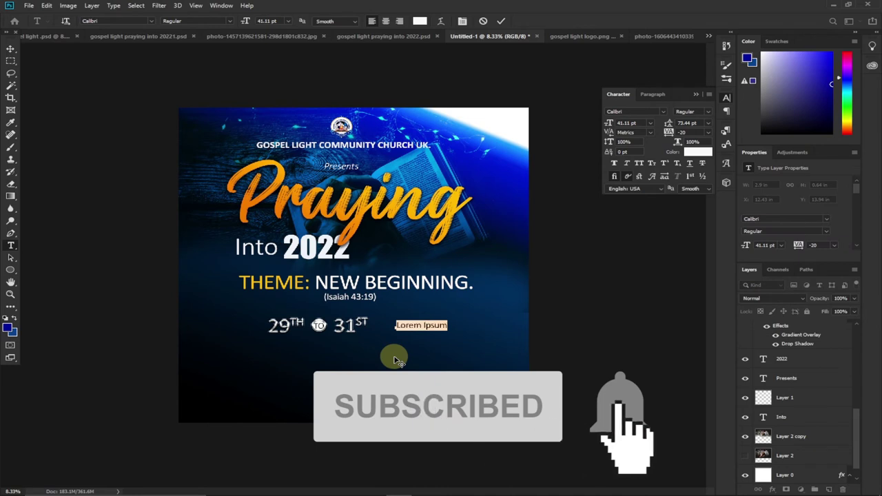
type("DEC. 2021")
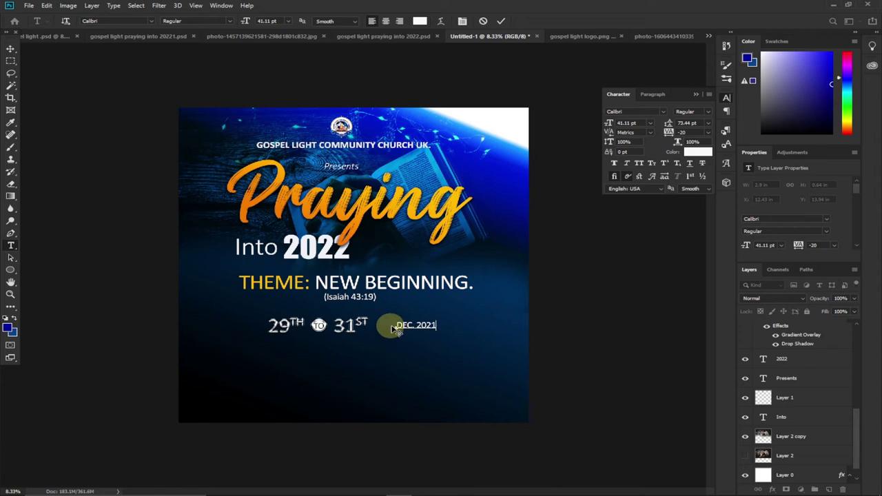
- Colour the DEC. 2021 text golden yellow, #febb00
left_click_drag(395, 325, 473, 334)
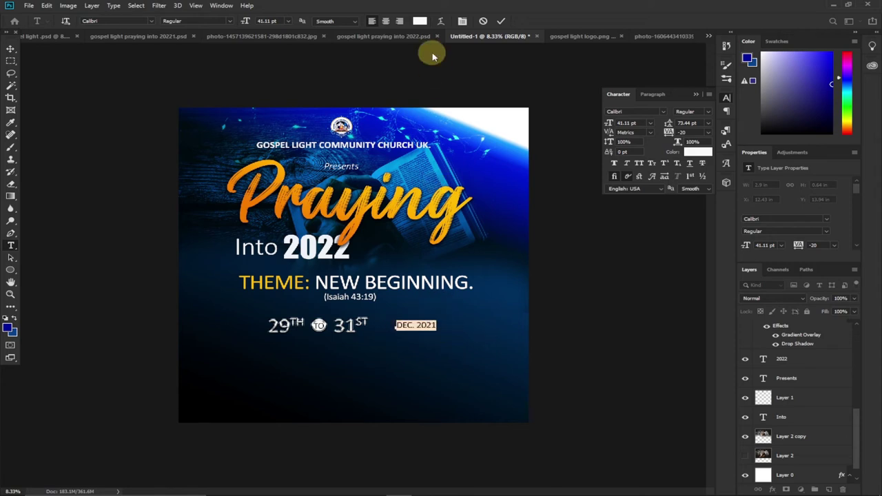
left_click(420, 21)
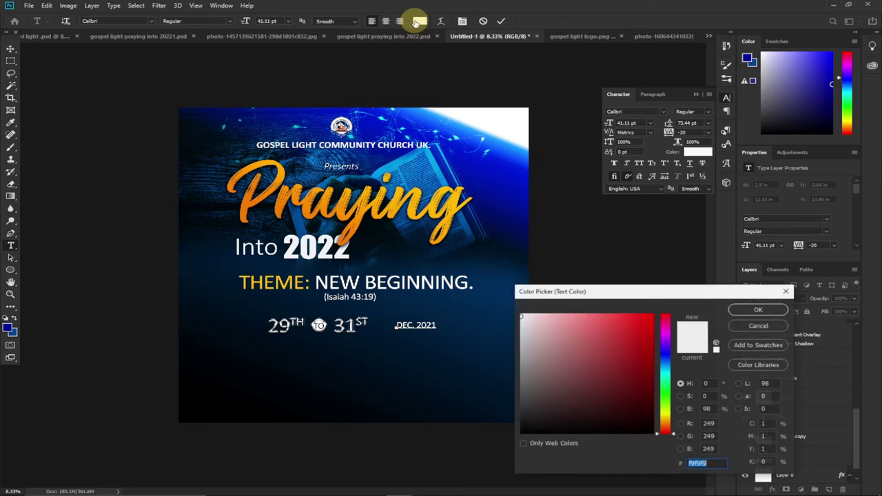
left_click(452, 198)
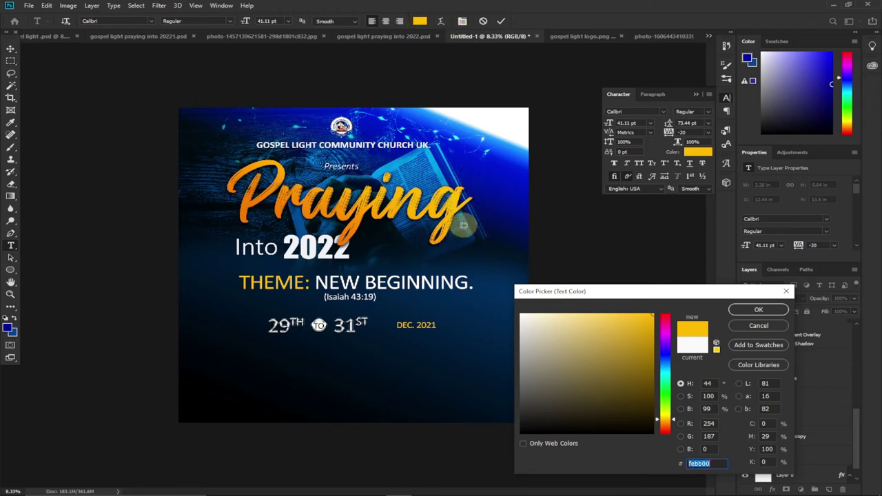
left_click(758, 310)
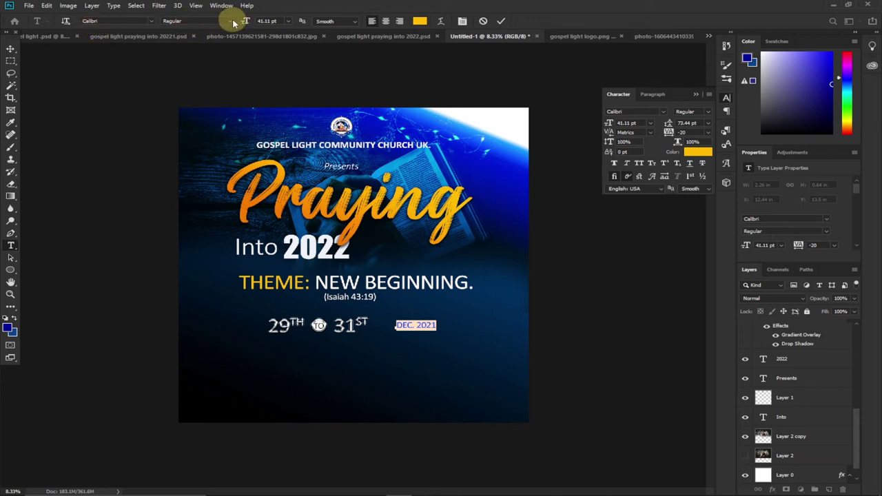
- Make the DEC. 2021 text Bold at 97.11 pt and move it close beside the 31ST date
left_click(233, 23)
left_click(196, 64)
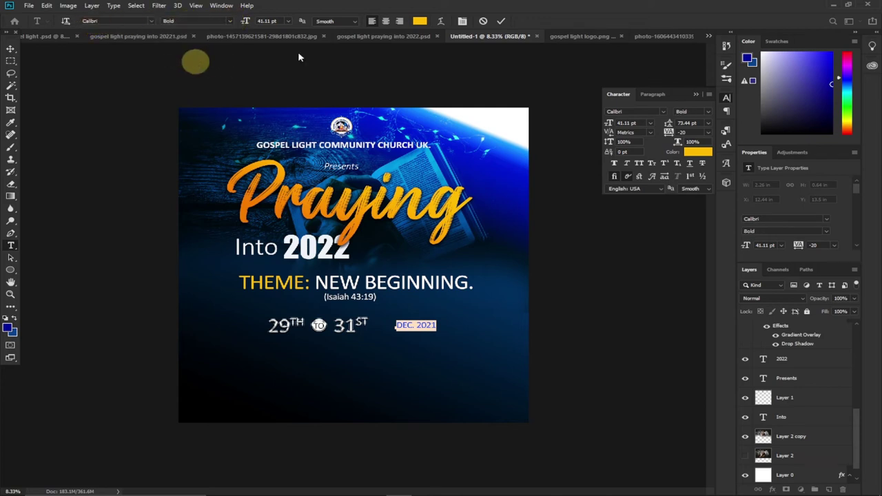
left_click_drag(243, 22, 271, 23)
left_click(10, 48)
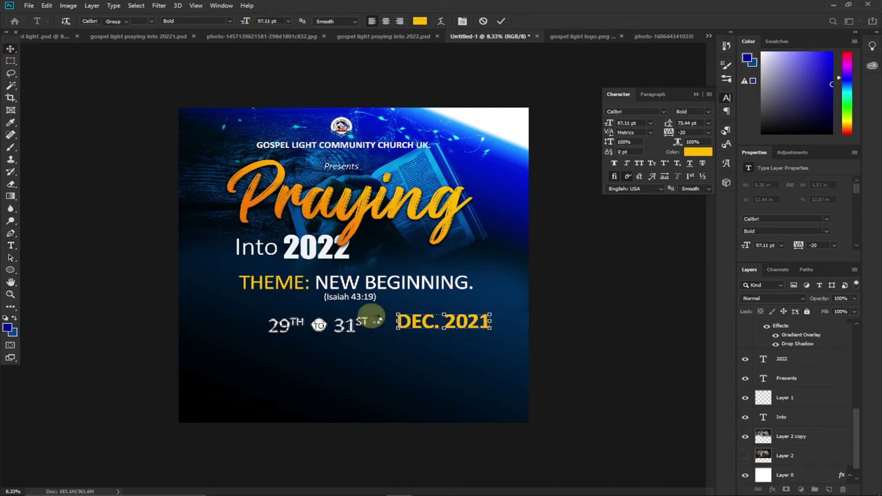
left_click(428, 327)
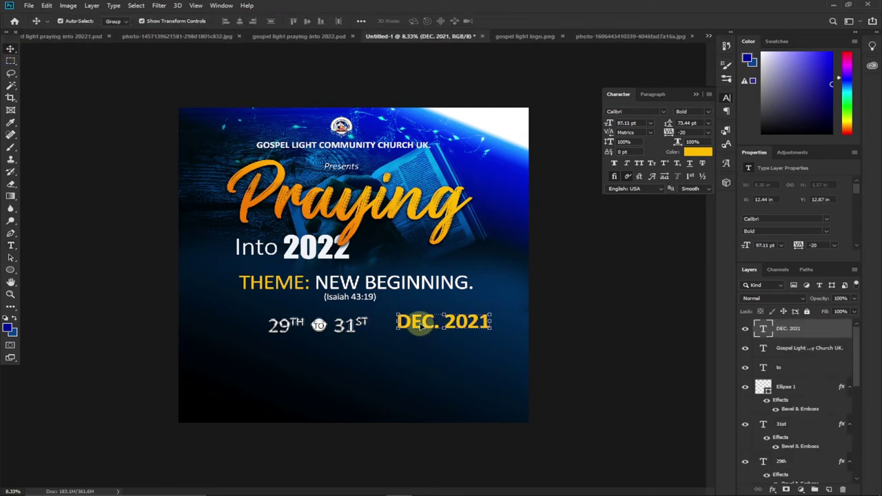
left_click_drag(419, 328, 397, 330)
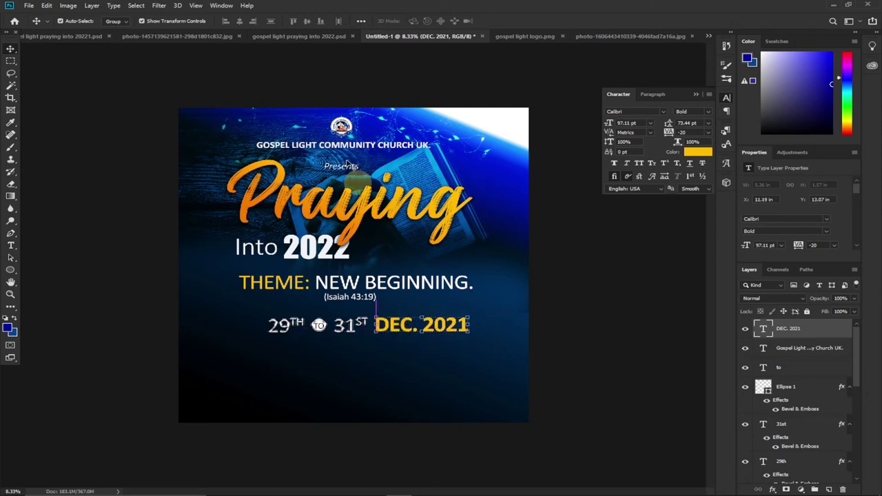
- Check the divider lines in the finished flyer, and draw a thin white rectangle about 5626 x 25 px above the THEME line in Untitled-1
left_click(281, 39)
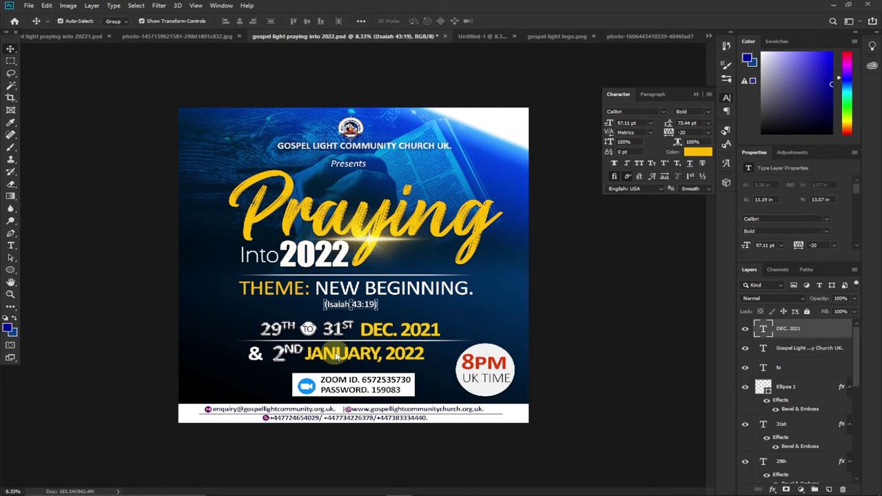
left_click(337, 307)
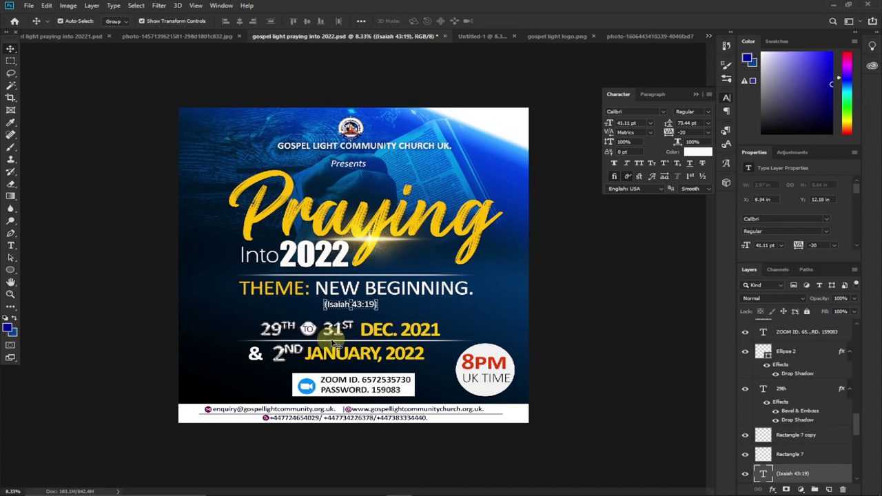
left_click(481, 36)
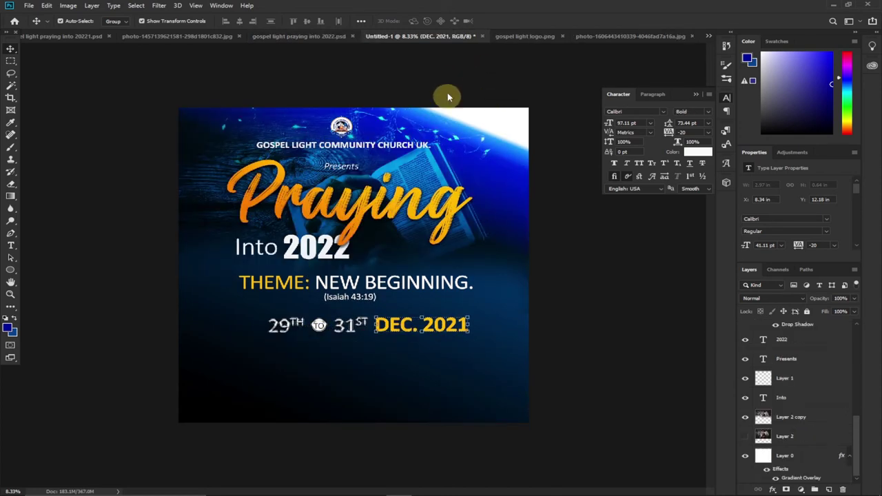
left_click(12, 273)
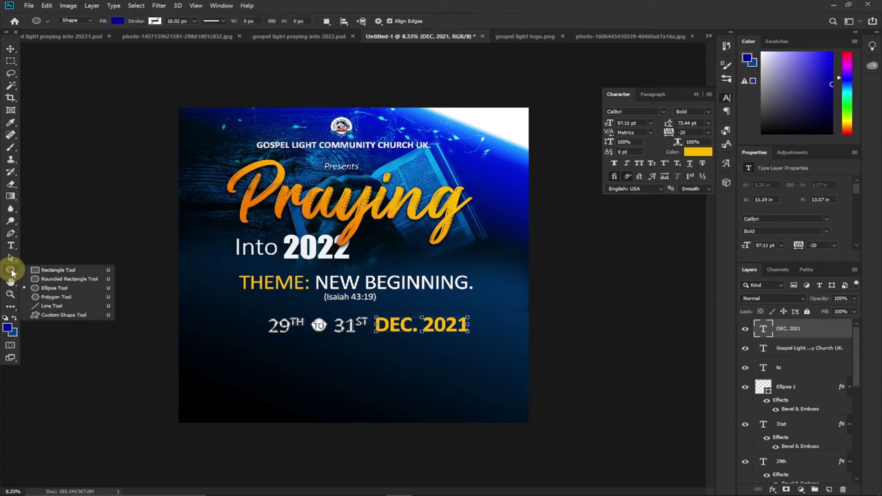
left_click(46, 274)
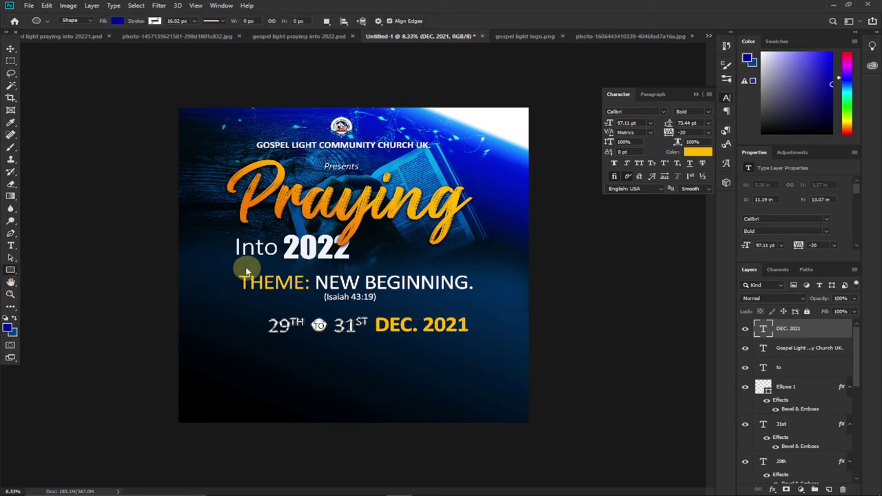
left_click_drag(235, 267, 480, 262)
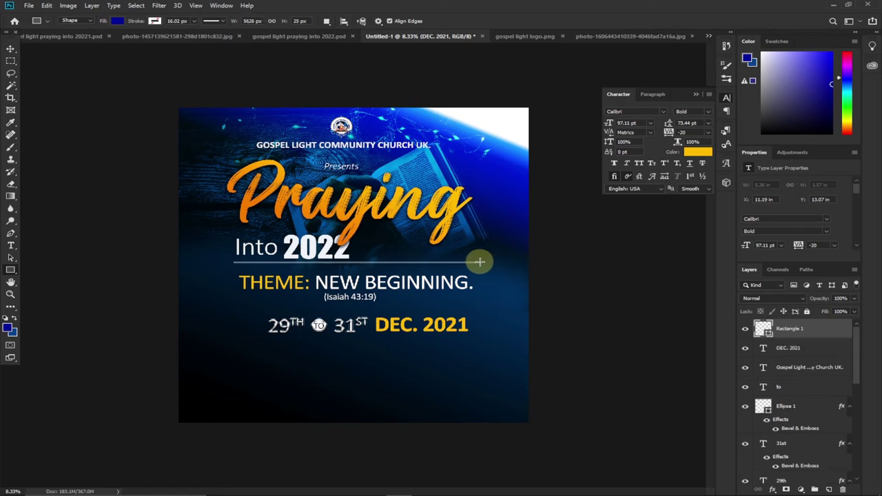
left_click(116, 21)
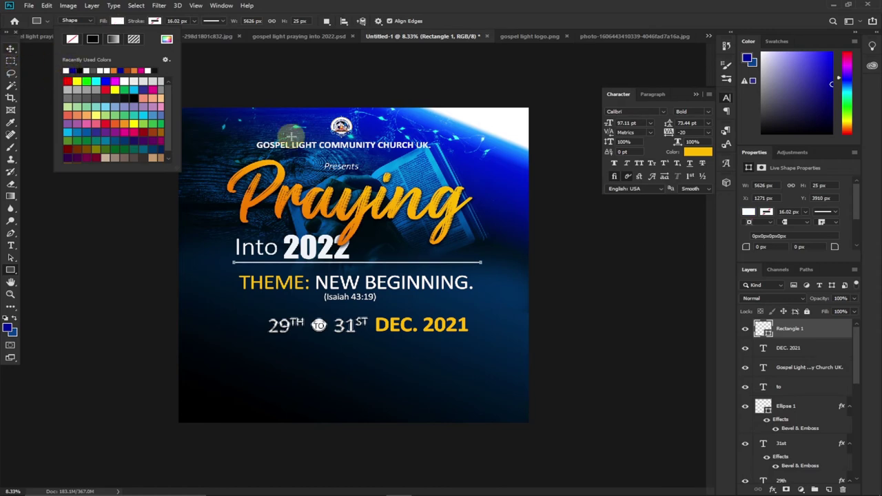
- Rasterize the white divider line's layer and fade out both of its ends using the Eraser with a soft 2900 px brush
left_click(816, 330)
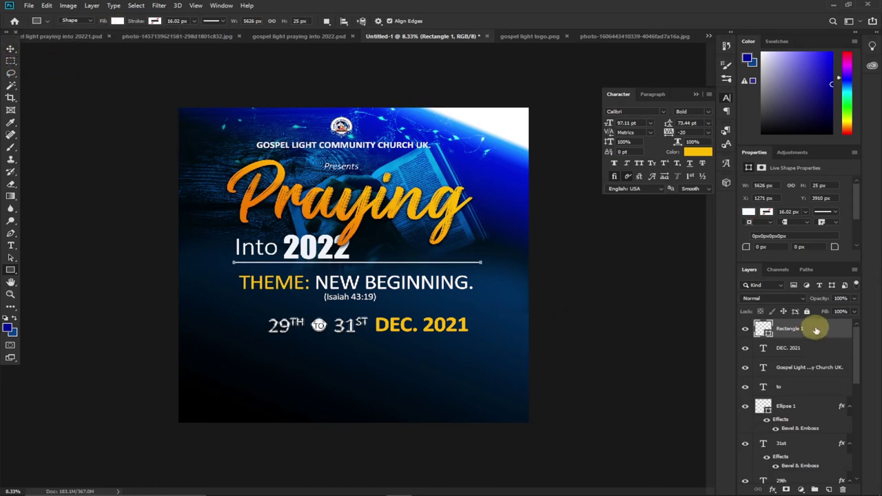
right_click(814, 329)
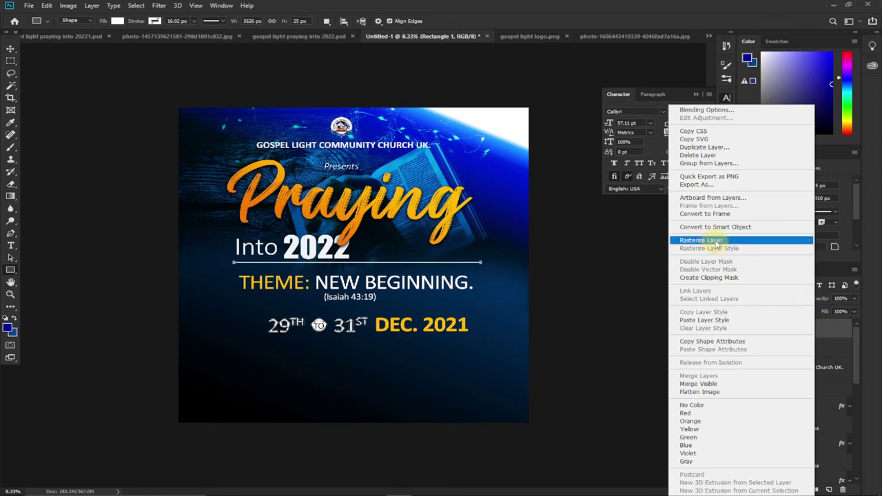
left_click(715, 241)
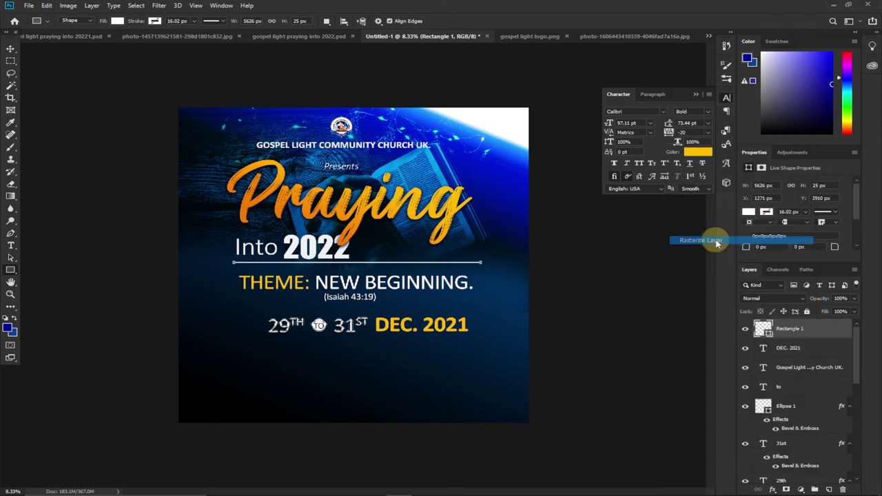
right_click(11, 186)
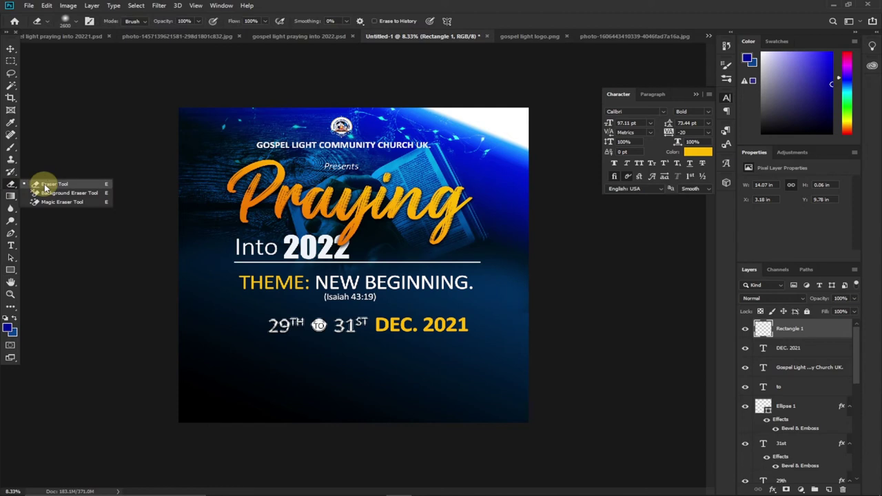
left_click(42, 183)
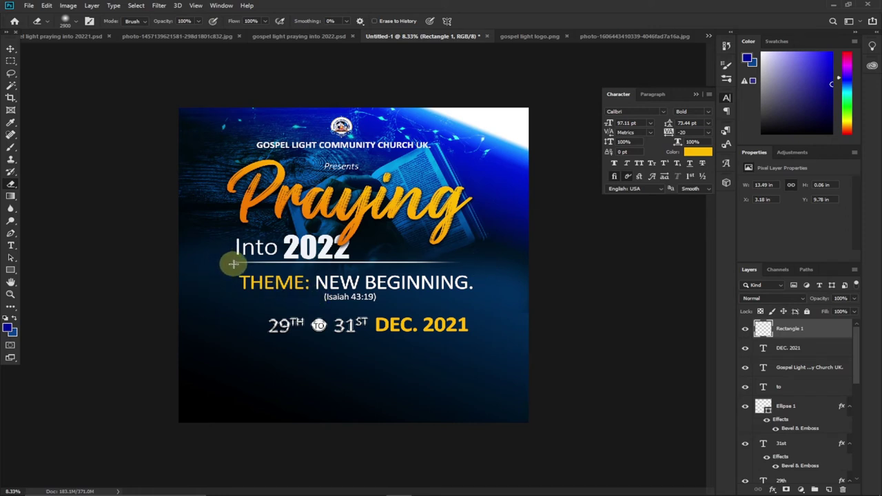
left_click(233, 263)
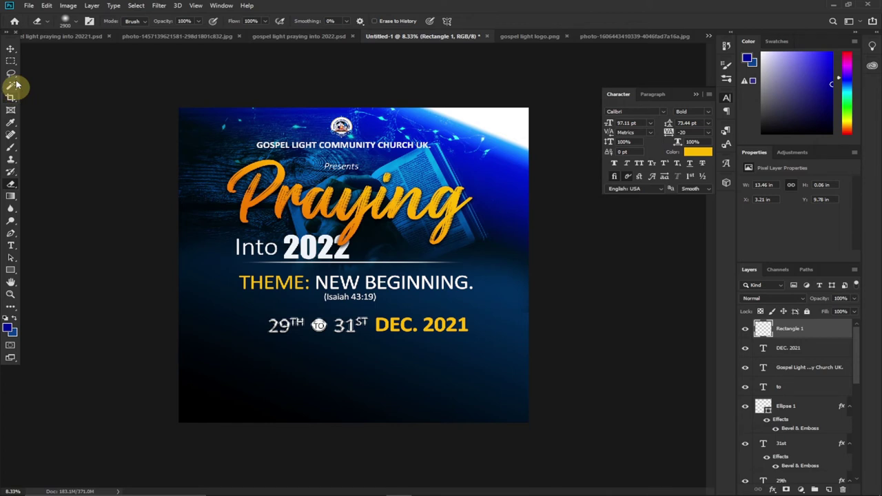
- Compare with the finished flyer, duplicate the faded divider line and move the copy straight down to just below the date line
left_click(10, 49)
left_click_drag(168, 65, 360, 275)
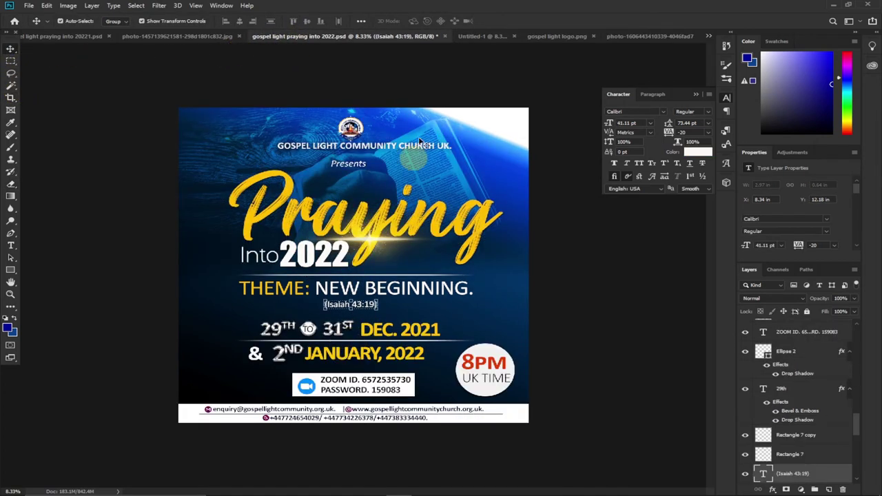
left_click(477, 36)
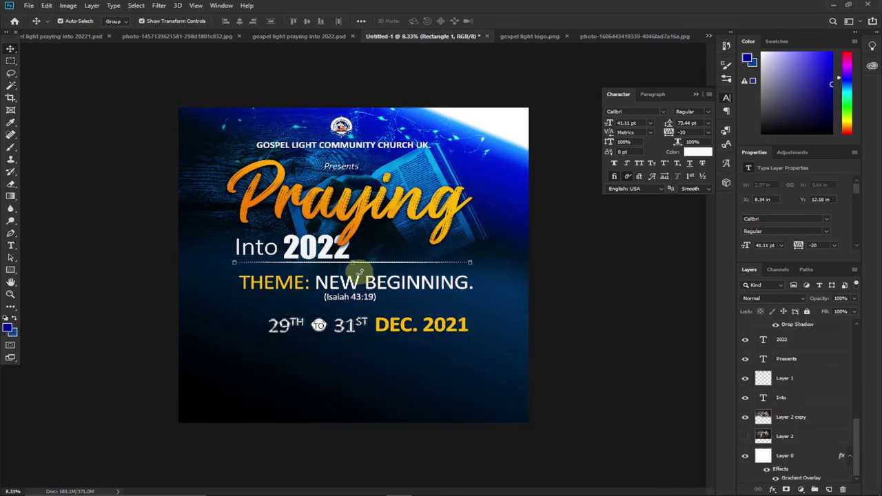
left_click(562, 291)
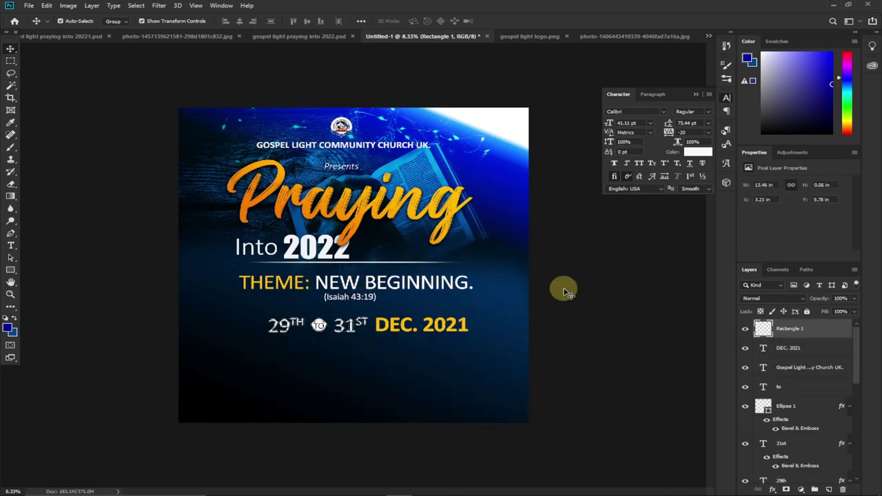
left_click(358, 265)
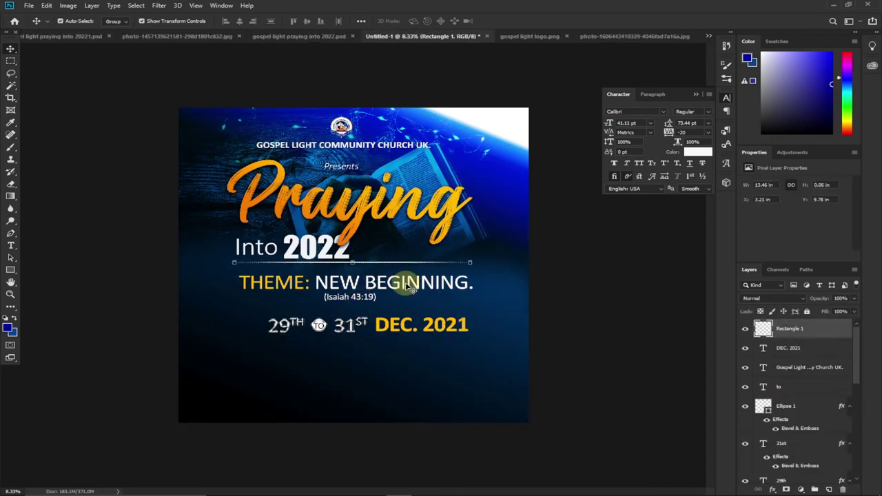
key("ctrl+j")
key("shift+Down")
key("shift+Down")
key("shift+Down")
key("shift+Down")
key("shift+Down")
key("shift+Down")
key("shift+Down")
key("shift+Down")
key("shift+Down")
key("shift+Down")
key("shift+Down")
key("shift+Down")
key("shift+Down")
key("shift+Down")
key("shift+Down")
key("shift+Down")
key("shift+Down")
key("shift+Down")
key("shift+Down")
key("shift+Down")
key("shift+Down")
key("shift+Down")
key("shift+Down")
key("shift+Down")
key("shift+Down")
key("shift+Down")
key("shift+Down")
key("shift+Down")
key("shift+Down")
key("shift+Down")
key("shift+Down")
key("shift+Down")
key("shift+Down")
key("shift+Down")
key("shift+Down")
key("shift+Down")
key("shift+Down")
key("shift+Down")
key("shift+Down")
key("shift+Down")
key("shift+Down")
key("shift+Down")
key("shift+Down")
key("shift+Down")
key("shift+Down")
key("shift+Down")
key("shift+Down")
key("shift+Down")
key("shift+Down")
key("shift+Down")
key("shift+Down")
key("shift+Down")
key("shift+Down")
key("shift+Down")
key("shift+Down")
key("shift+Down")
key("shift+Down")
key("shift+Down")
key("shift+Down")
key("shift+Down")
key("shift+Down")
key("shift+Down")
key("shift+Down")
key("shift+Down")
key("shift+Down")
key("shift+Down")
key("shift+Down")
key("shift+Down")
key("shift+Down")
key("shift+Down")
key("shift+Down")
key("shift+Down")
key("shift+Down")
key("shift+Down")
key("shift+Down")
key("shift+Down")
key("shift+Down")
key("shift+Down")
key("shift+Down")
key("shift+Down")
key("shift+Down")
key("shift+Down")
key("shift+Down")
key("shift+Down")
key("shift+Down")
key("shift+Down")
key("shift+Down")
key("shift+Down")
key("shift+Down")
key("shift+Down")
key("shift+Down")
key("shift+Down")
key("shift+Down")
key("shift+Down")
key("shift+Down")
key("shift+Down")
key("shift+Down")
key("shift+Down")
key("shift+Down")
key("shift+Down")
key("shift+Down")
key("shift+Down")
key("shift+Down")
key("shift+Down")
key("shift+Down")
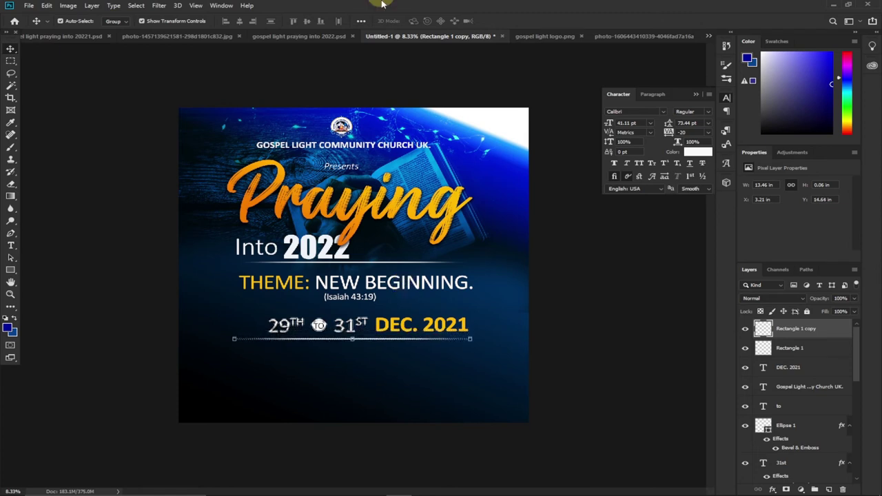
- Check the second date line in the finished flyer and place a copy of the 29TH date below the lower divider in Untitled-1
left_click(321, 35)
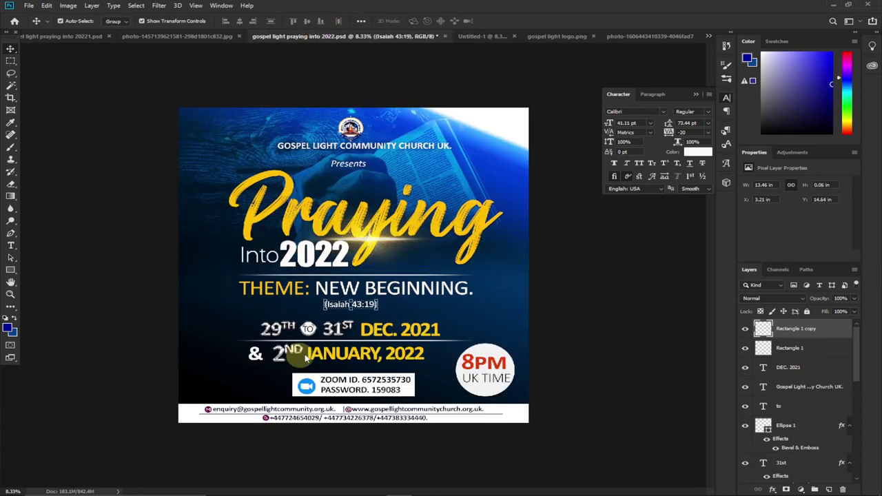
left_click(307, 357)
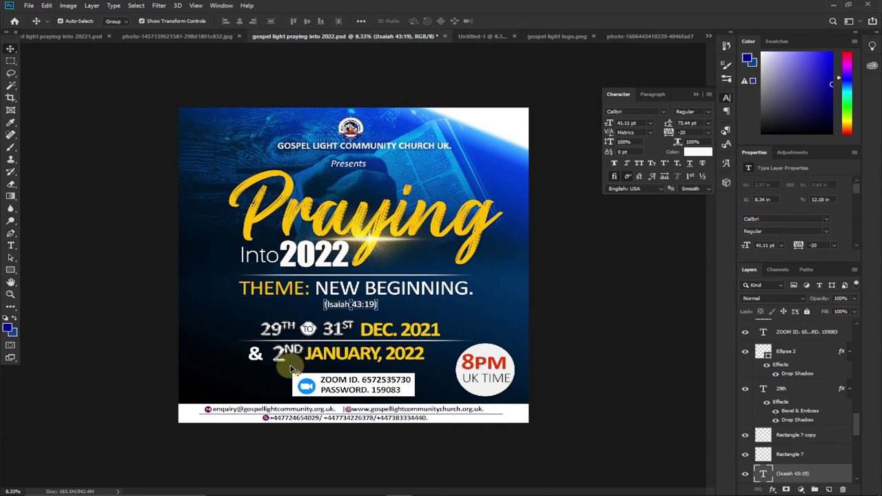
left_click(480, 36)
left_click(363, 341)
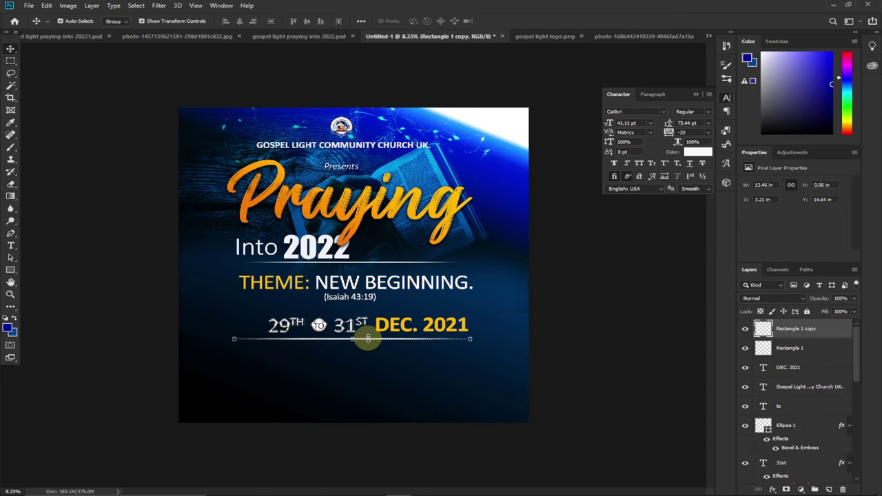
left_click(258, 348)
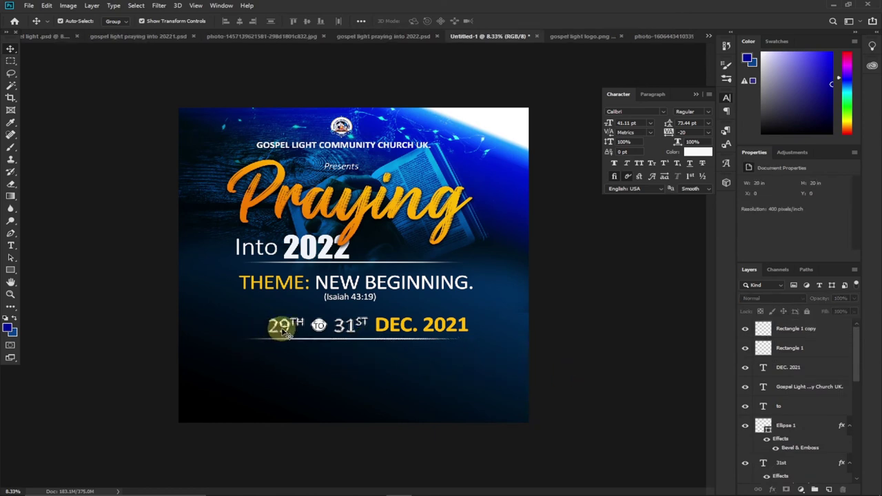
left_click_drag(289, 331, 290, 359)
- Change the copied date's text to 2ND and shift it slightly up towards the lower divider line
left_click(12, 249)
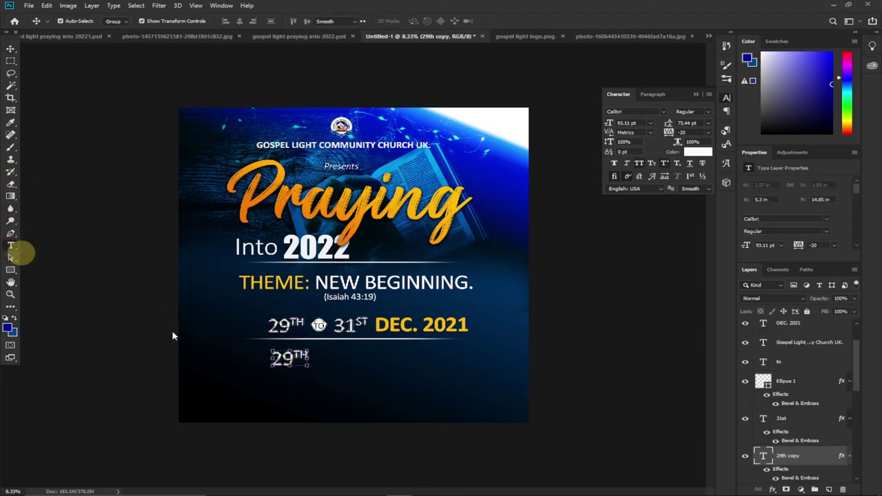
left_click(292, 359)
left_click(288, 363)
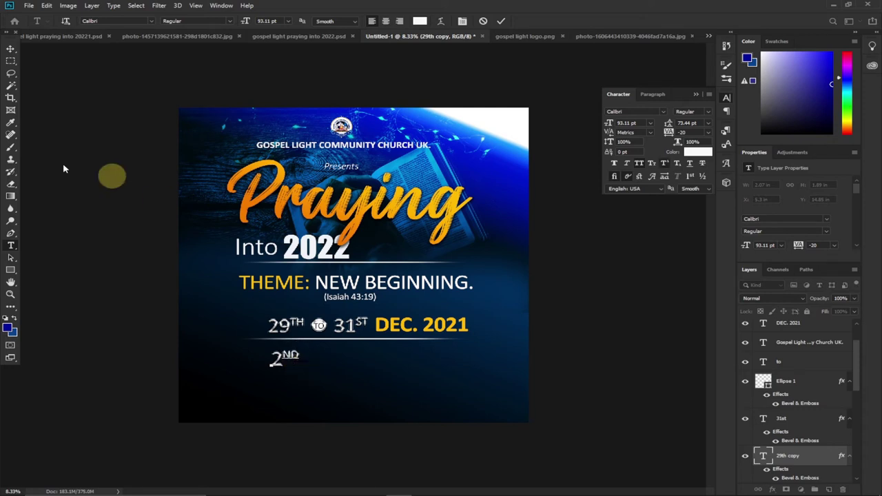
left_click(10, 49)
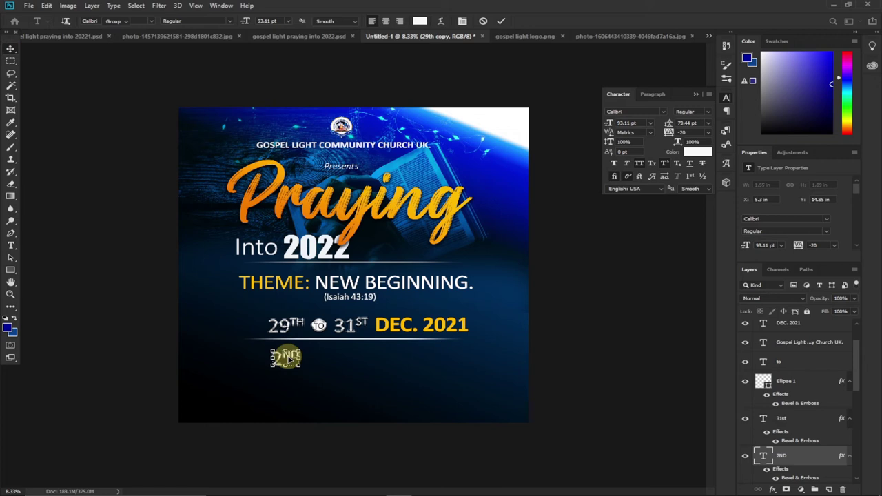
key("ctrl+t")
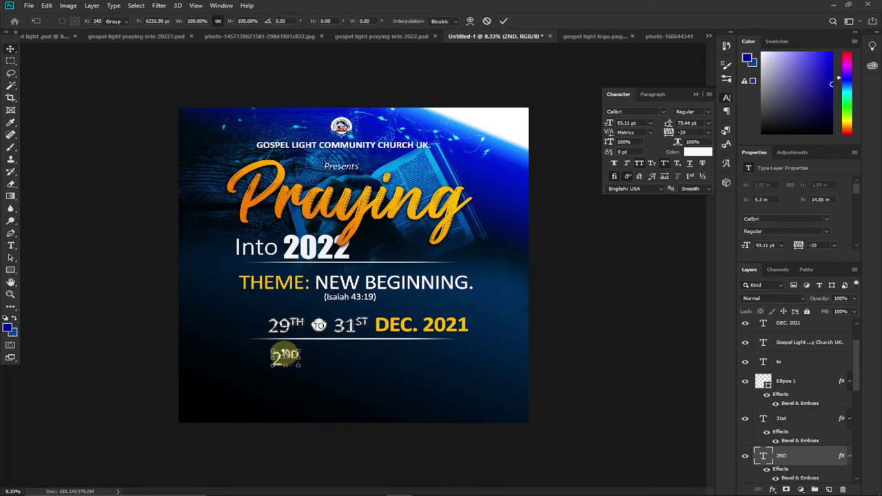
key("Return")
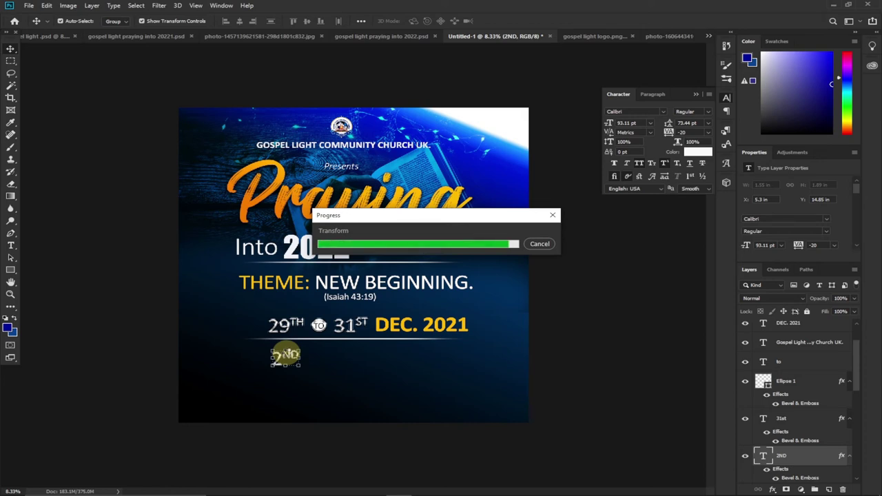
- Place a copy of the DEC. 2021 text beside the 2ND date and change its wording to JANUARY, 2022
left_click(404, 327)
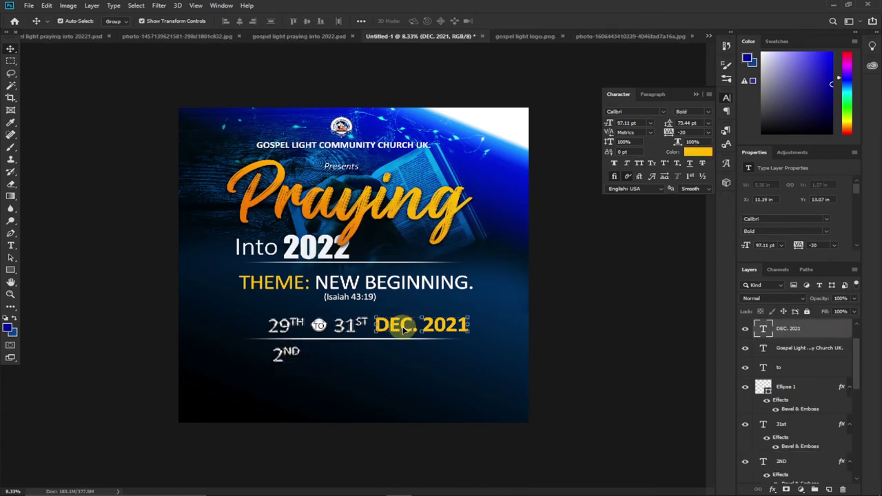
left_click_drag(406, 329, 341, 358)
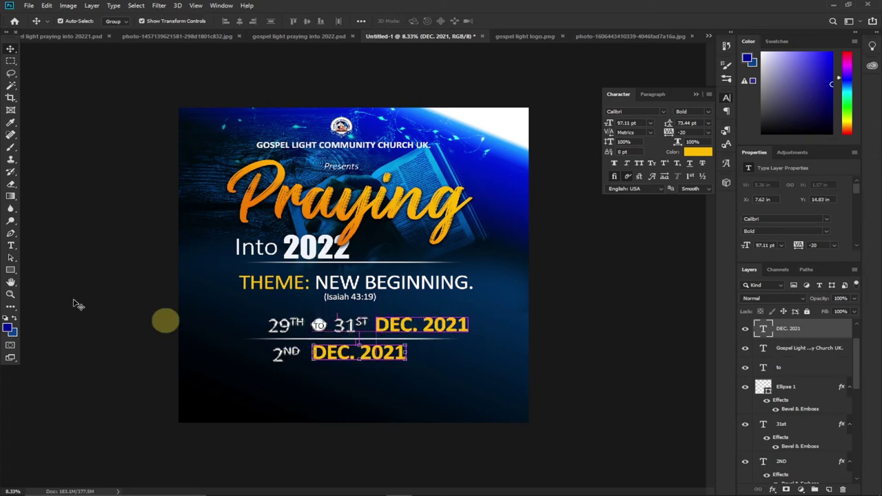
left_click(11, 245)
left_click(320, 353)
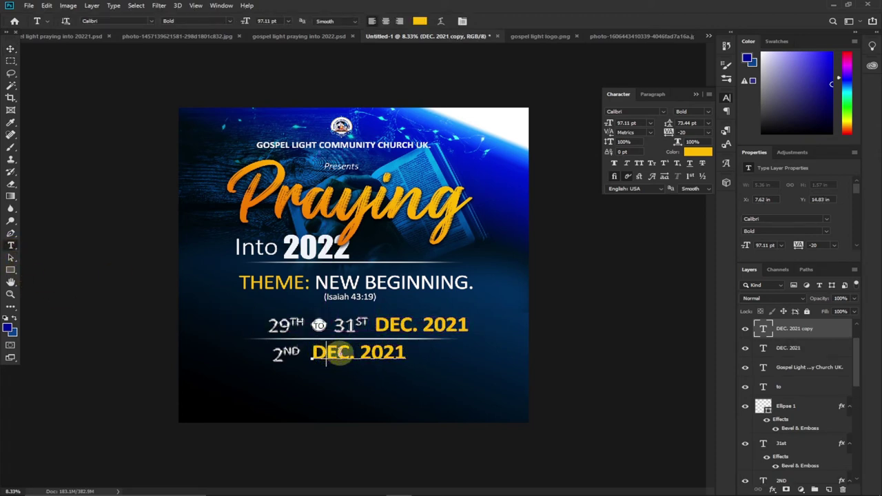
left_click_drag(355, 353, 308, 351)
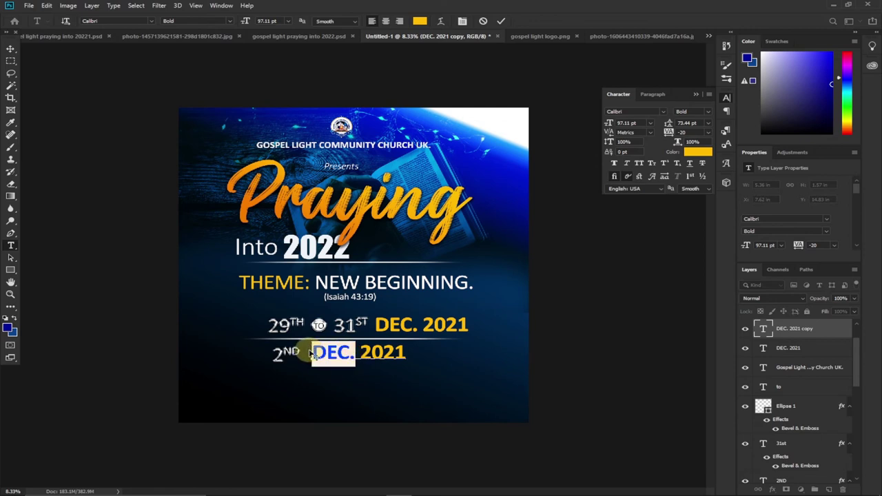
type("JANUA")
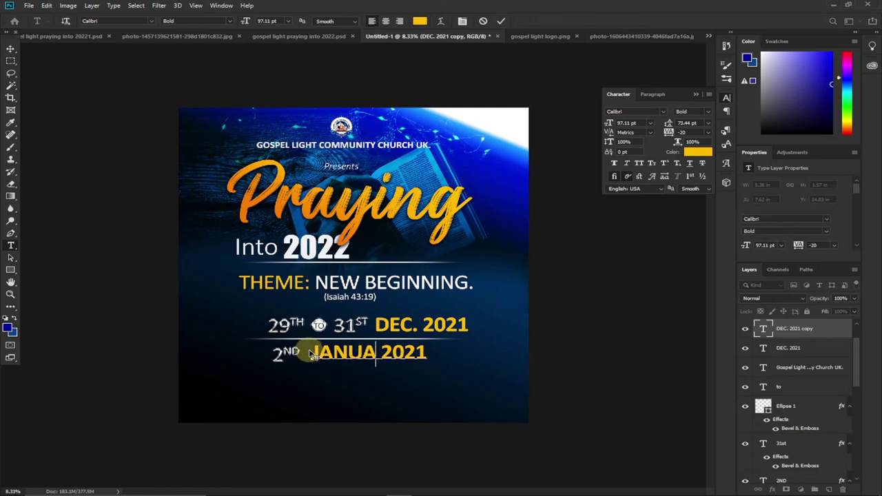
type("RY,")
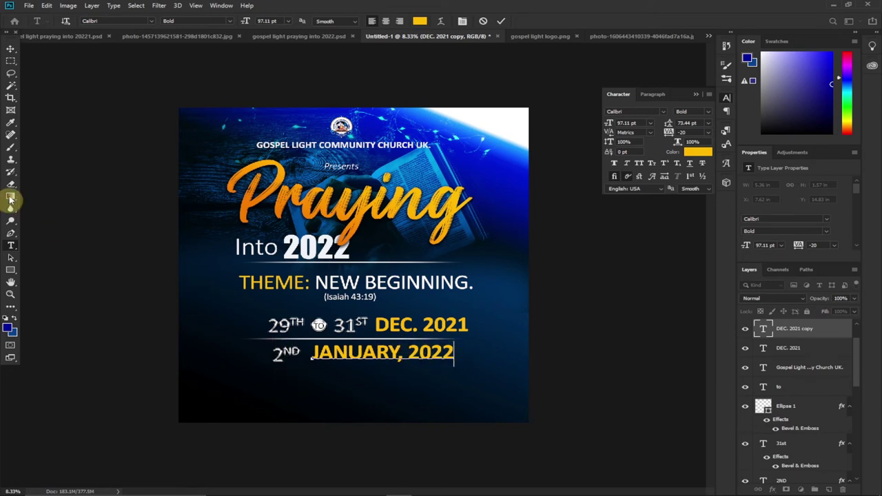
- Check the second date line in the finished flyer and add a separate "&" text near the 2ND date in Untitled-1
left_click(261, 36)
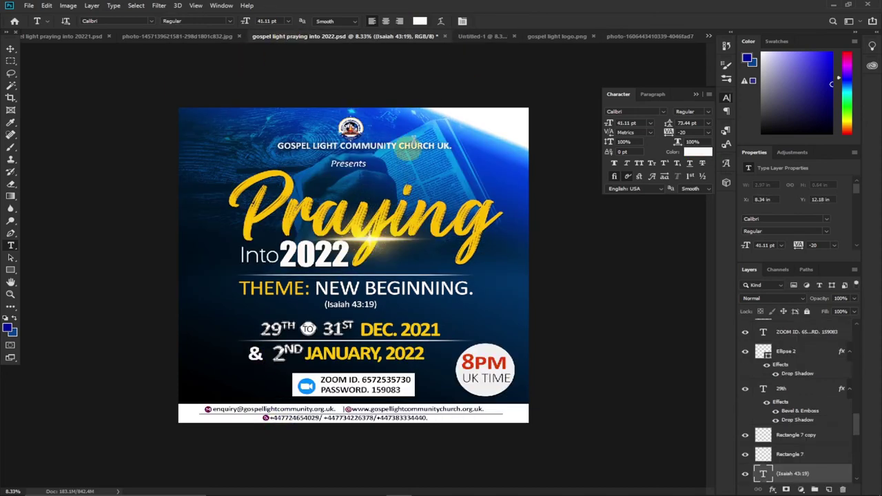
left_click(483, 35)
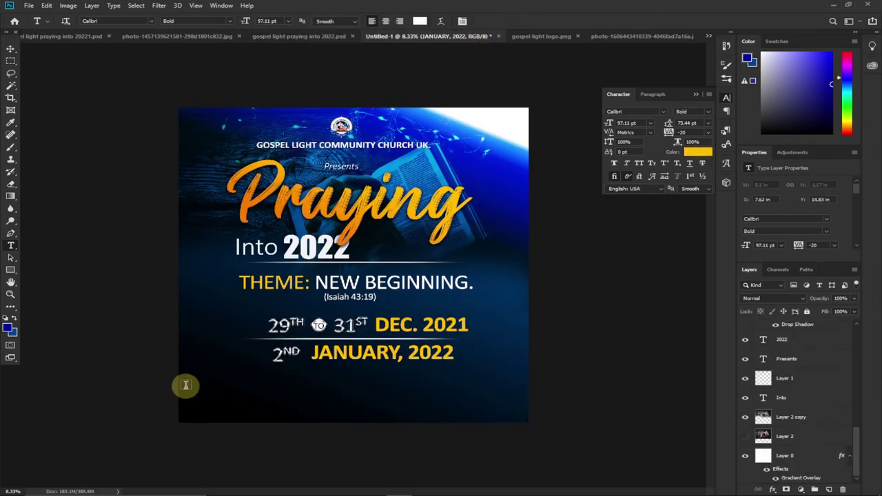
left_click(224, 370)
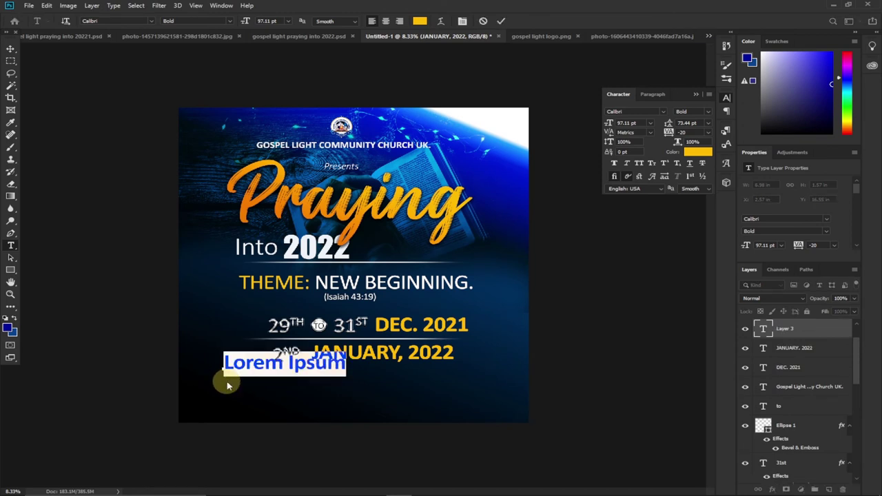
type("&")
- Set the "&" text colour to ffffff and move it directly in front of the 2ND date
left_click_drag(238, 367, 213, 361)
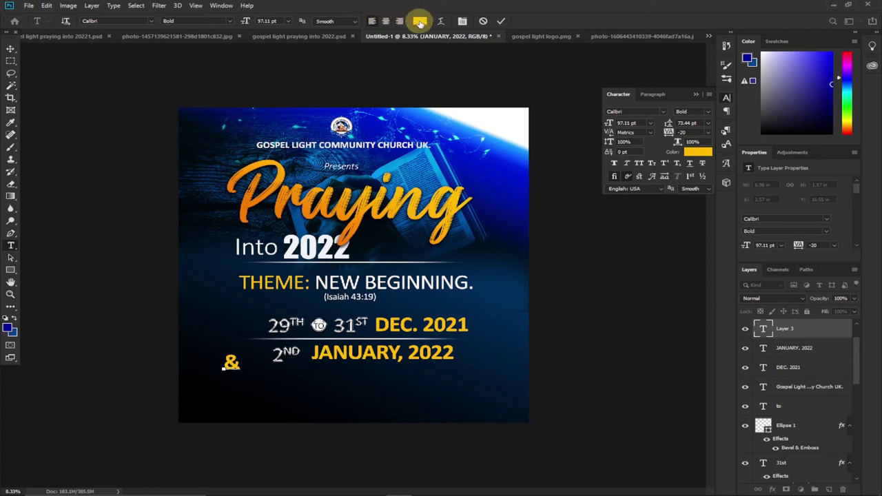
left_click(420, 21)
type("ffffff")
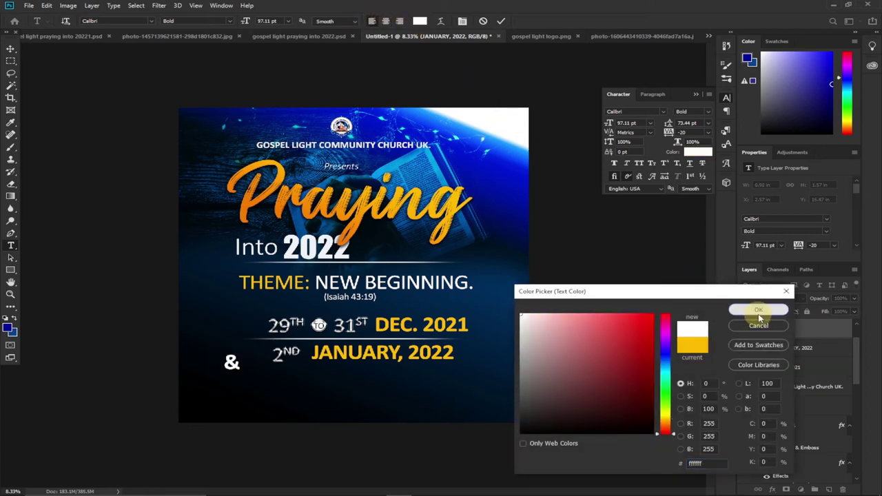
left_click(759, 311)
left_click(10, 50)
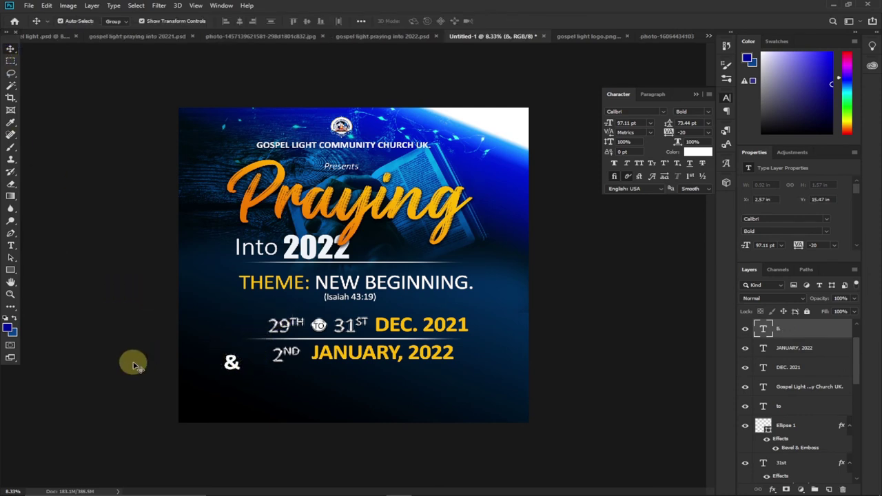
left_click_drag(233, 363, 262, 354)
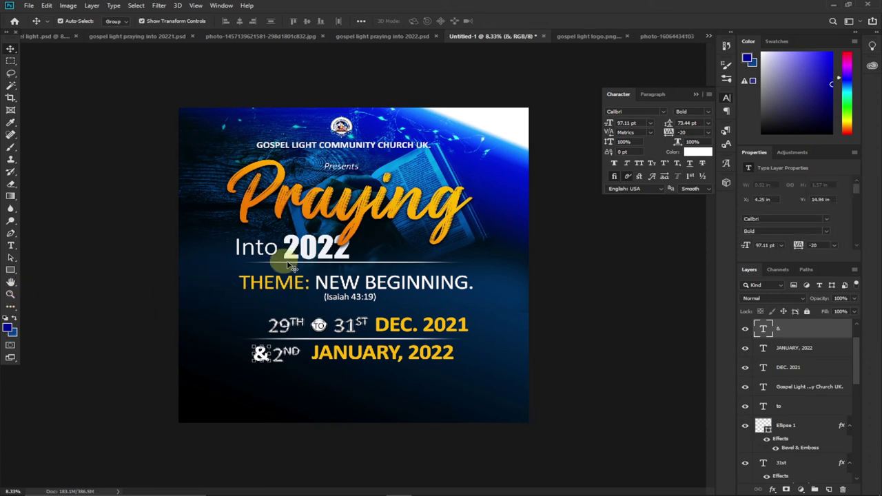
- Check the Zoom details box in the finished flyer and draw a rectangle about 3060 by 577 px below the JANUARY, 2022 line in Untitled-1
left_click(390, 36)
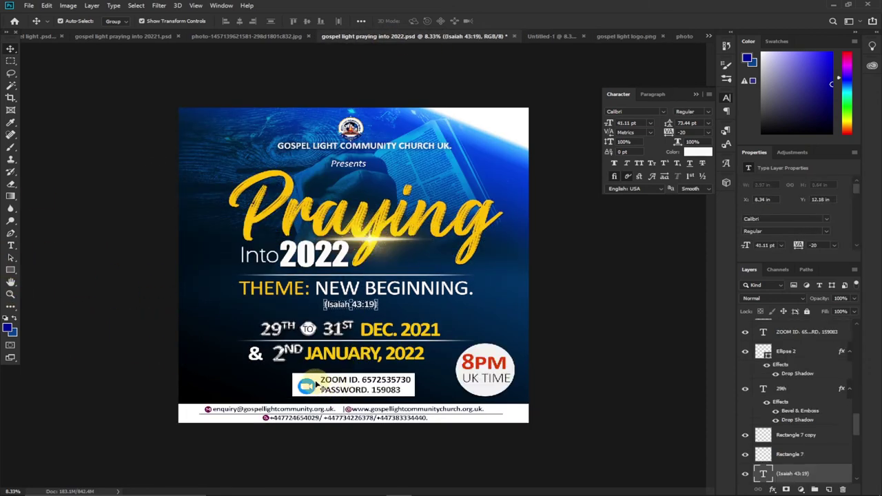
left_click(548, 36)
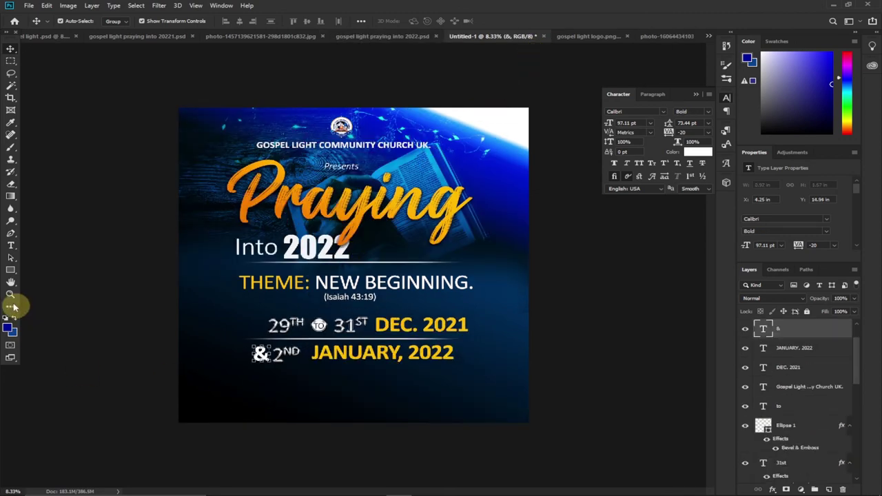
left_click_drag(11, 273, 37, 270)
left_click_drag(283, 375, 417, 395)
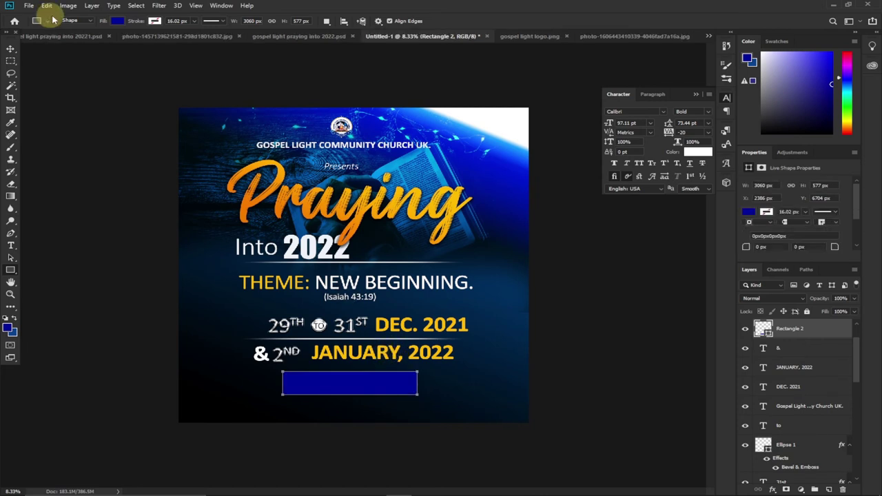
- Fill the rectangle with white and move it slightly up and right, closer to the JANUARY, 2022 line
left_click(117, 22)
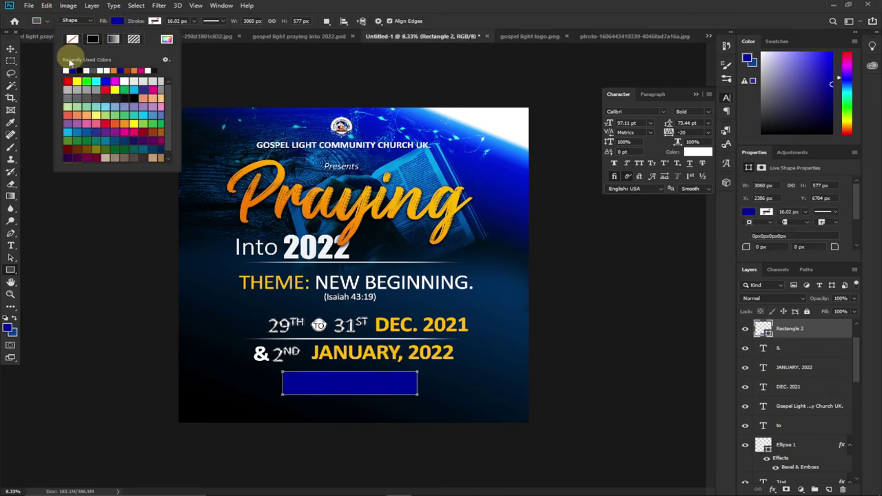
left_click(69, 69)
left_click(10, 47)
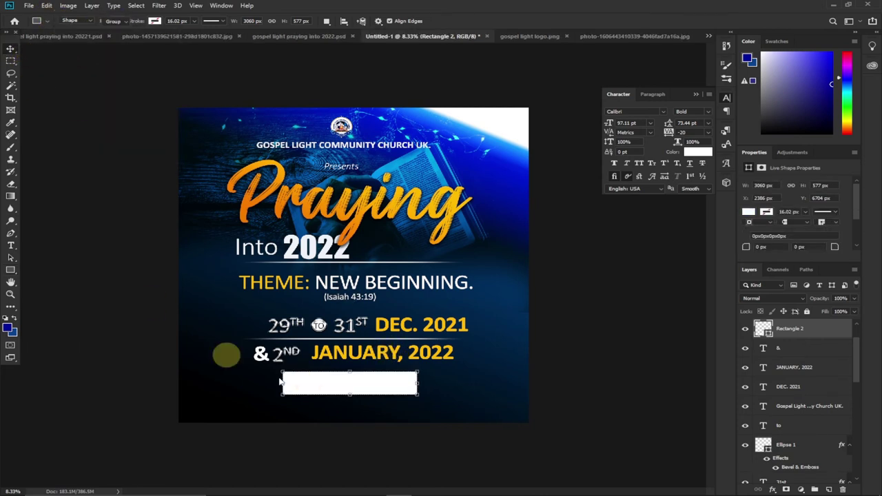
left_click_drag(329, 377, 335, 372)
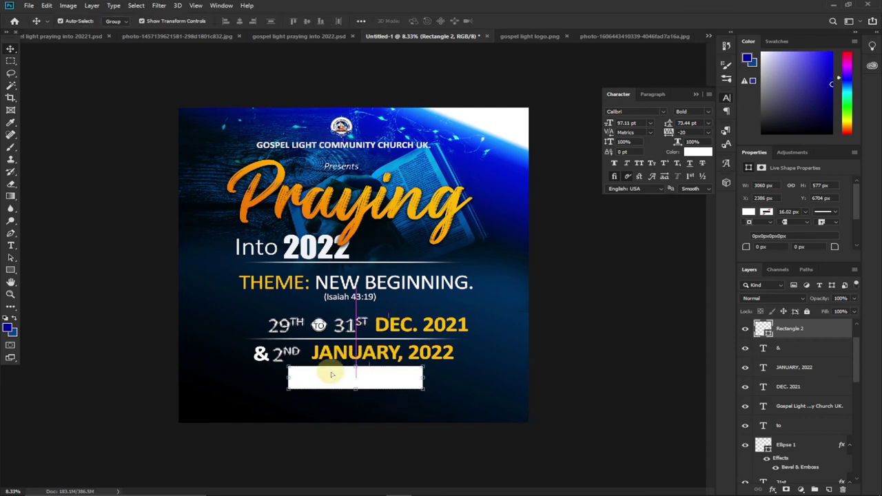
- Copy the Zoom ID and password text from the finished flyer into Untitled-1 and place it inside the white rectangle
left_click(522, 37)
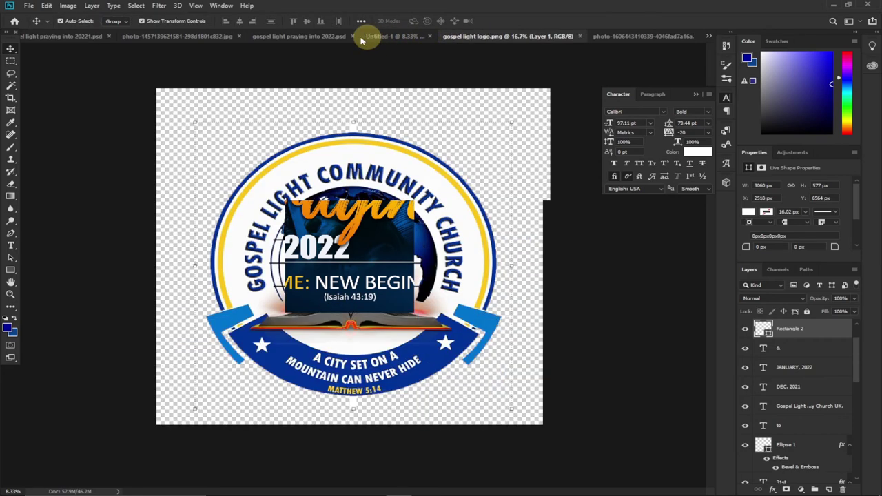
left_click(329, 37)
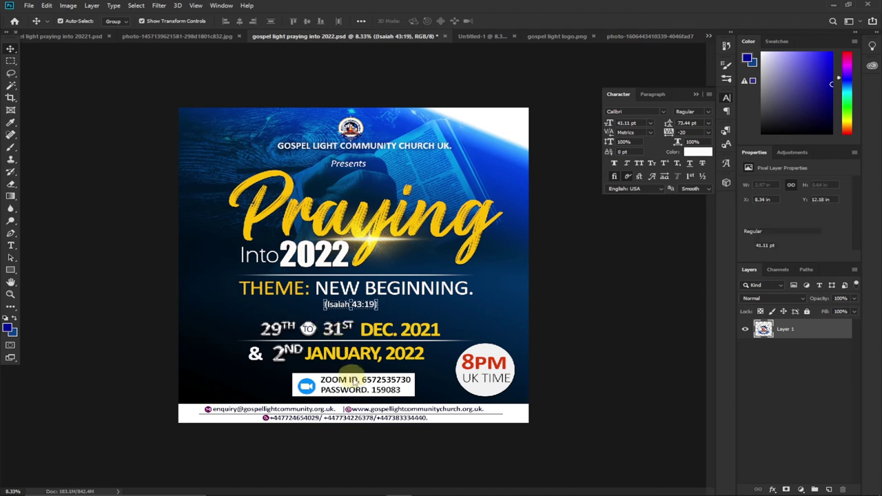
left_click(355, 389)
left_click_drag(362, 381, 341, 383)
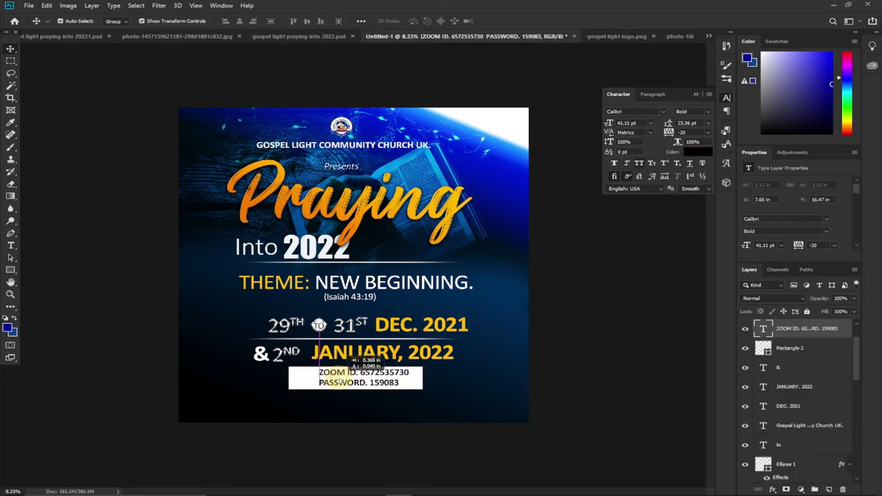
- Narrow the white rectangle to about 2740 px wide by its right edge and shift the Zoom details text slightly left inside it
left_click(417, 379)
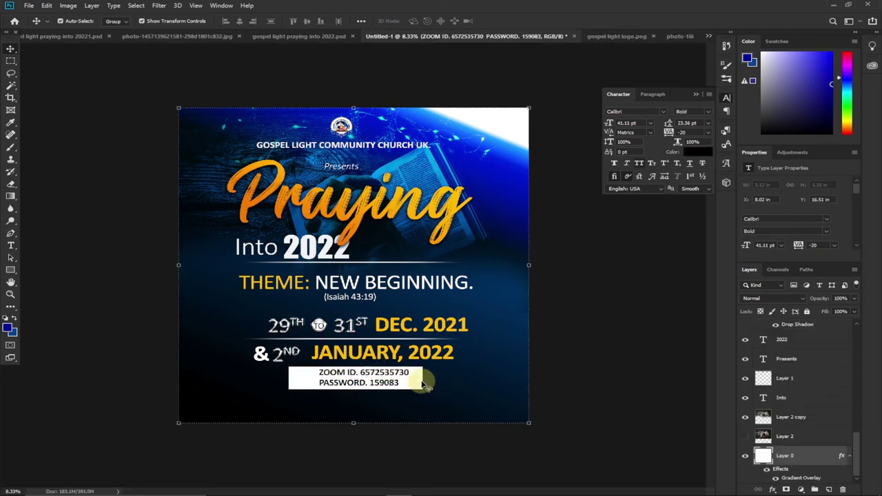
key("ctrl+t")
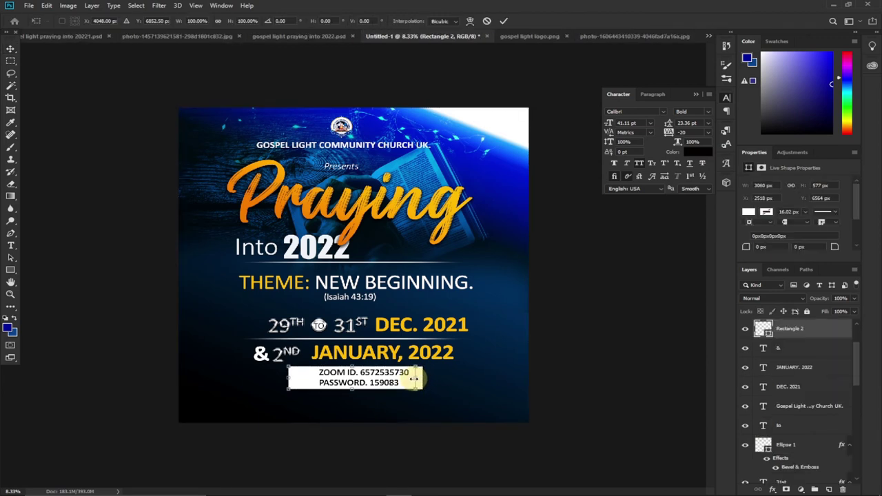
left_click(505, 22)
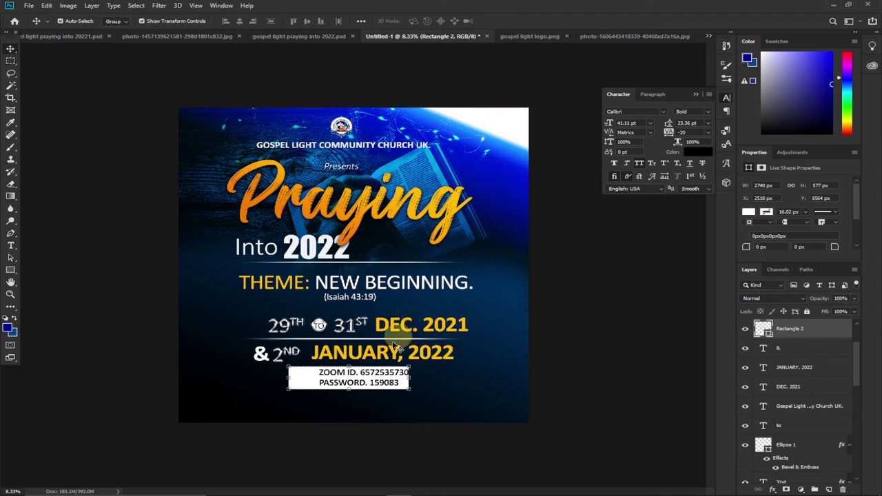
left_click(362, 378)
left_click_drag(362, 378, 359, 378)
- Check the Zoom icon in the finished flyer and open zoom.png from the Gospel light files folder as its own document
left_click_drag(324, 55, 312, 376)
mouse_move(268, 488)
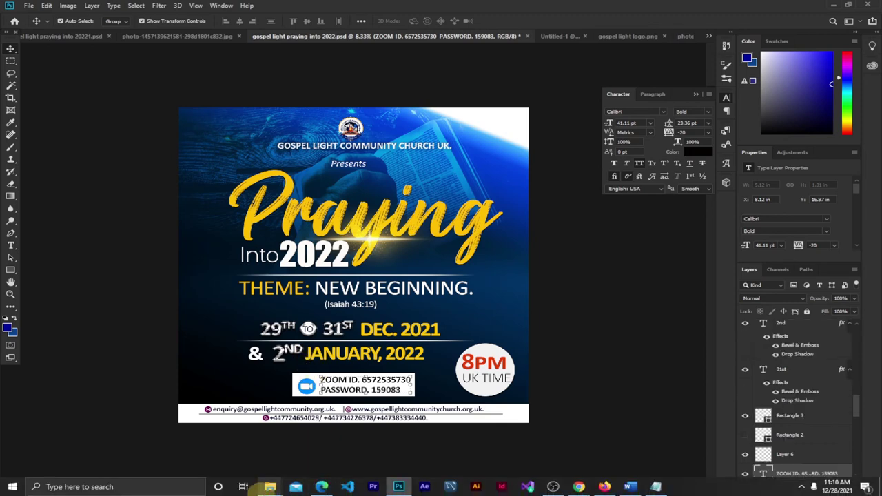
left_click(303, 439)
left_click(517, 331)
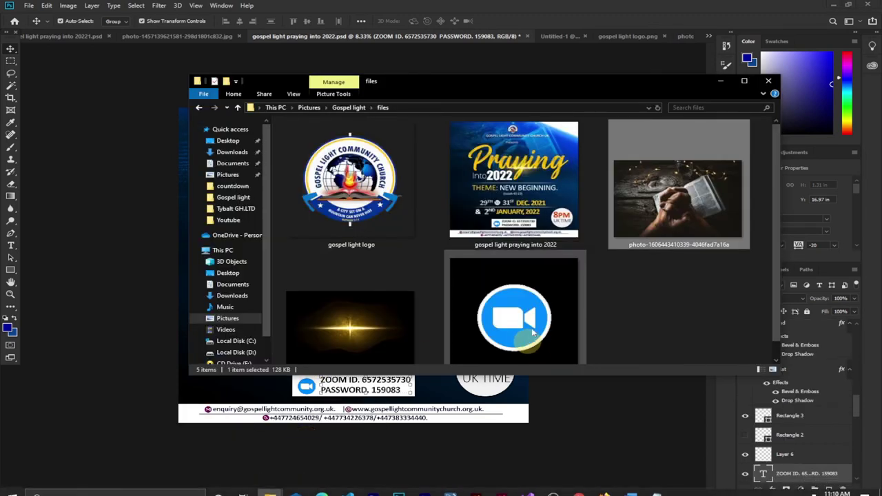
left_click(517, 331)
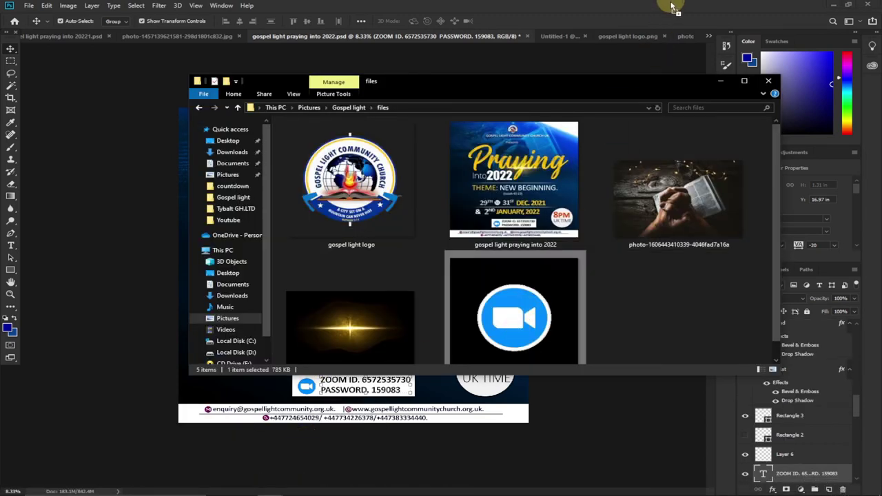
left_click(662, 24)
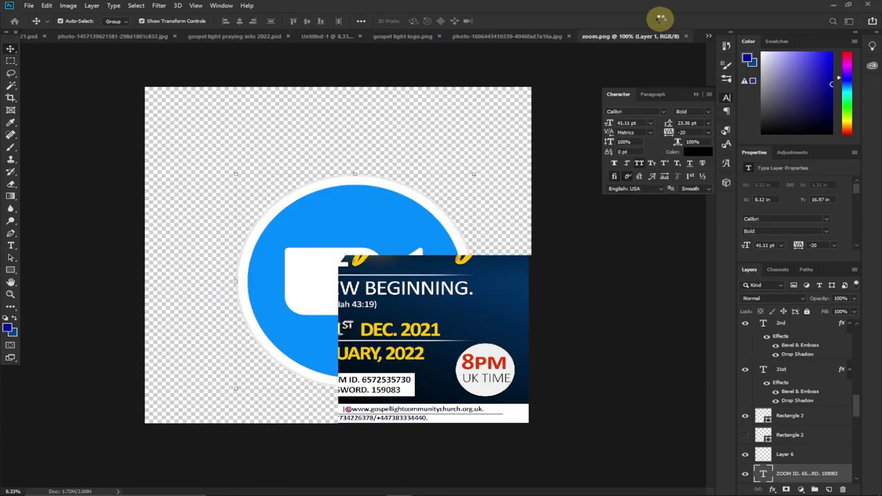
- Close gospel light logo.png and the praying-hands photo, and place the Zoom logo about 1.14 in wide beside the Zoom details in Untitled-1's white box
left_click(494, 38)
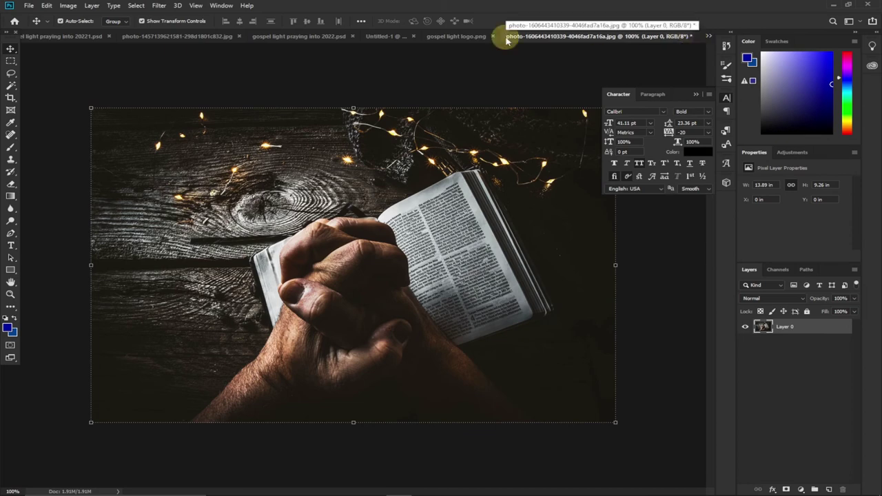
left_click(473, 36)
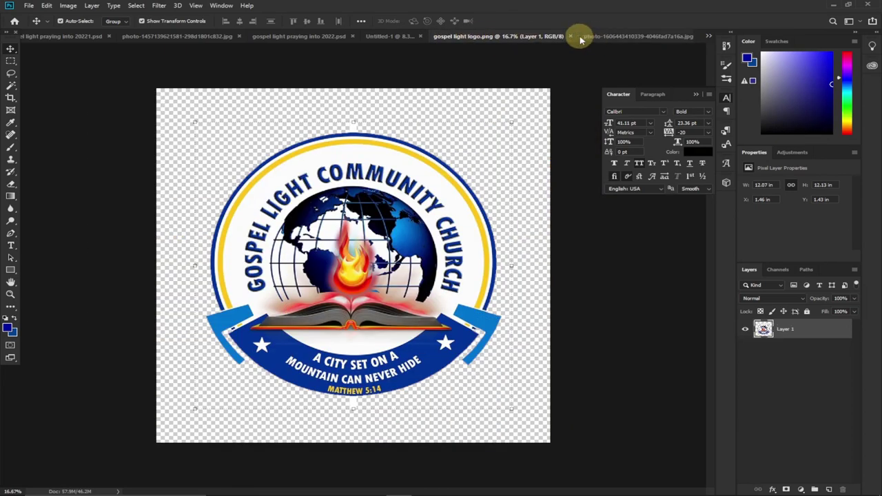
left_click(574, 38)
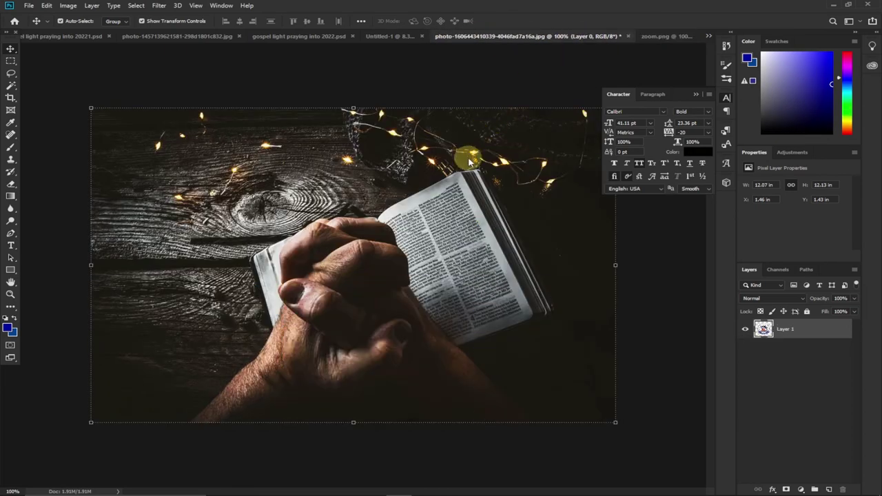
left_click(629, 38)
left_click(439, 192)
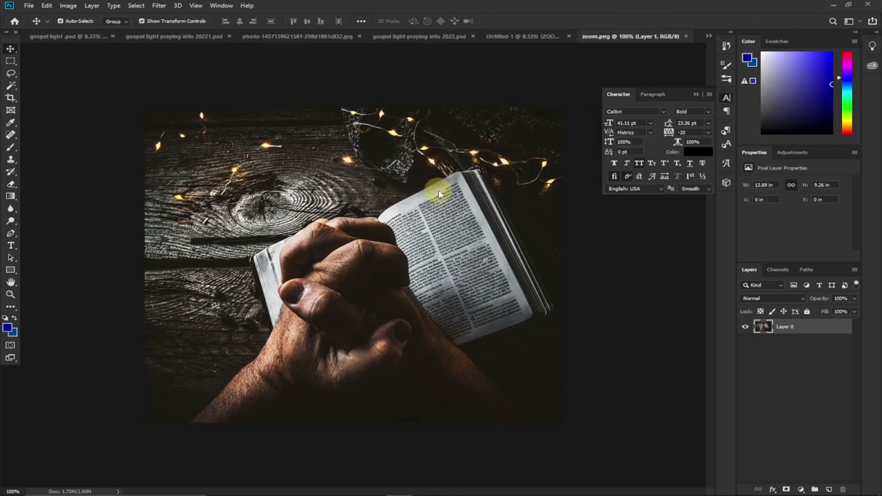
left_click_drag(387, 232, 302, 376)
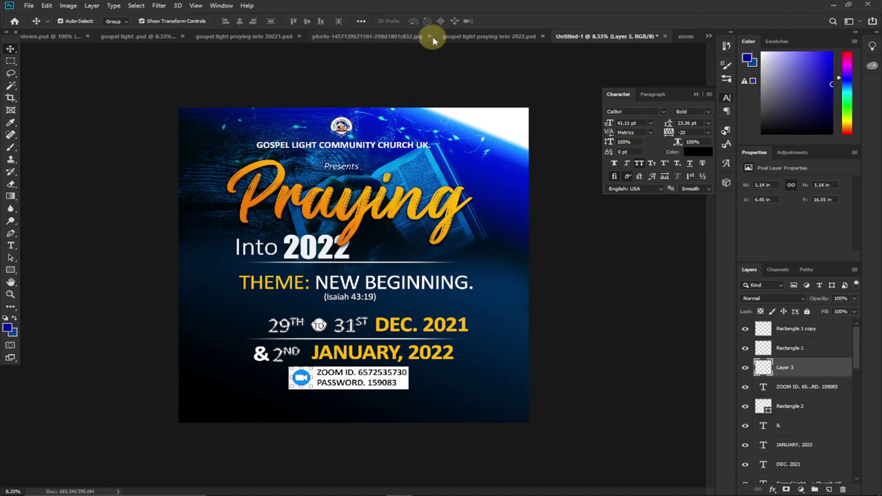
- Check the 8PM badge in the finished flyer and draw a circle about 1247 px across near the lower-right corner of the Untitled-1 design
left_click(387, 39)
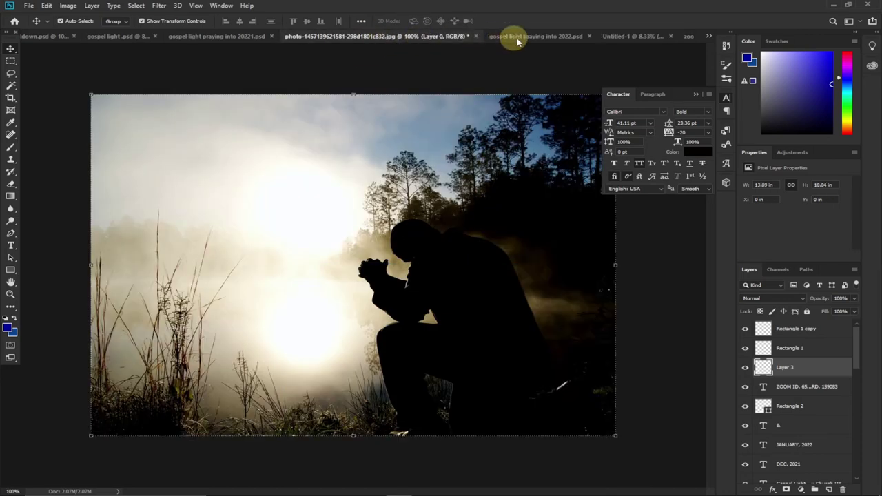
left_click(529, 35)
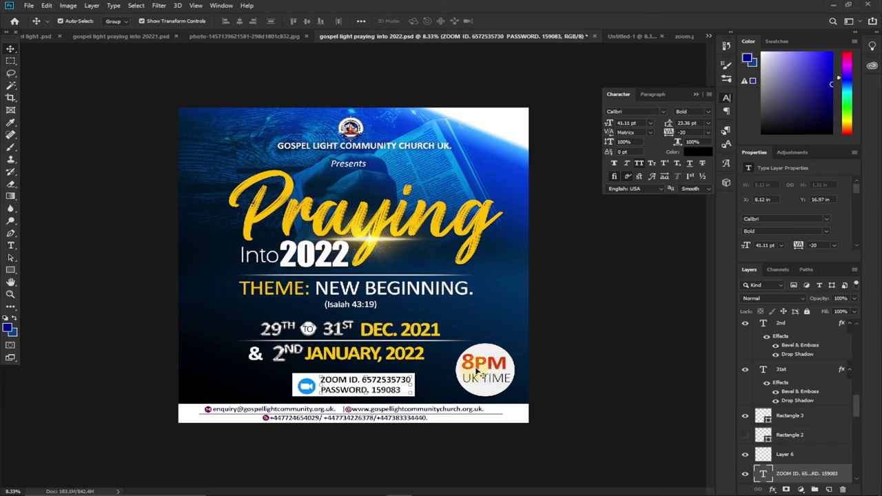
left_click(622, 36)
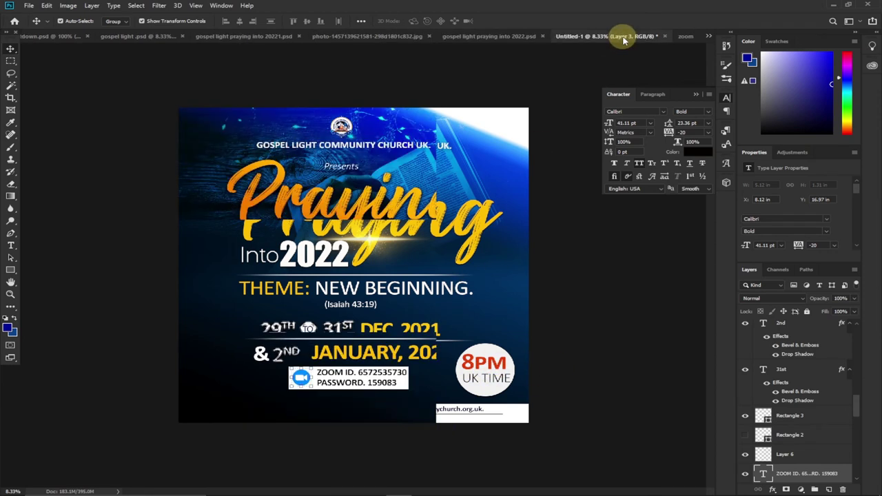
left_click_drag(10, 272, 47, 292)
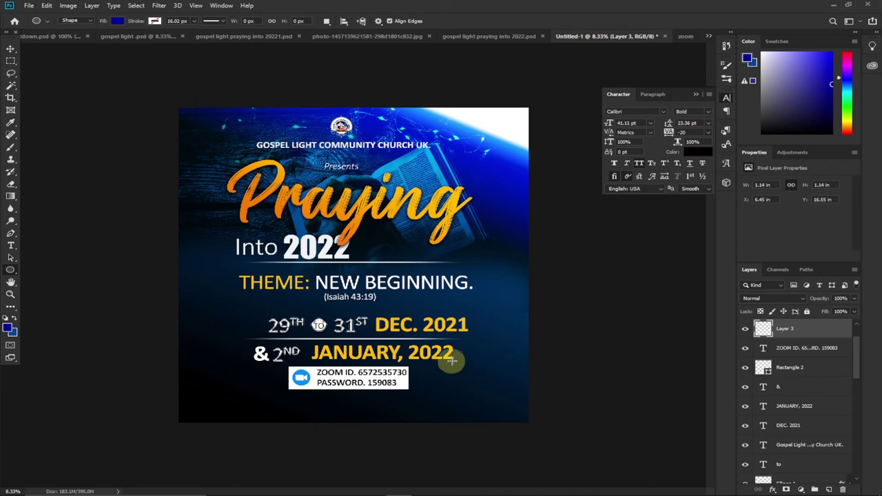
left_click_drag(447, 357, 524, 402)
key("ctrl+z")
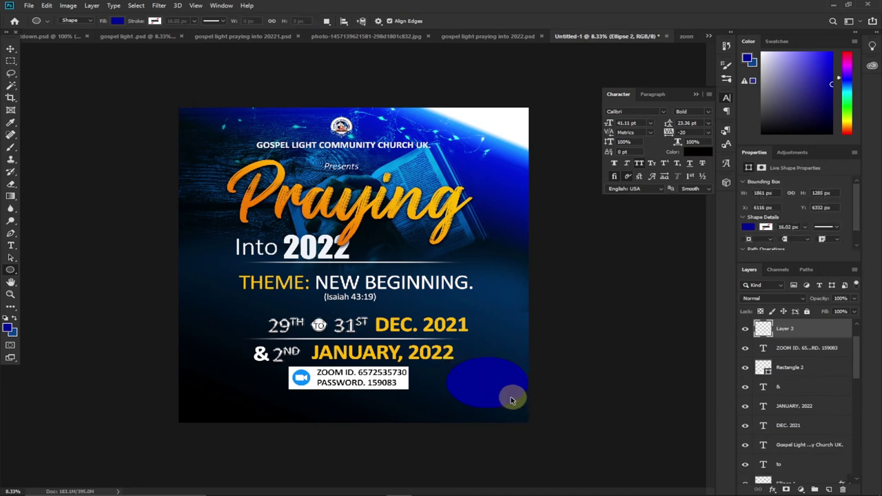
left_click_drag(459, 359, 521, 407)
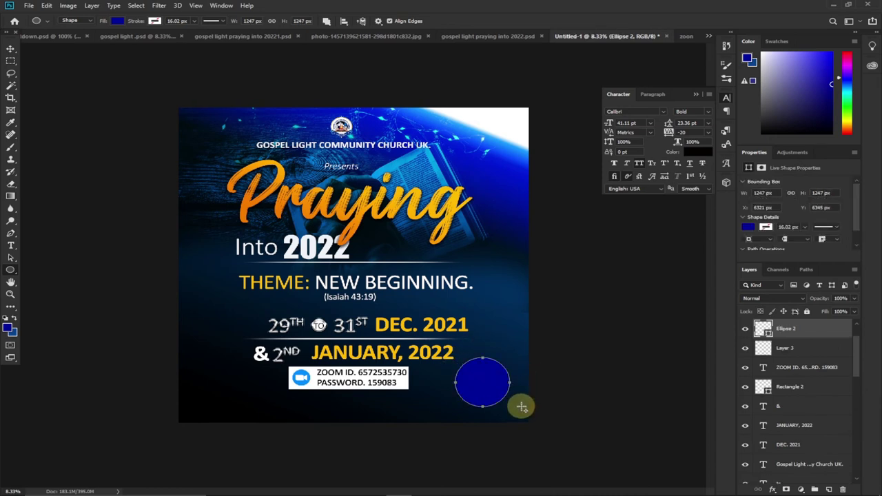
- Fill the badge circle with white and move it slightly up and right to about X 6387 px, Y 6171 px
left_click(117, 21)
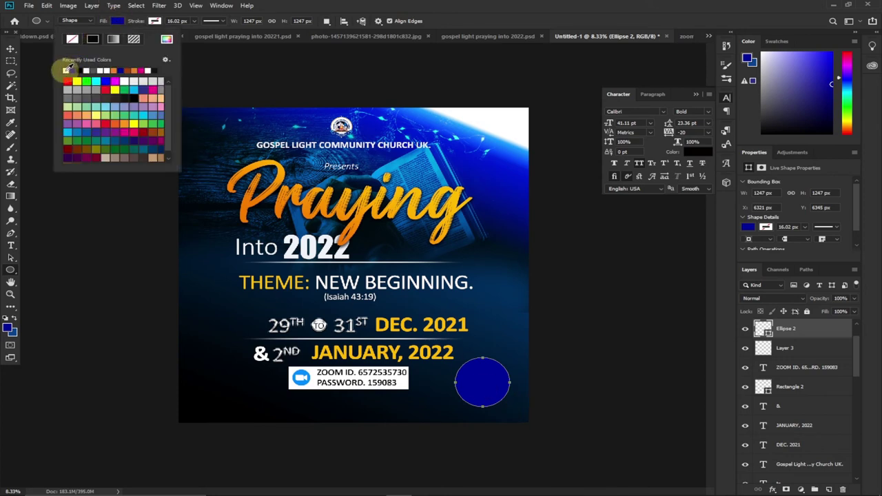
left_click(67, 70)
left_click(10, 48)
left_click(472, 379)
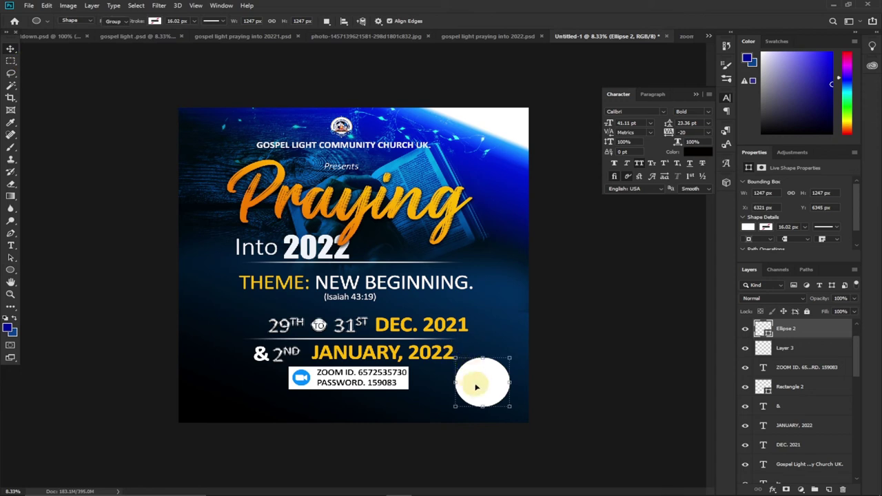
left_click_drag(479, 387, 482, 378)
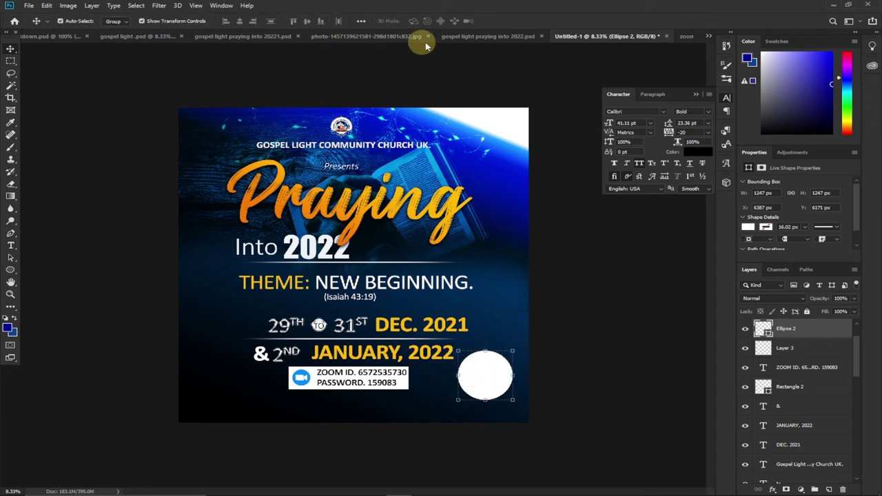
- Close the photo of the kneeling man without saving its changes
left_click(379, 35)
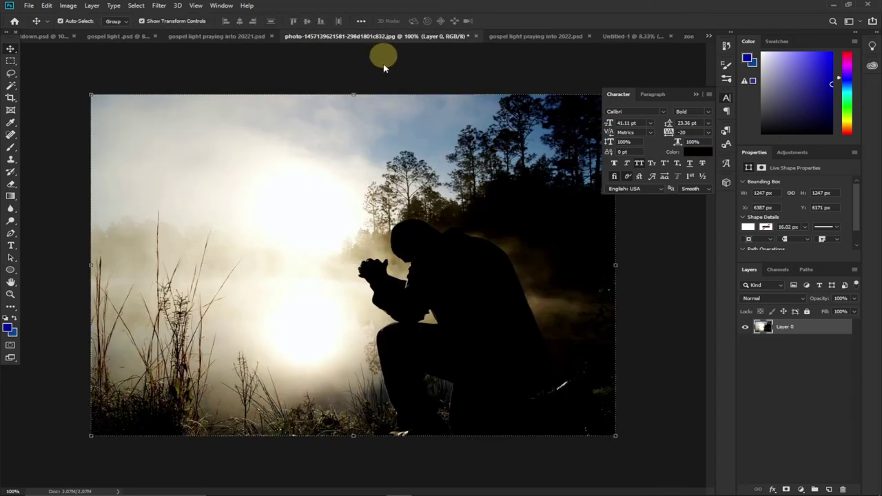
left_click(477, 37)
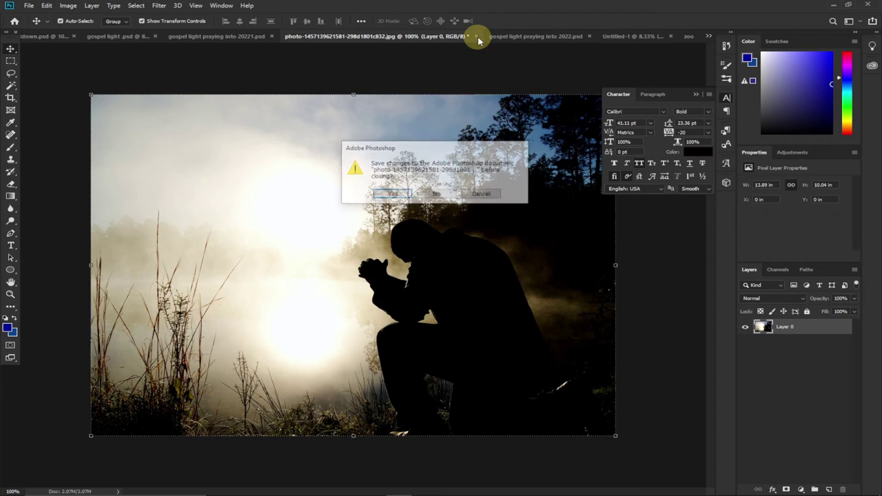
left_click(440, 194)
- Copy the red 8PM text and the UK TIME text from the finished flyer into the white circle of Untitled-1
left_click(393, 36)
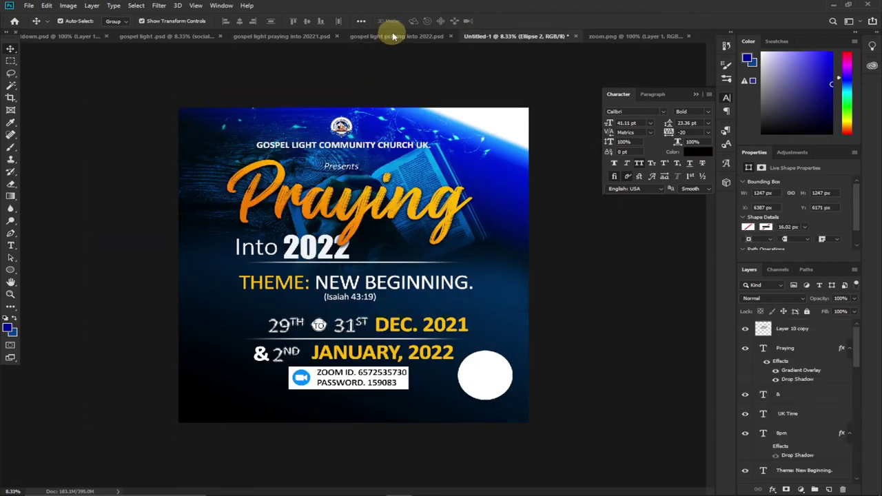
mouse_move(487, 360)
left_mouse_down()
mouse_move(533, 178)
mouse_move(541, 53)
mouse_move(555, 35)
mouse_move(483, 373)
left_mouse_up()
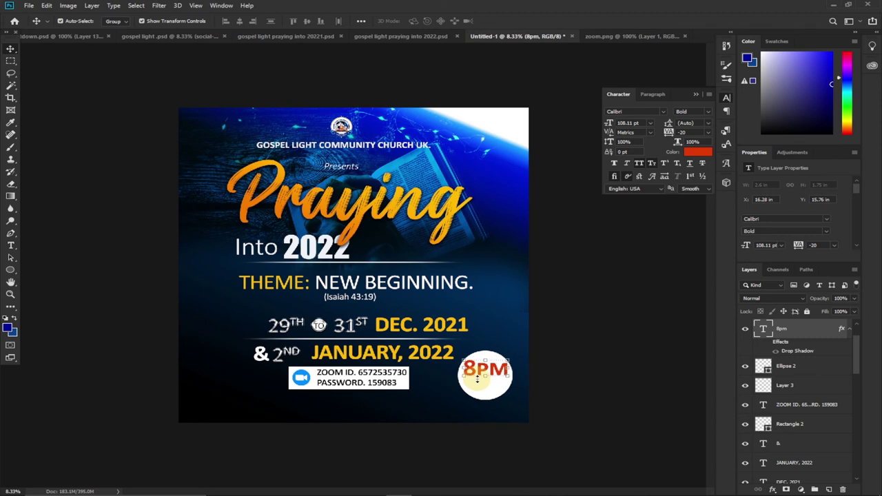
left_click(404, 38)
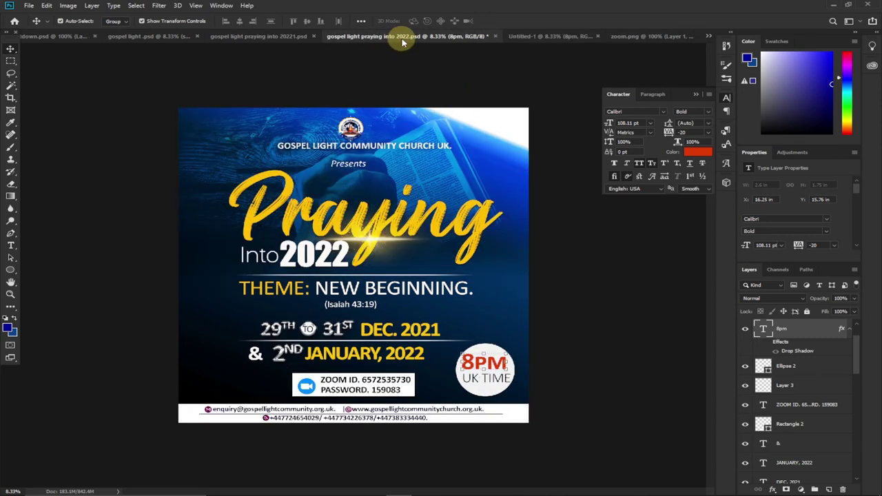
left_click(498, 374)
left_click_drag(514, 326, 491, 388)
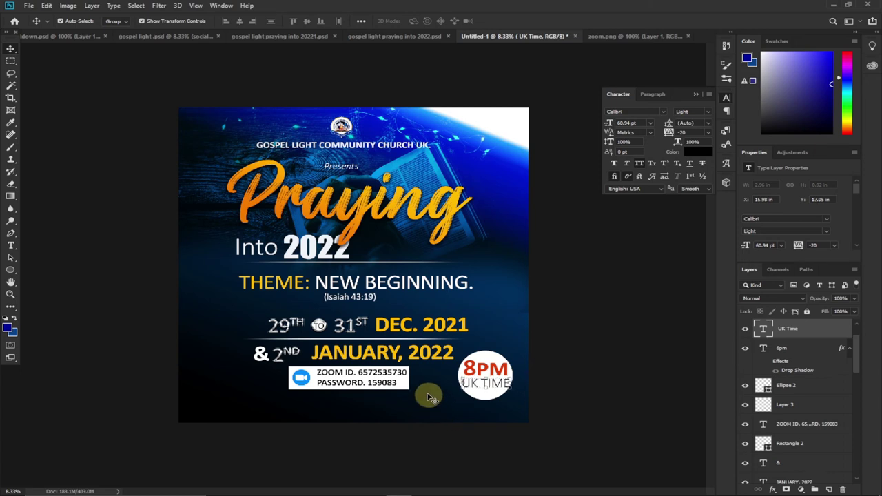
- Check the footer of the finished flyer and draw a white rectangle about 8804 × 840 px across the bottom edge of Untitled-1
left_click(405, 37)
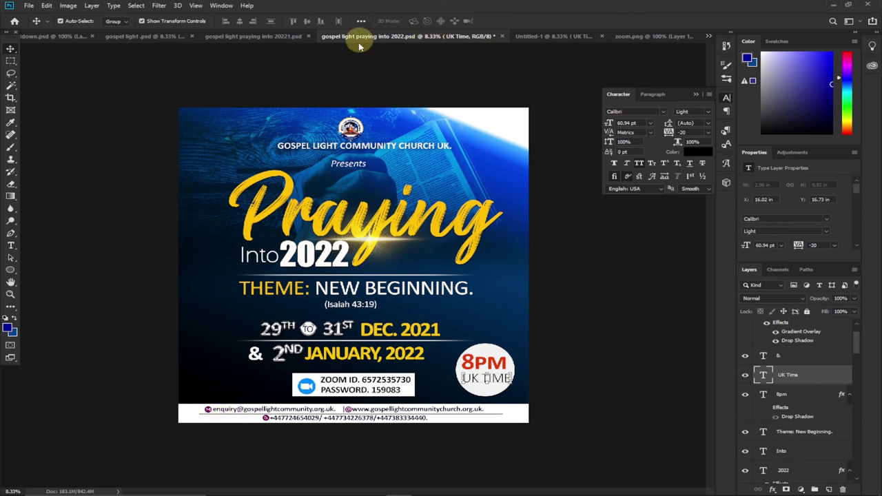
left_click(556, 36)
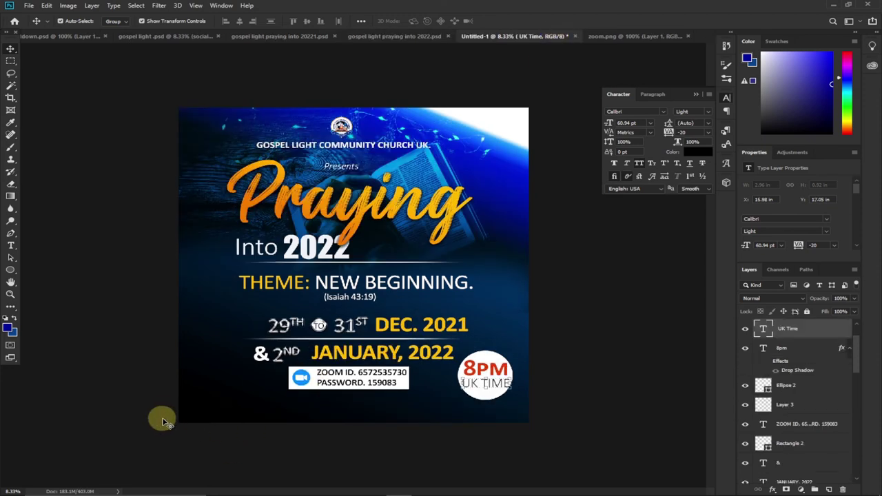
left_click(11, 272)
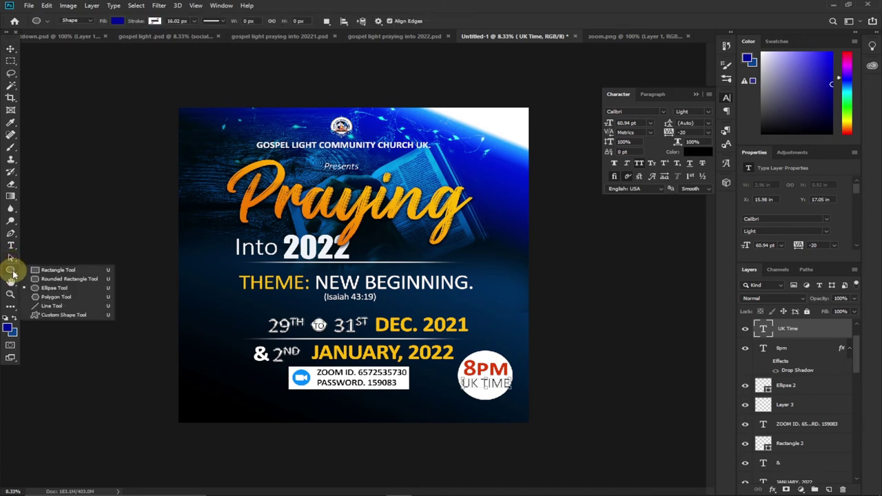
left_click(58, 272)
left_click_drag(173, 405, 555, 437)
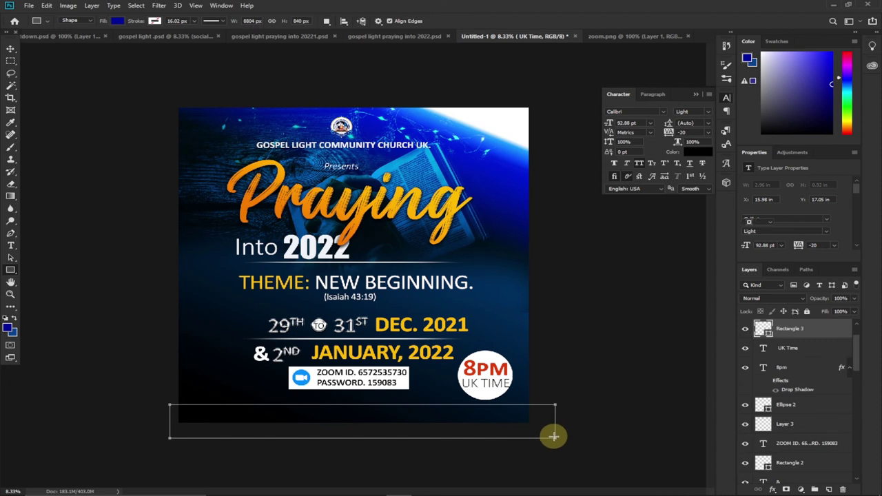
left_click(116, 21)
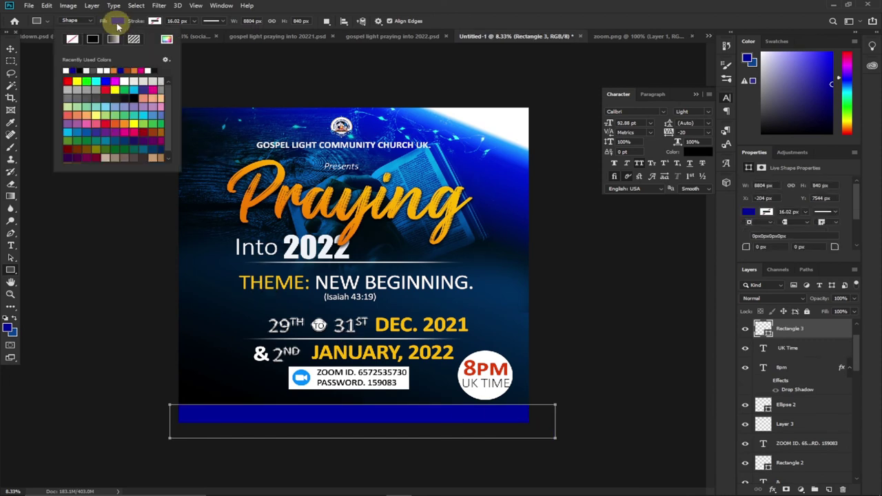
left_click(67, 69)
left_click(10, 49)
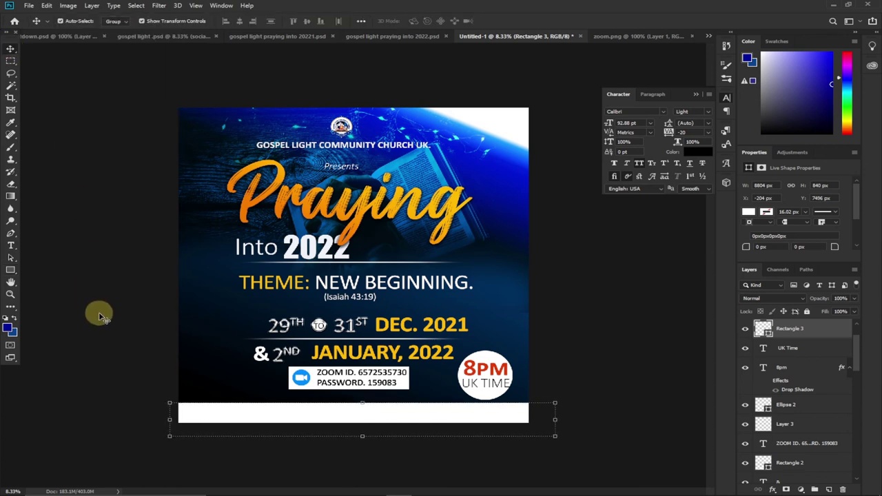
- Copy the e-mail and website line and the phone numbers line from the finished flyer onto Untitled-1's white footer strip
left_click(360, 38)
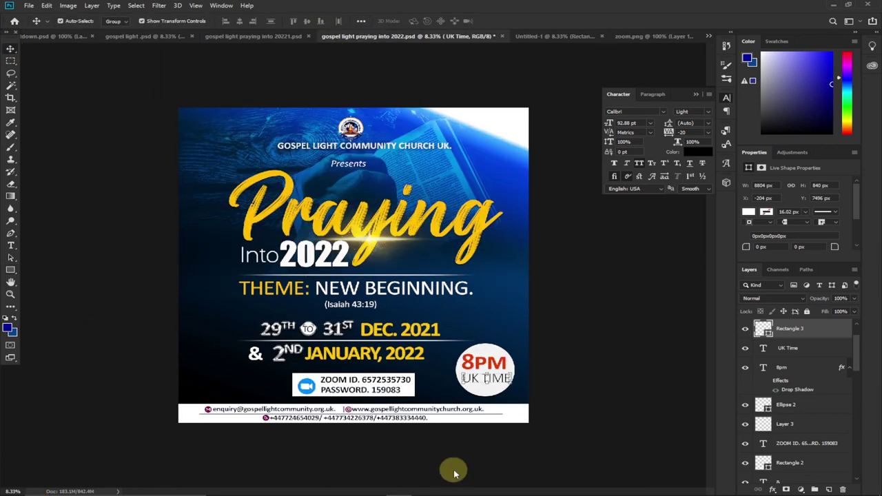
left_click_drag(279, 412, 316, 411)
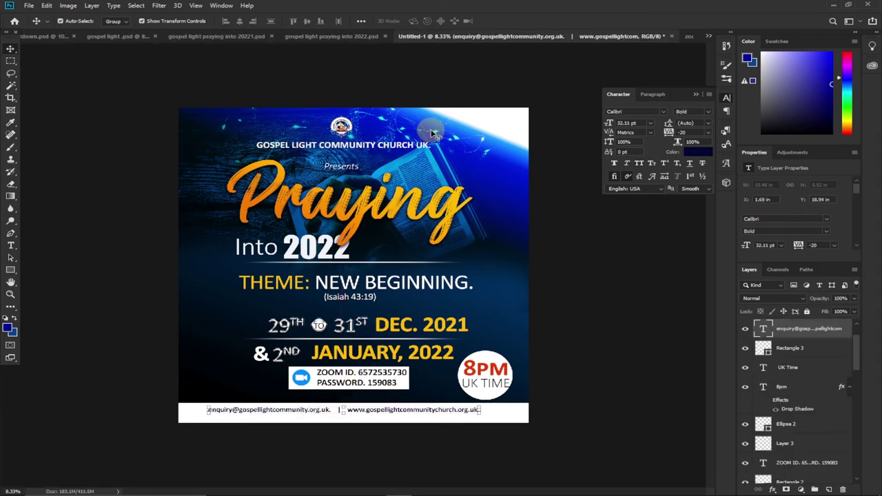
left_click_drag(359, 40, 329, 418)
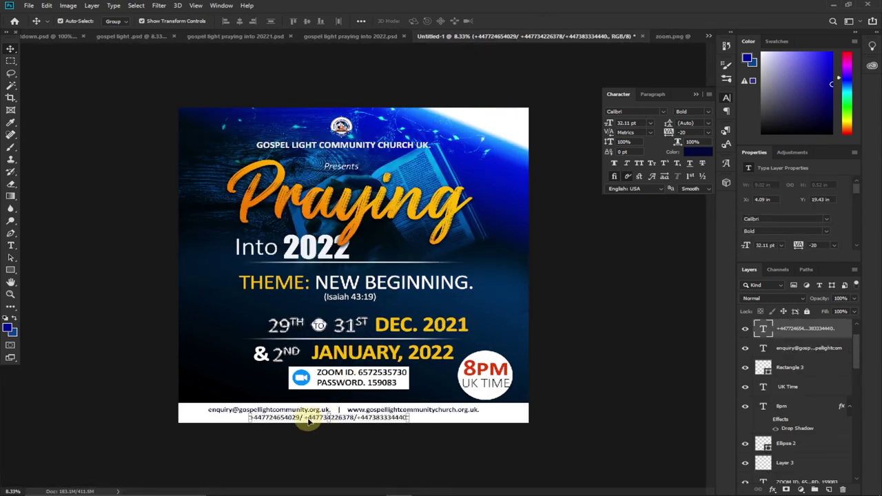
- Shift the phone numbers line right and slightly up in the footer to about X 4.42 in, Y 19.37 in
left_click_drag(310, 418, 308, 421)
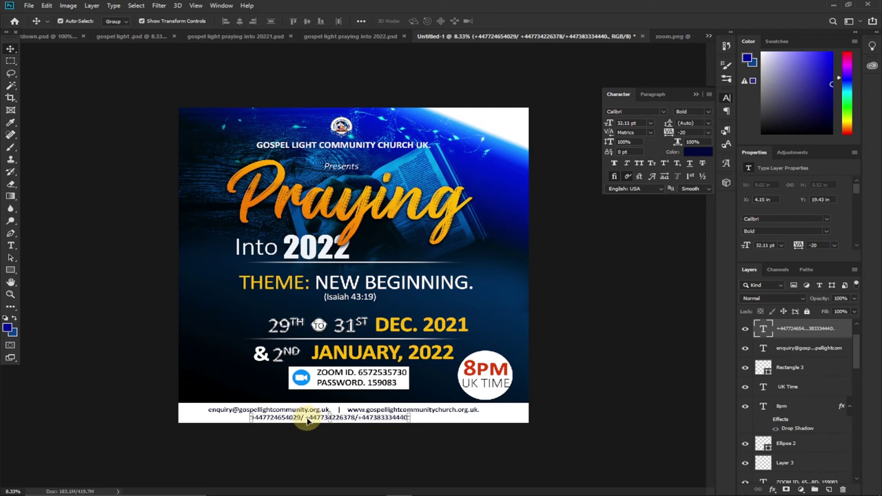
key("shift+Right")
key("shift+Right")
key("shift+Right")
key("shift+Right")
key("shift+Right")
key("shift+Right")
key("shift+Right")
key("shift+Right")
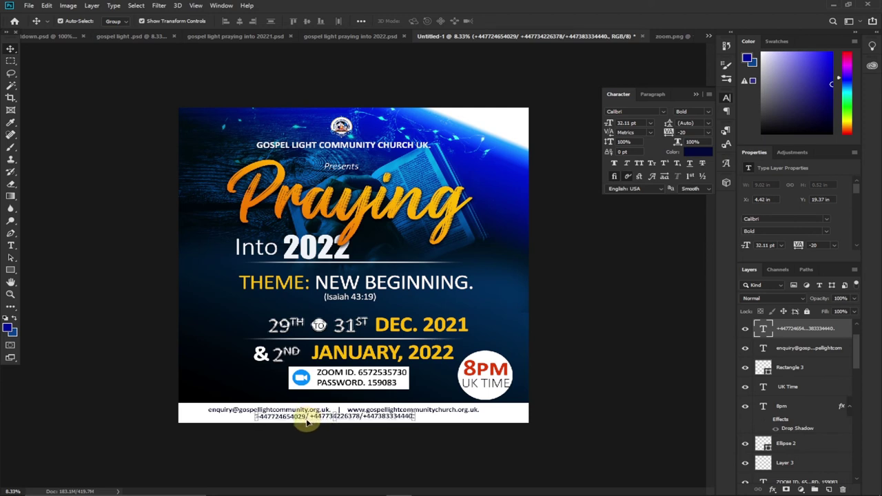
- Nudge the e-mail and website line up in the footer to about Y 18.79 in and deselect it
left_click(234, 413)
key("shift+Up")
key("shift+Up")
key("shift+Up")
key("shift+Up")
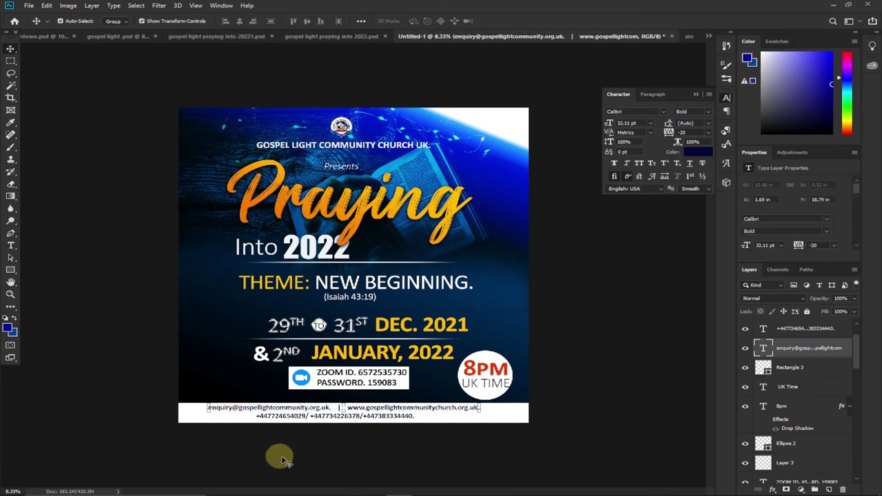
left_click(288, 461)
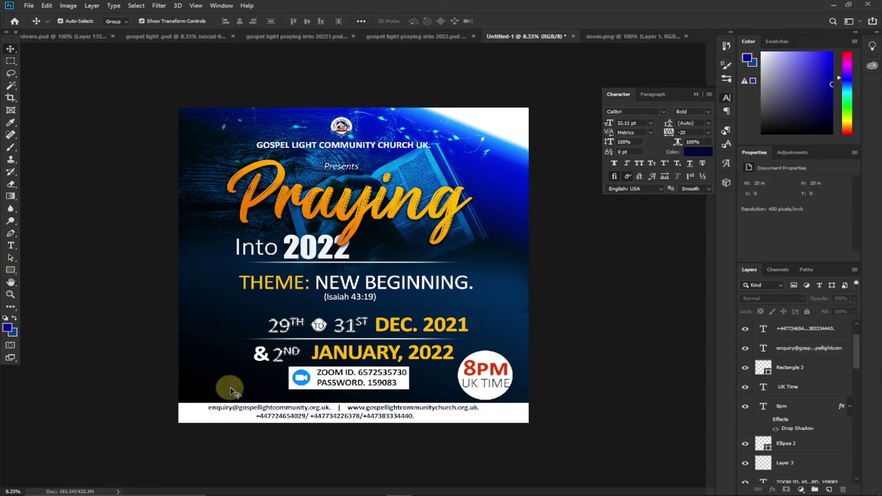
- Draw a thin dark blue rectangle about 7018 × 25 px between the two contact lines and shift the phone numbers slightly right and down
left_click(11, 272)
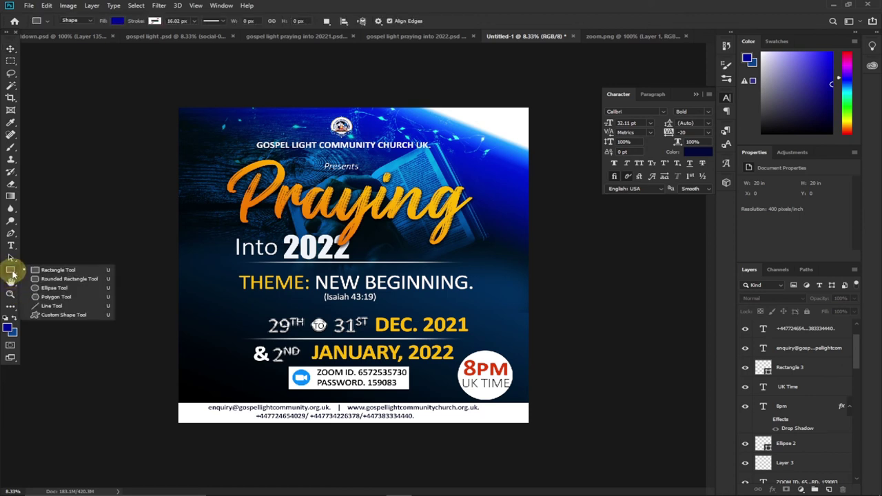
left_click(55, 272)
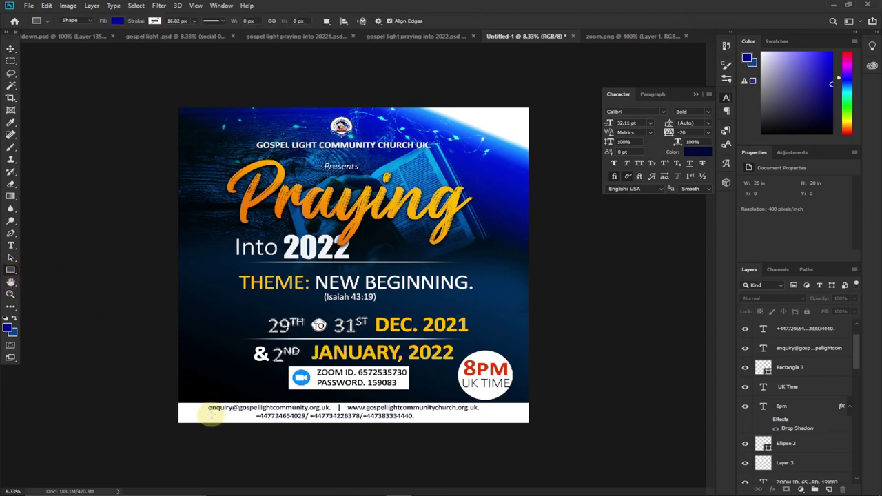
left_click_drag(206, 411, 515, 412)
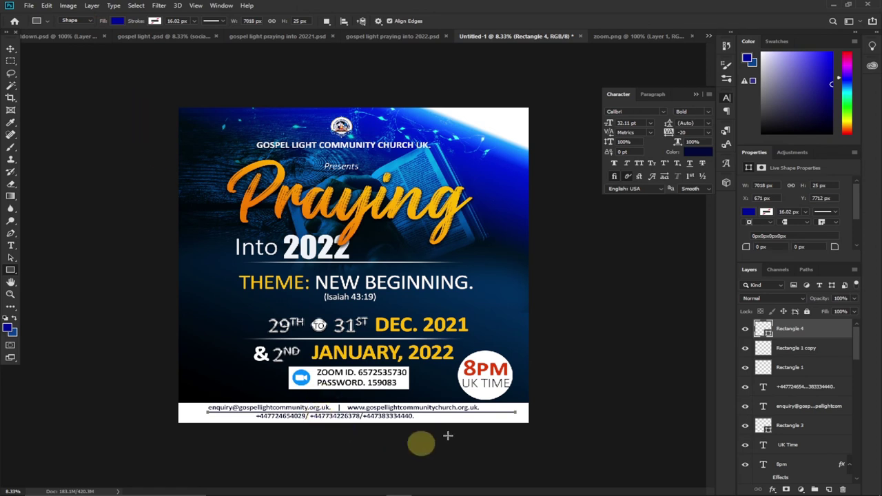
left_click(10, 49)
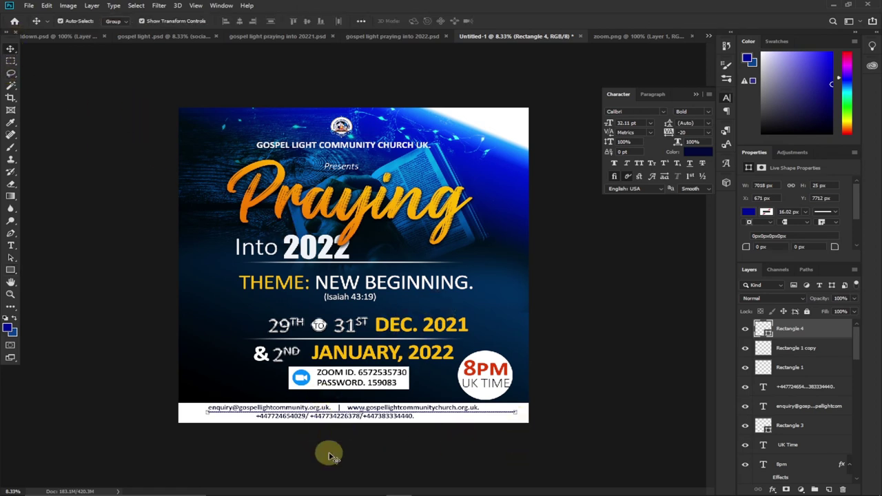
left_click(322, 418)
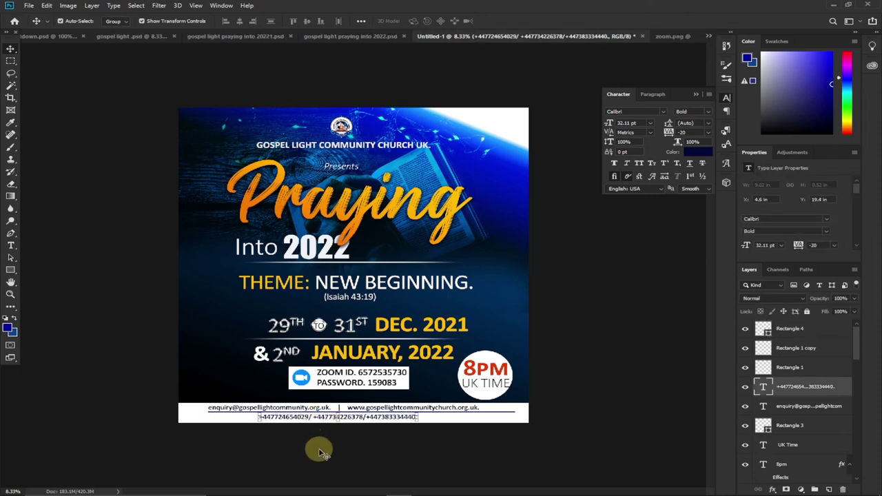
left_click(521, 441)
- Apply a Color Overlay in colour 000001 to the thin footer divider line
left_click(497, 415)
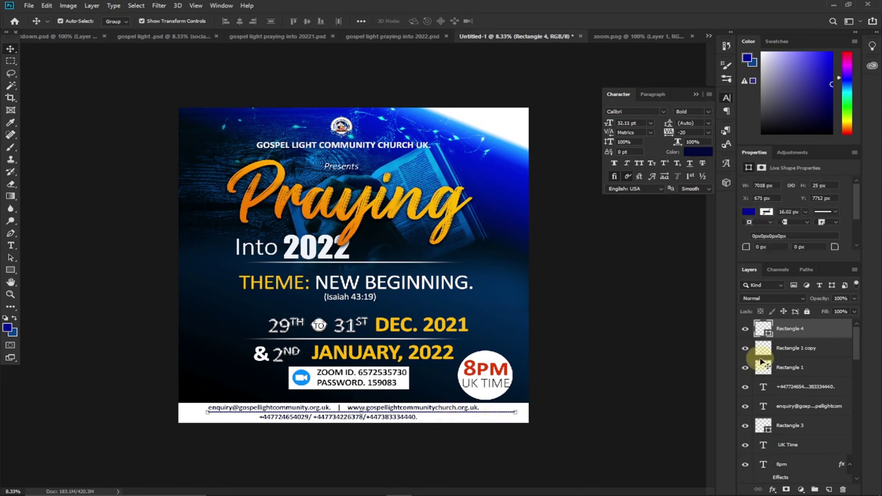
double_click(825, 333)
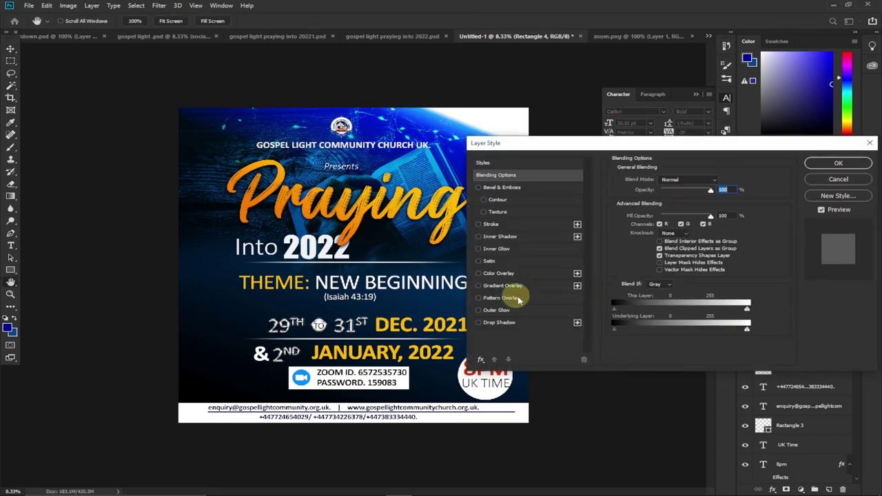
left_click(501, 274)
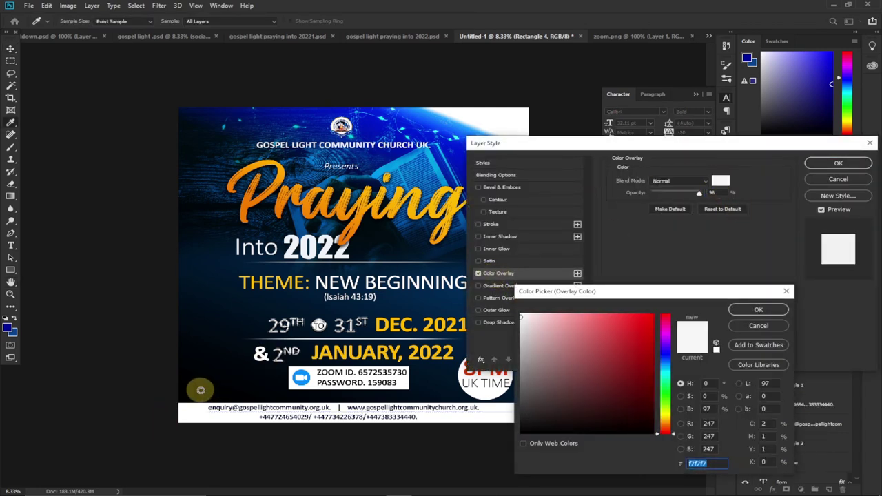
type("000001")
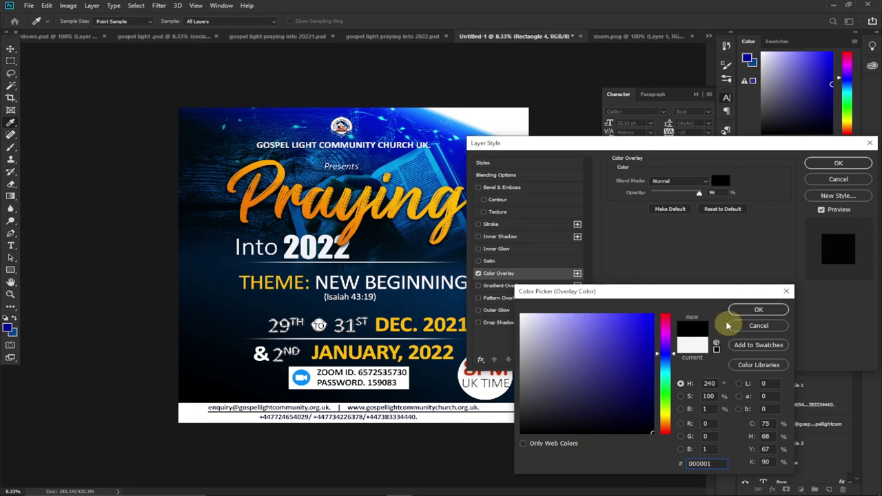
left_click(758, 309)
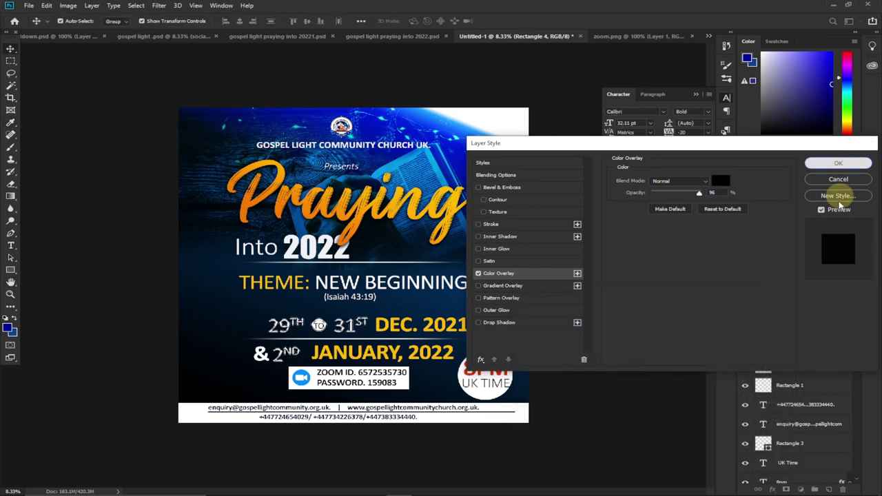
left_click(842, 182)
- Rasterize the thin footer divider line's layer and fade its ends with the Eraser at brush size 2900
right_click(827, 334)
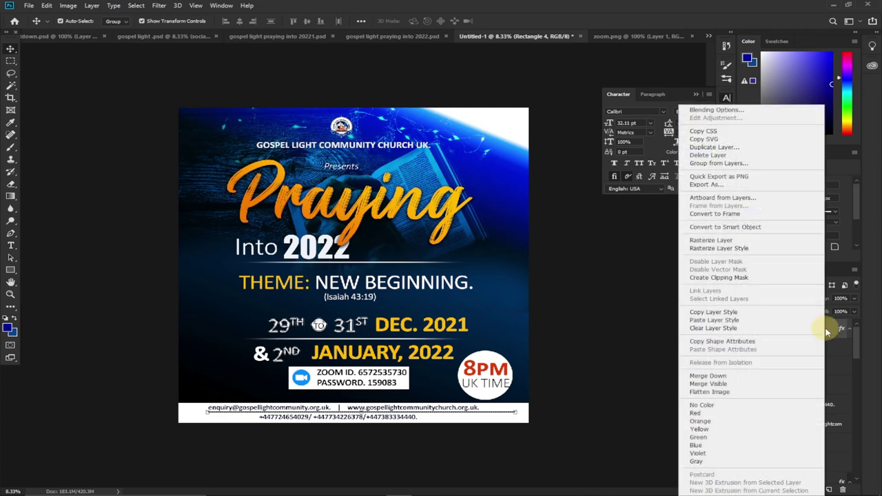
left_click(721, 240)
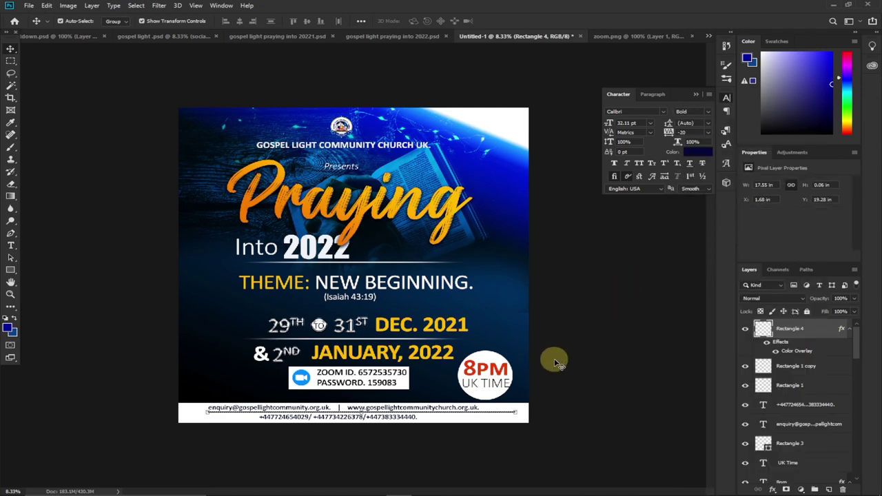
left_click(12, 186)
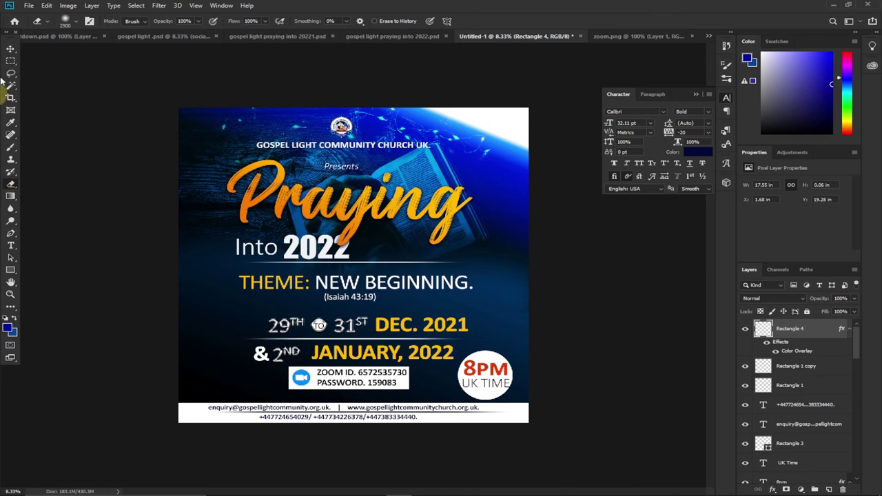
left_click(10, 50)
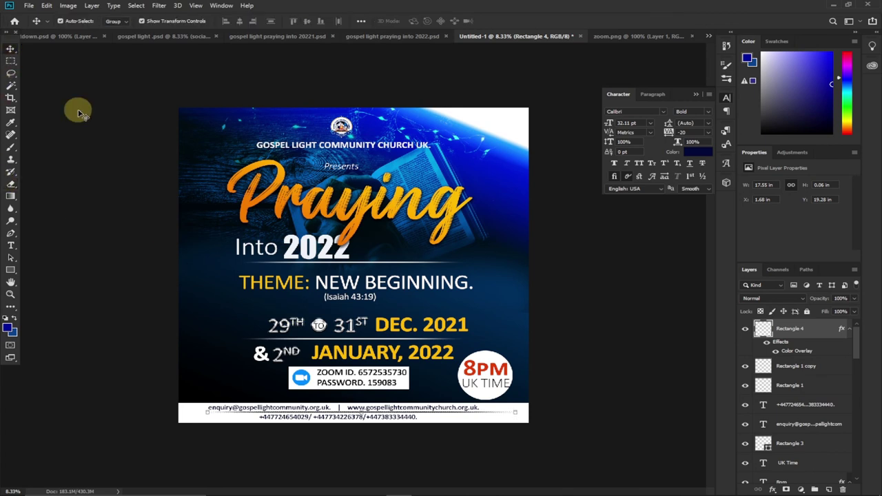
- Check the footer icons in the reference flyer gospel light praying into 2022.psd, and find and open the social icons folder through a system search
left_click(412, 38)
left_click(227, 417)
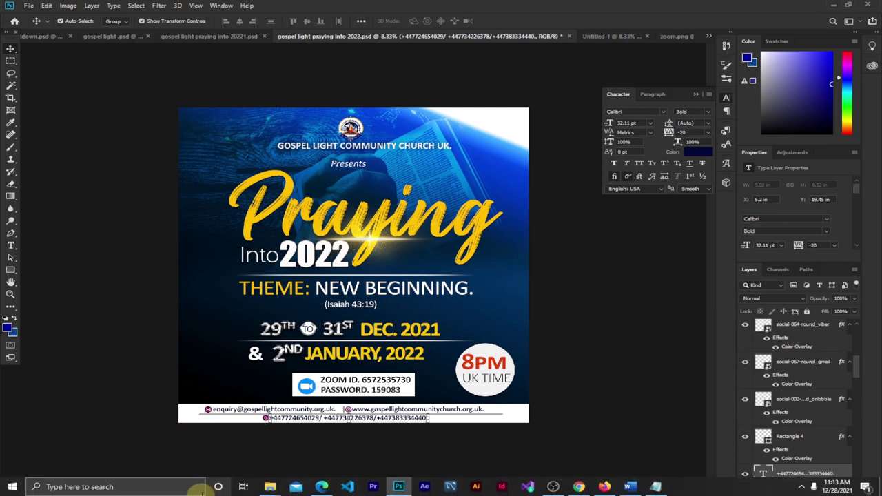
mouse_move(271, 486)
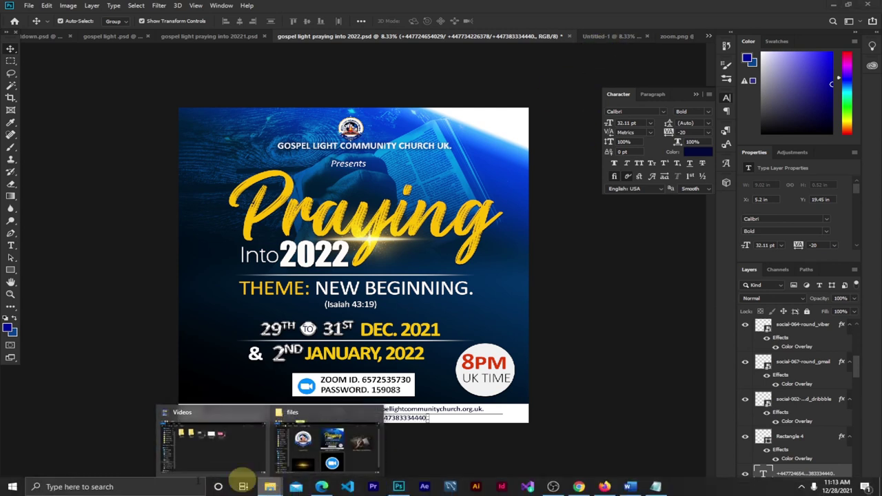
left_click(134, 492)
type("soci")
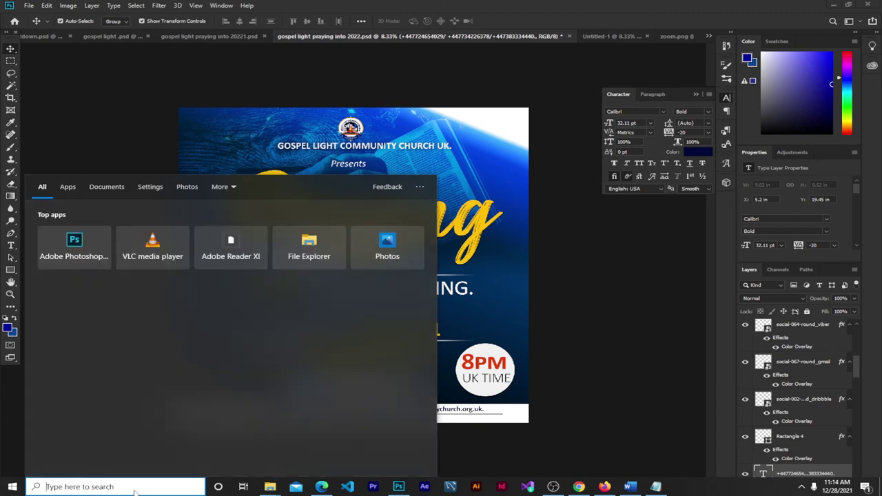
type("social")
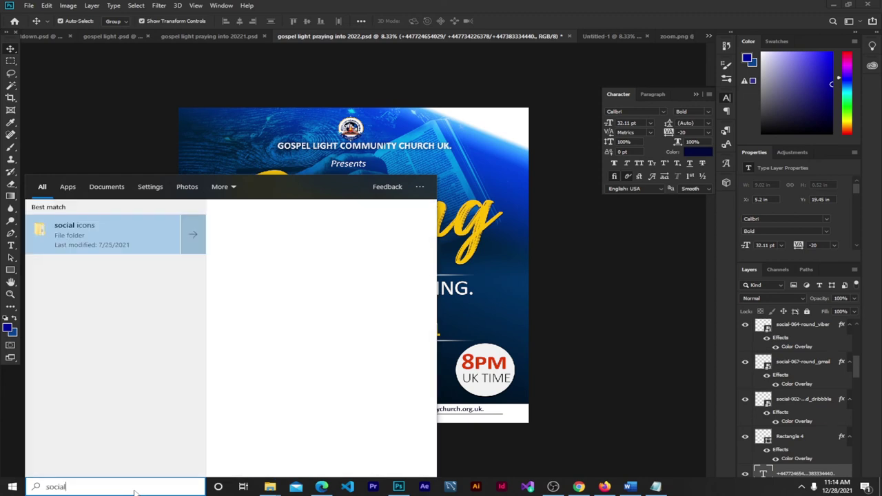
left_click(68, 227)
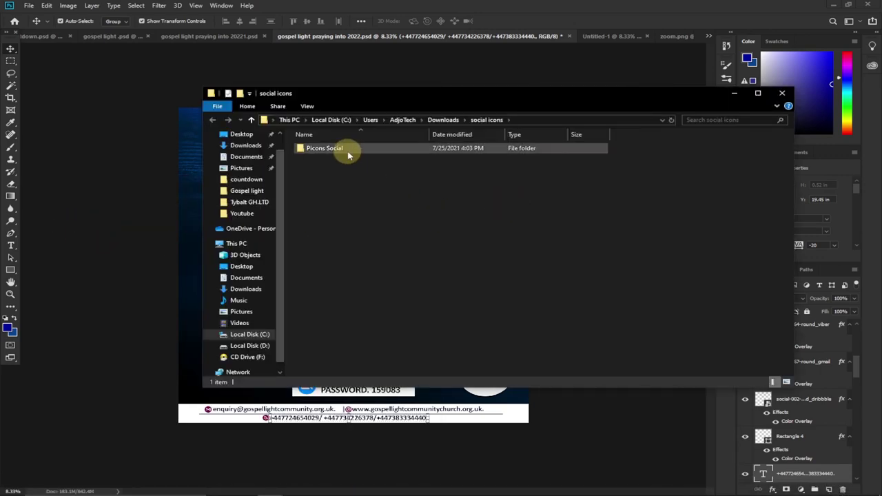
- Browse to the Picons Social PNG 56 folder and open social-002-round_dribbble.png in Photoshop, collapsing the Character settings
double_click(348, 156)
double_click(320, 178)
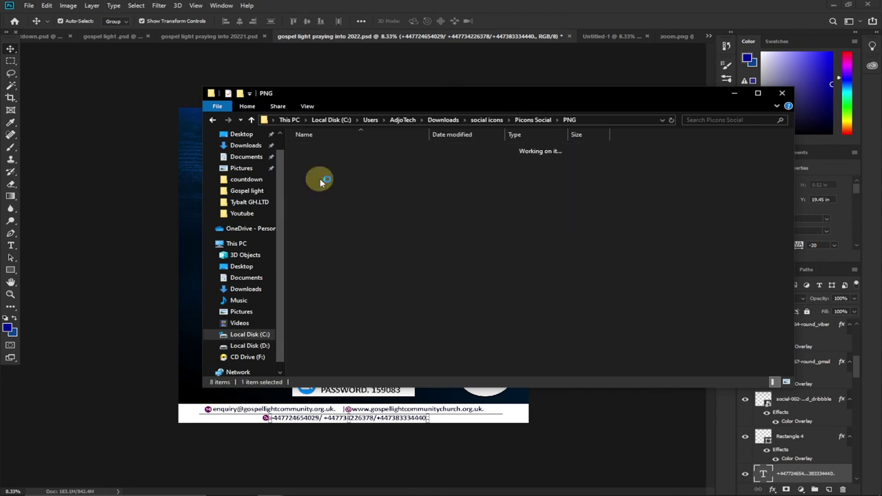
double_click(321, 192)
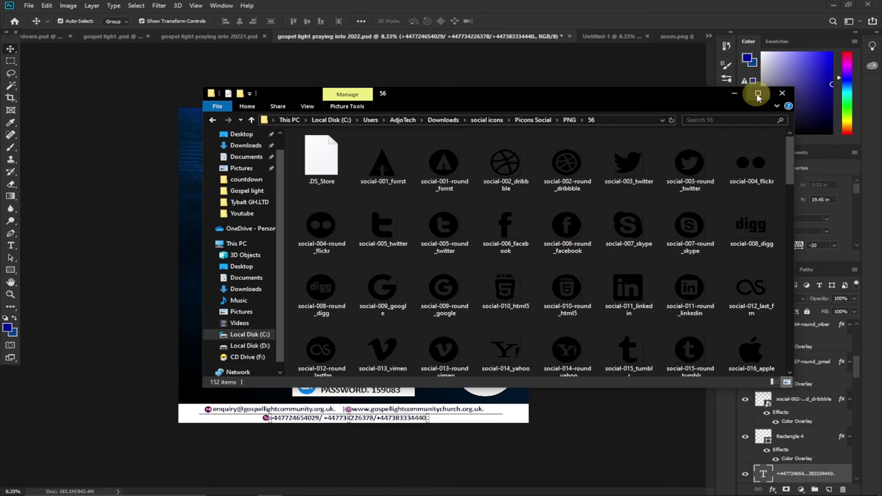
left_click(758, 97)
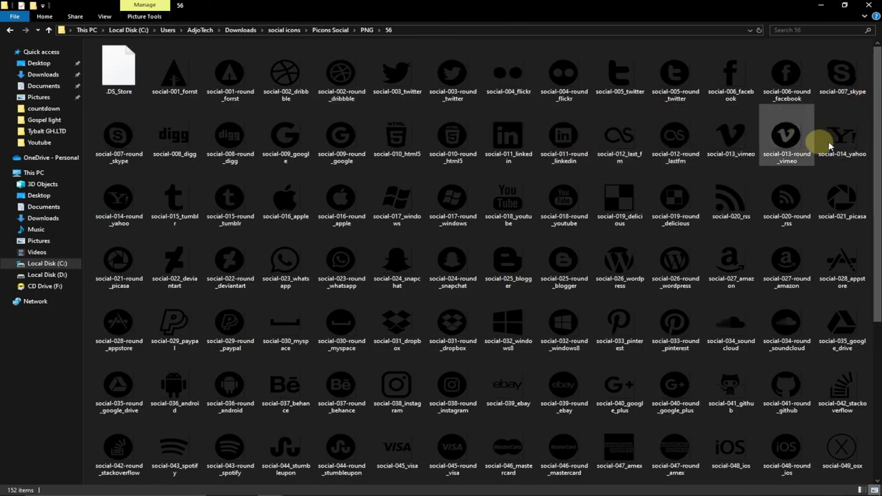
left_click_drag(345, 85, 654, 10)
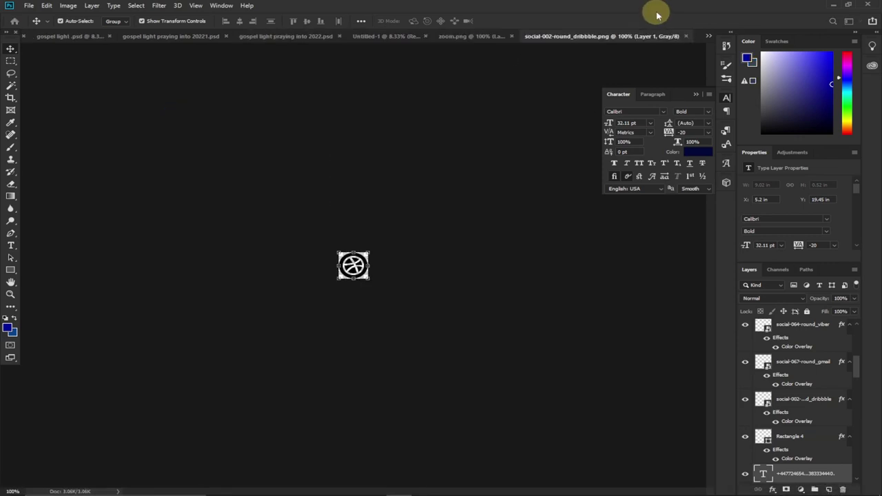
left_click(696, 93)
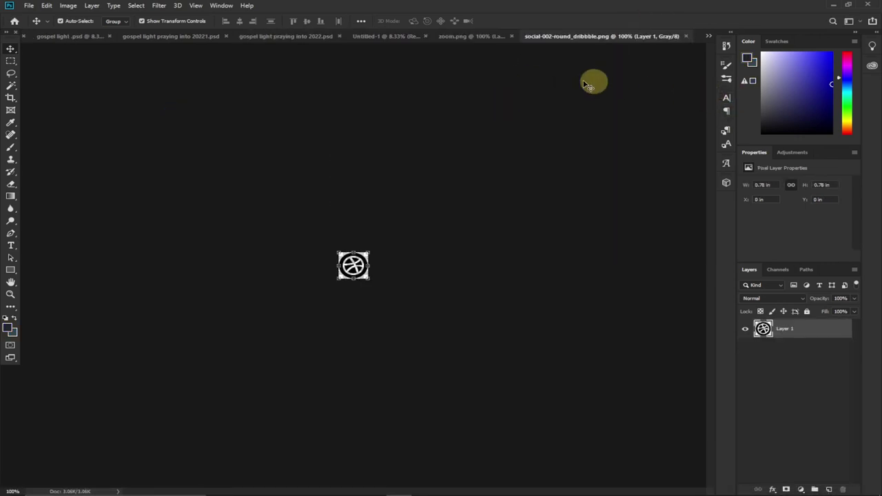
- Close zoom.png and copy the round dribbble icon into the Untitled-1 flyer, just before the website address in the footer
left_click(469, 36)
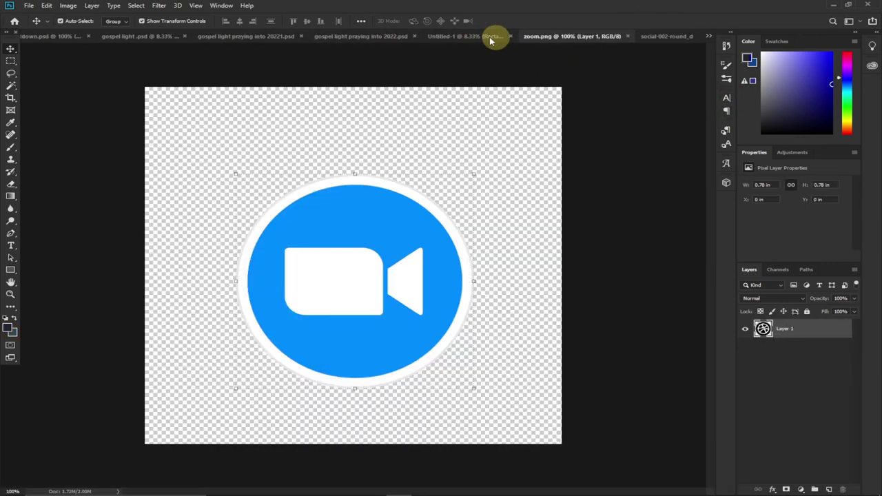
left_click(627, 36)
left_click_drag(353, 264, 445, 40)
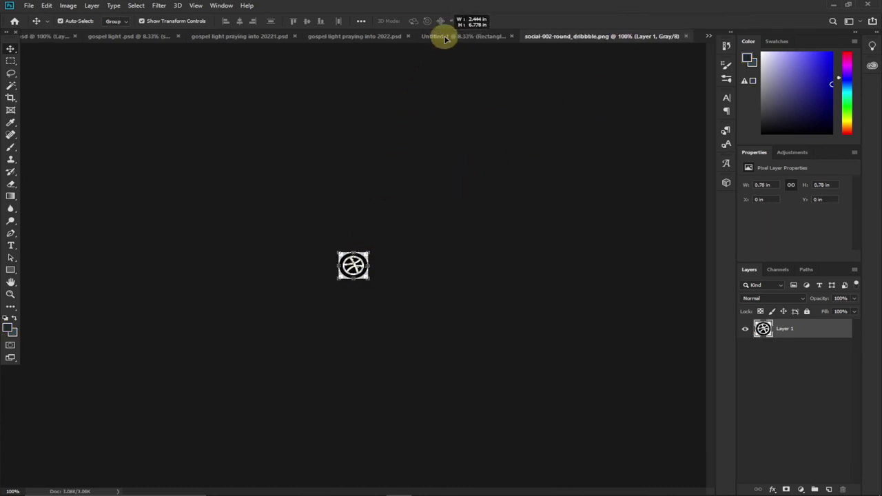
left_click_drag(444, 42, 236, 429)
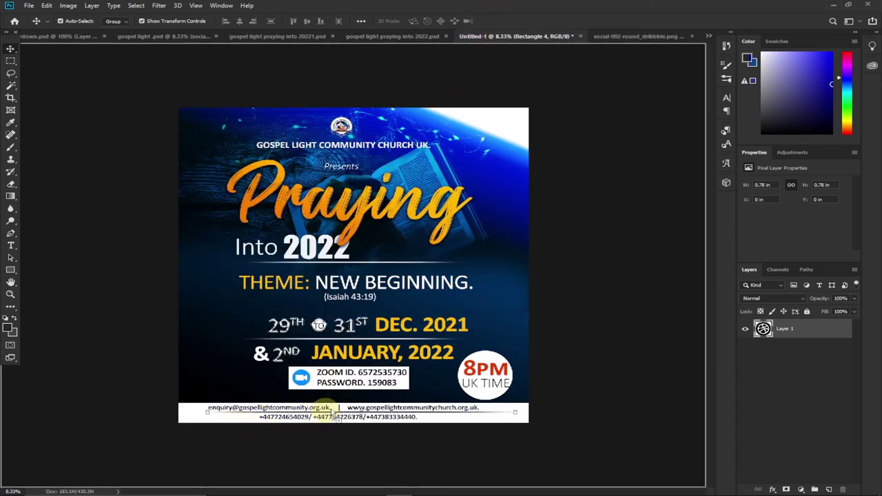
left_click_drag(342, 408, 344, 408)
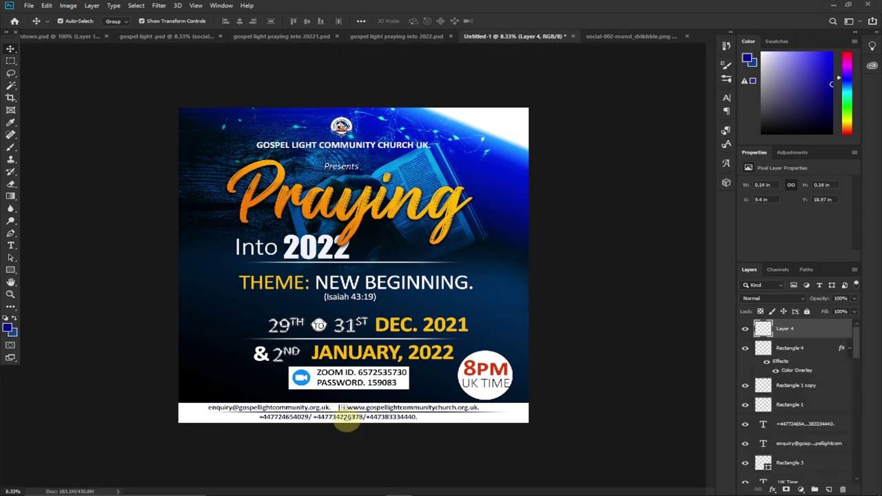
- Scale the dribbble icon to about 260% (0.36 in wide) and position it between the divider bar and the website address
key("ctrl+t")
left_click_drag(352, 412, 351, 412)
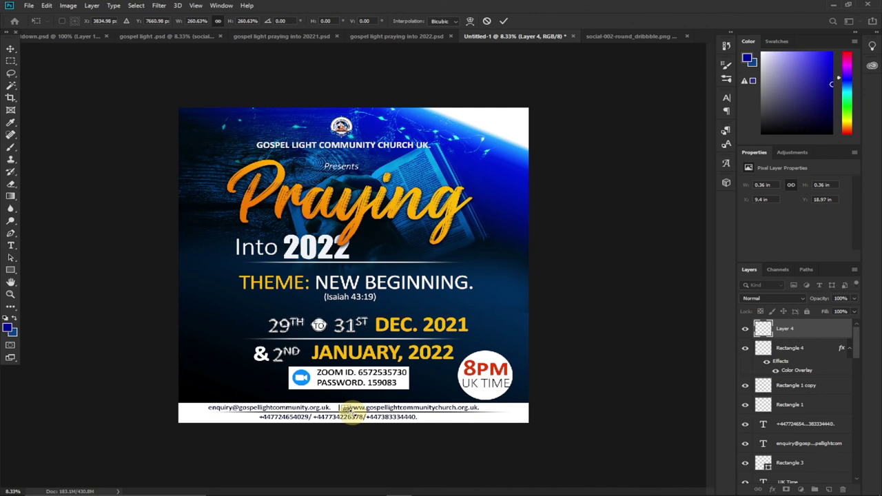
key("Left")
key("Up")
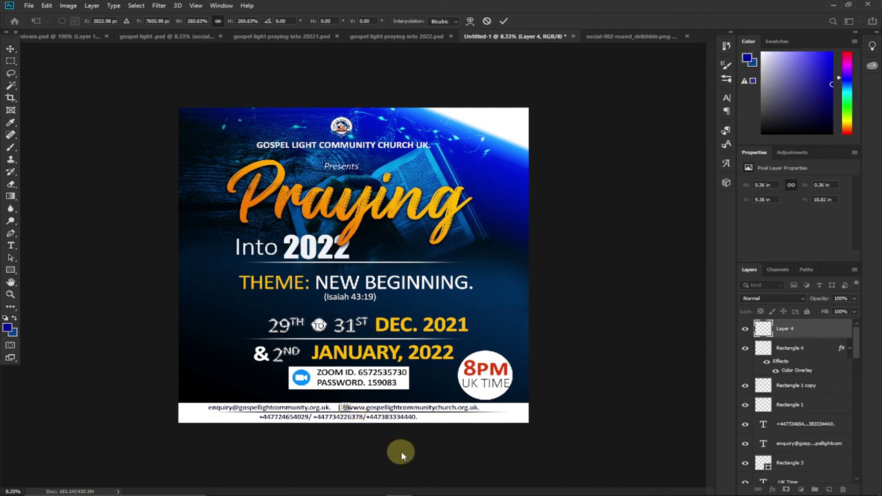
key("Left")
- Nudge the dribbble icon left and slightly down beside the website address to about X 9.26 in, Y 18.87 in
left_click(11, 294)
left_click(354, 417)
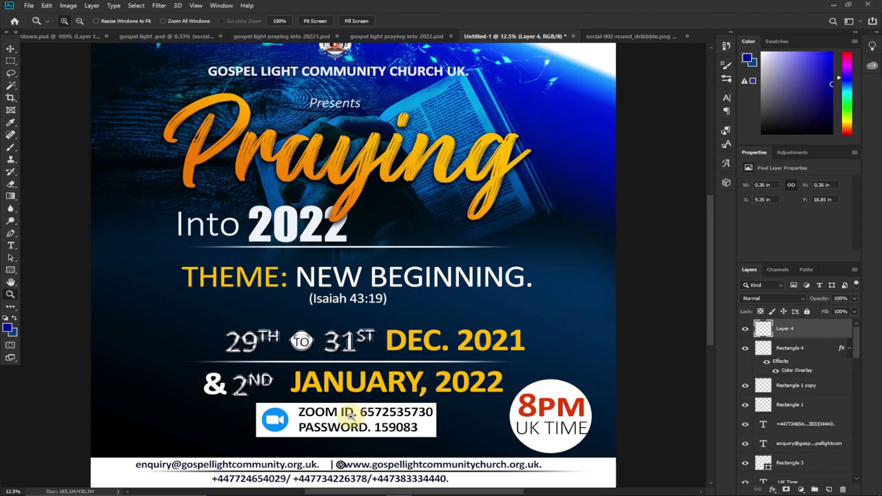
left_click_drag(711, 315, 711, 350)
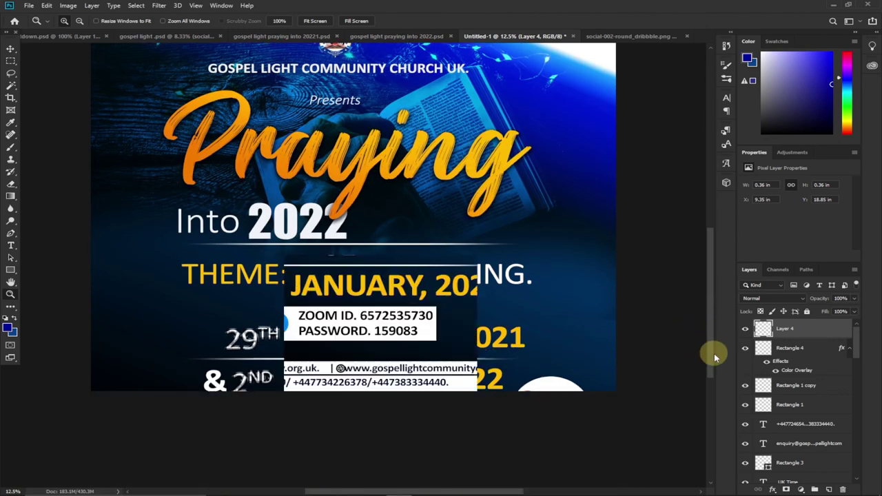
left_click(373, 312)
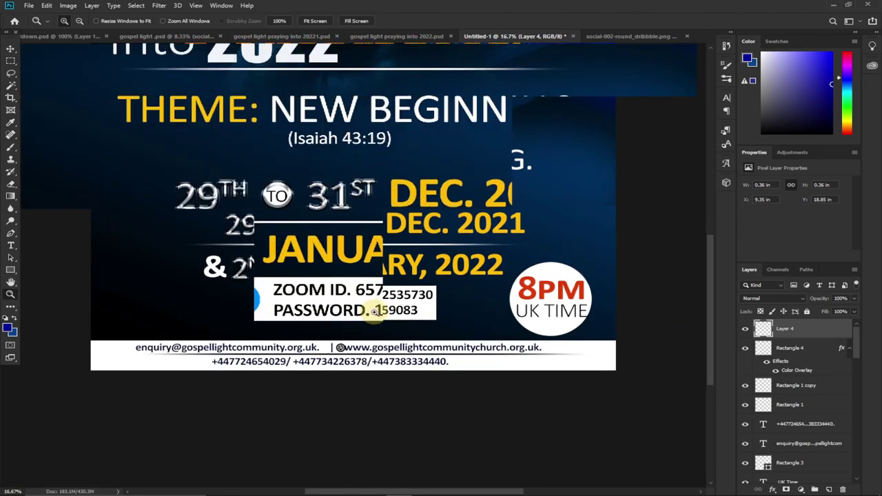
left_click(11, 50)
key("Left")
key("Left")
key("Left")
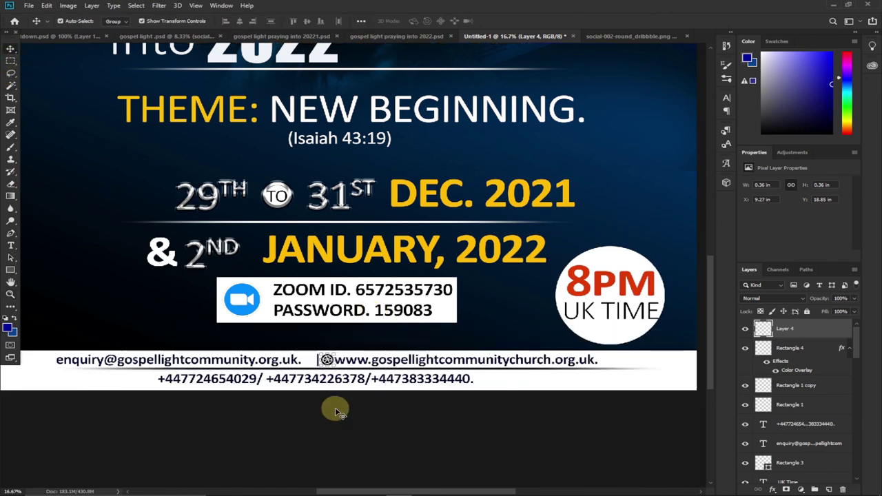
key("Left")
key("Down")
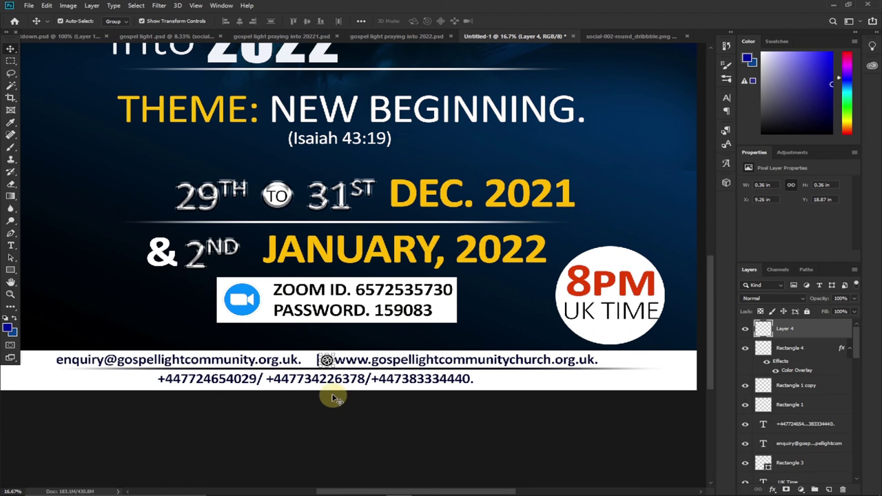
- Apply a Color Overlay to the dribbble icon in red e23b05, sampled from the 8PM text
double_click(830, 336)
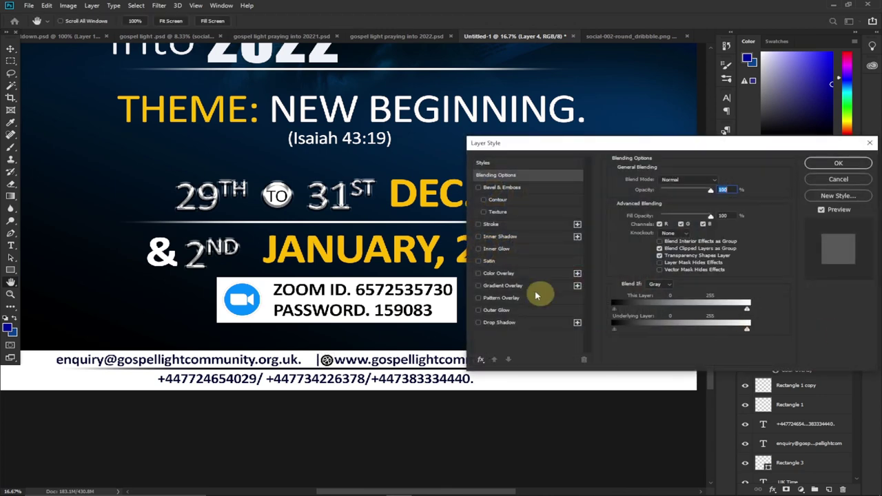
left_click(499, 274)
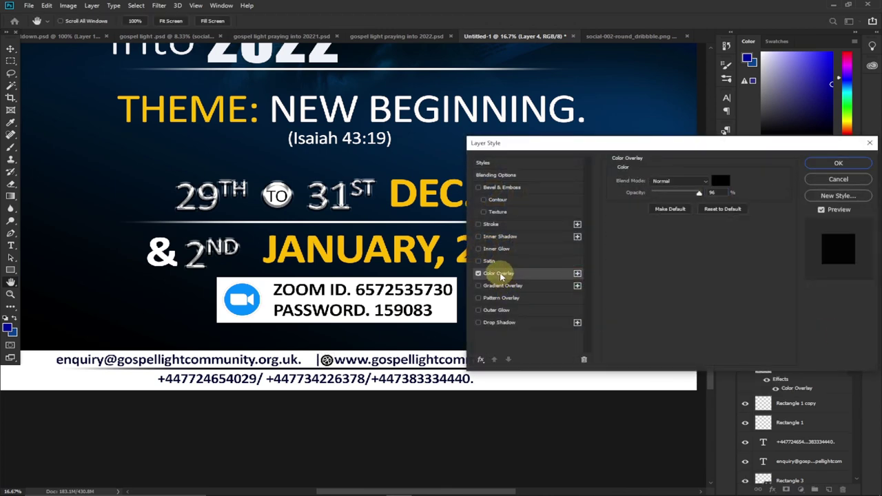
left_click_drag(655, 152, 629, 329)
left_click(697, 360)
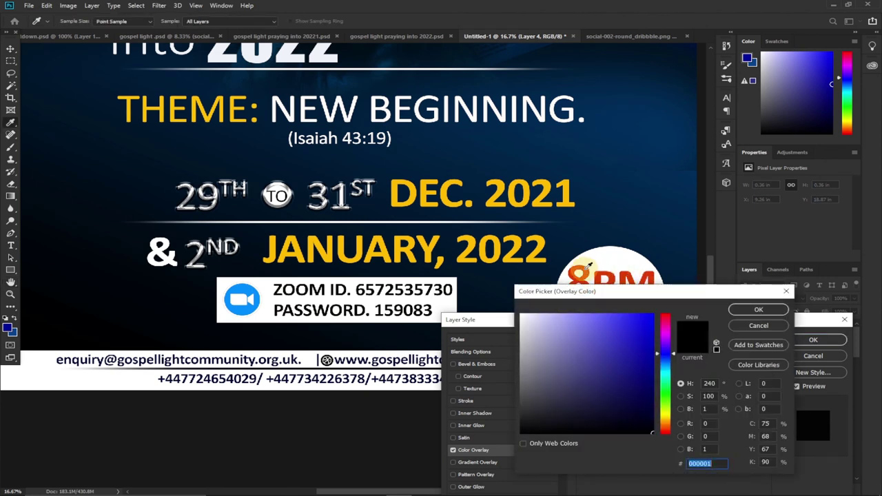
left_click(591, 265)
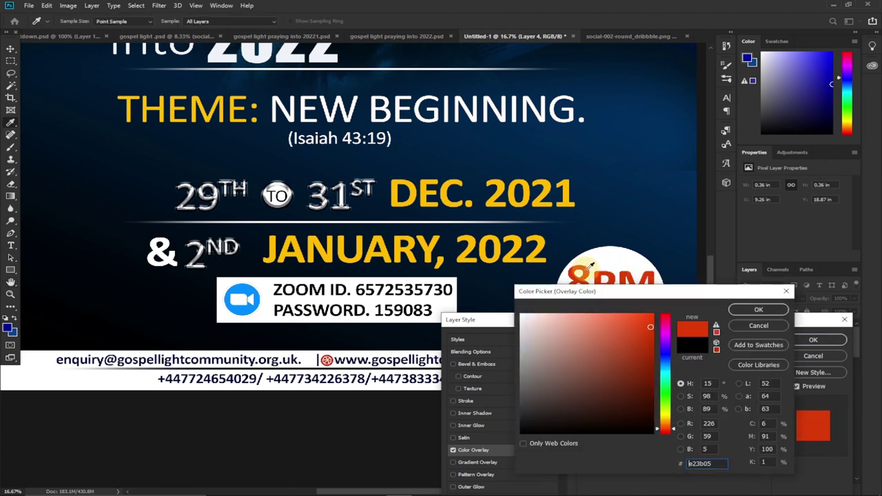
left_click(759, 310)
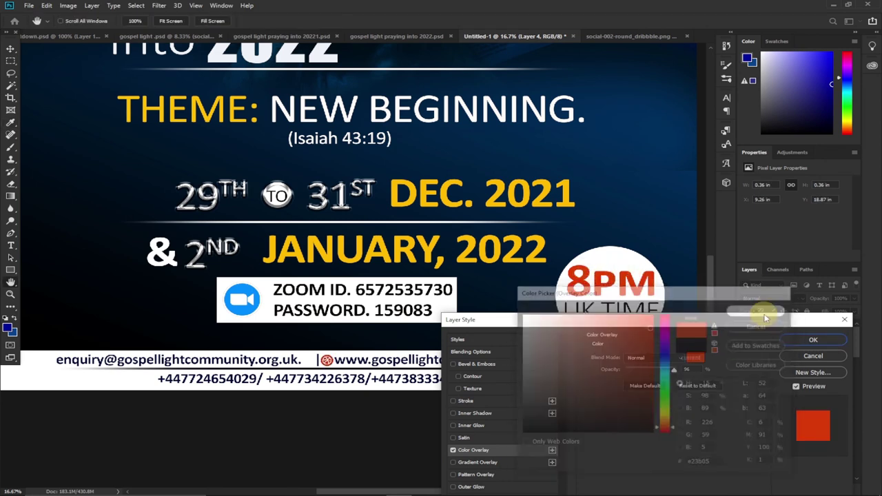
left_click(806, 340)
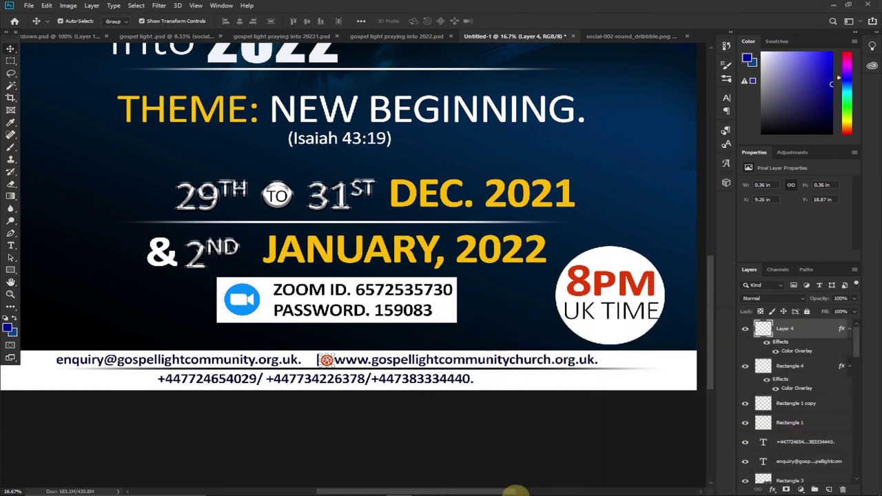
- Place the social-061-round_inbox icon from the 56 icon folder before the footer's email address, scaled to about 69%
mouse_move(516, 493)
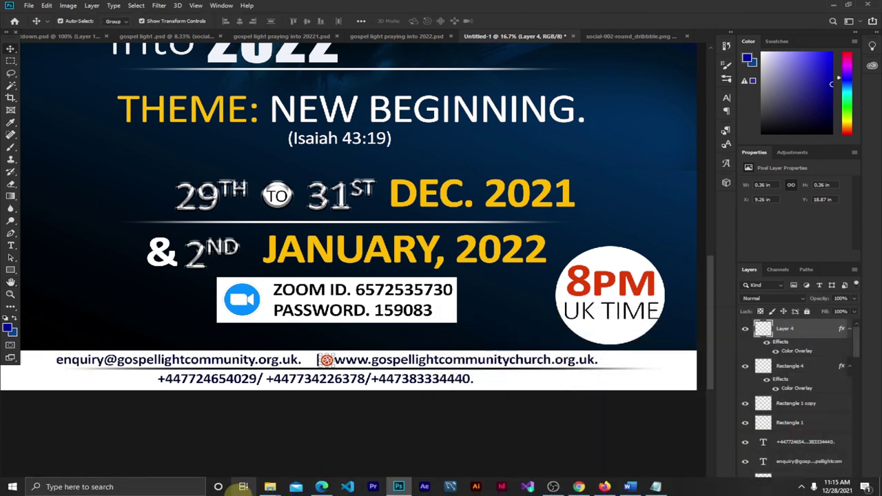
mouse_move(271, 487)
left_click(364, 445)
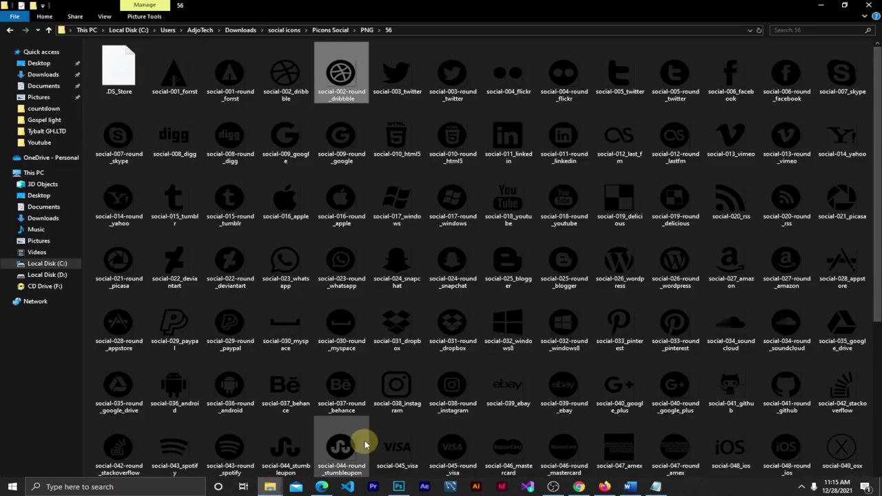
left_click_drag(877, 256, 874, 351)
scroll(874, 350, "down", 2)
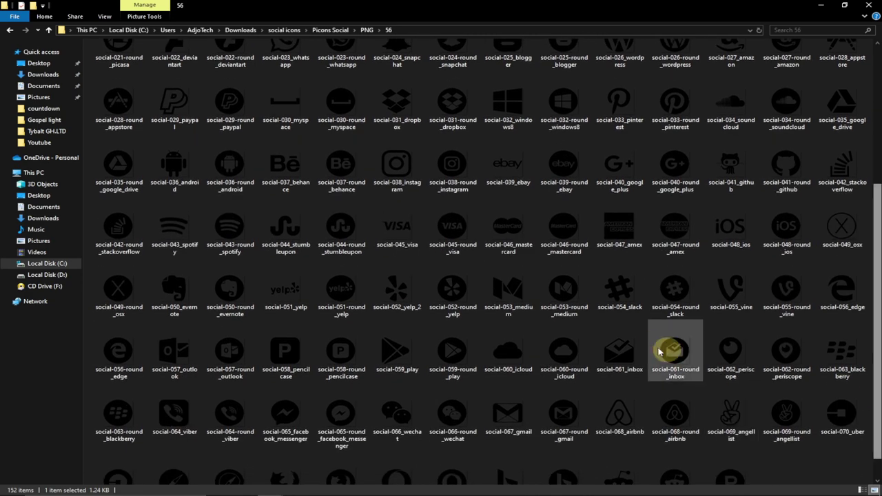
left_click_drag(659, 353, 49, 364)
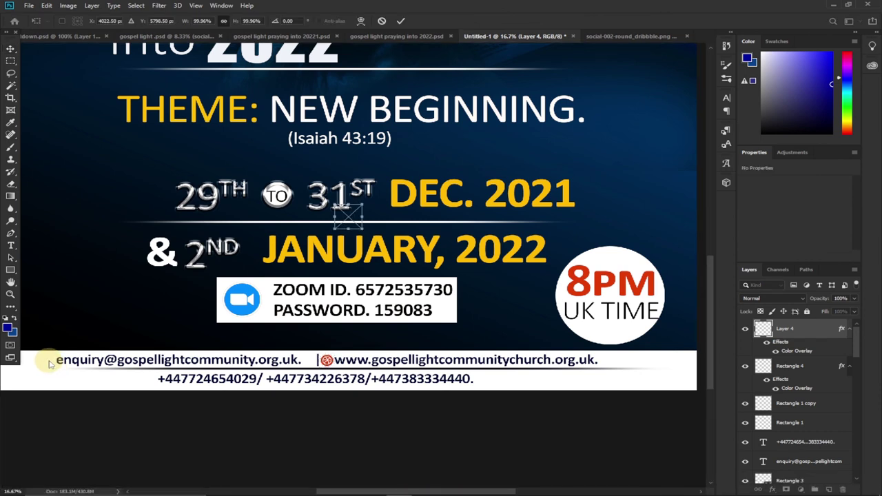
left_click_drag(348, 217, 46, 368)
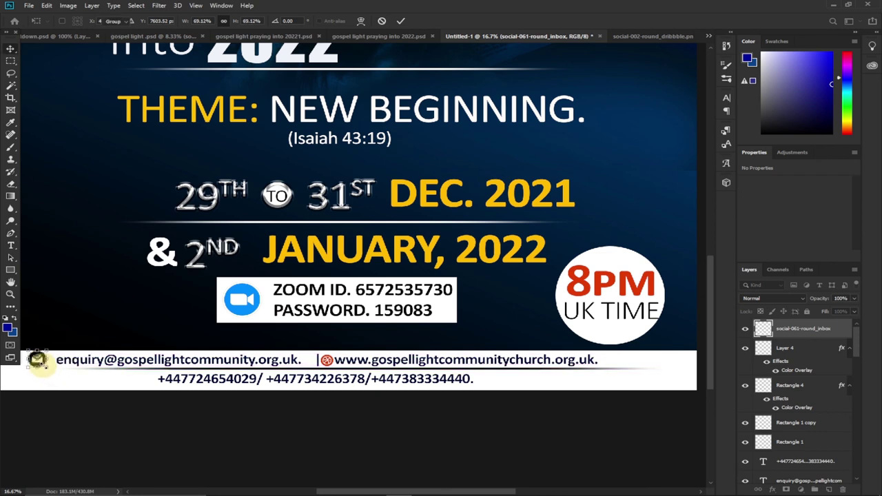
key("Return")
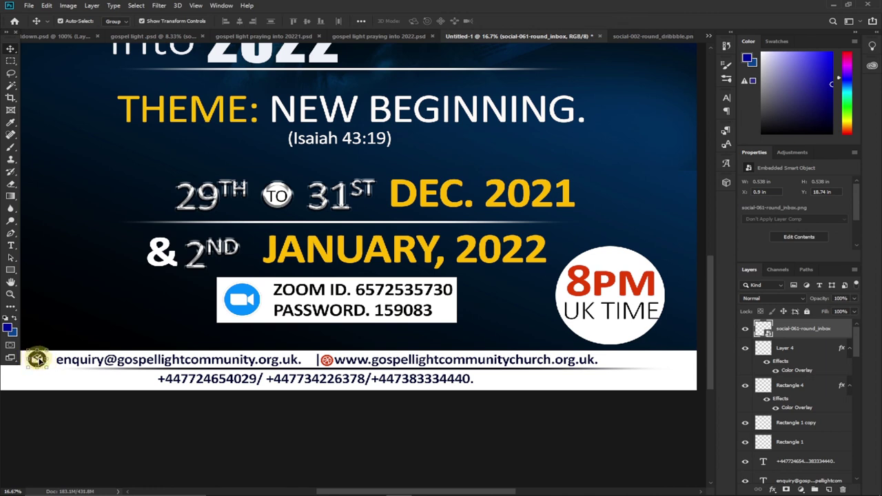
- Move the inbox icon closer to the email address and shrink it to about 0.39 in wide
left_click_drag(38, 359, 45, 361)
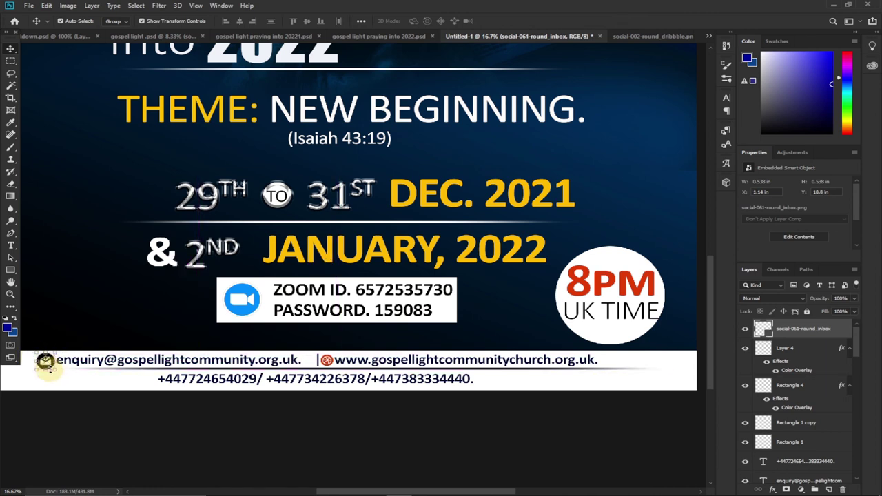
key("ctrl+t")
key("Return")
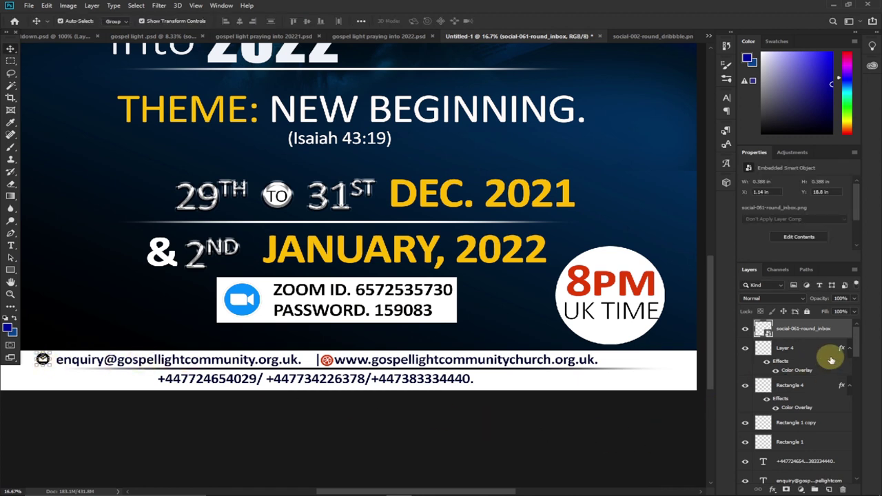
- Apply a red Color Overlay to the inbox icon and set it directly against the email address
double_click(845, 338)
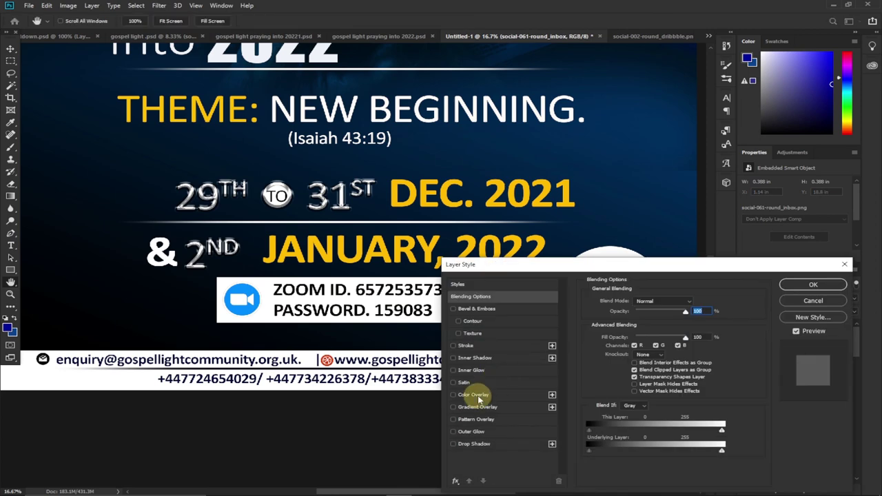
left_click(475, 395)
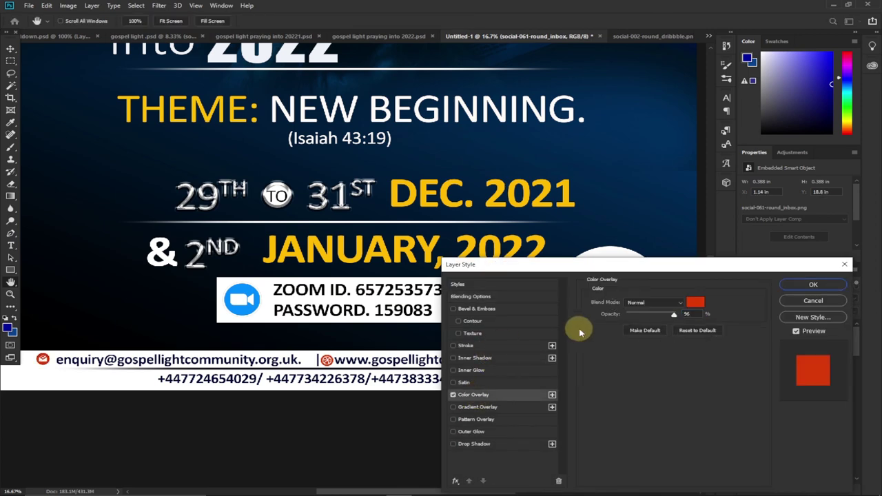
left_click(813, 284)
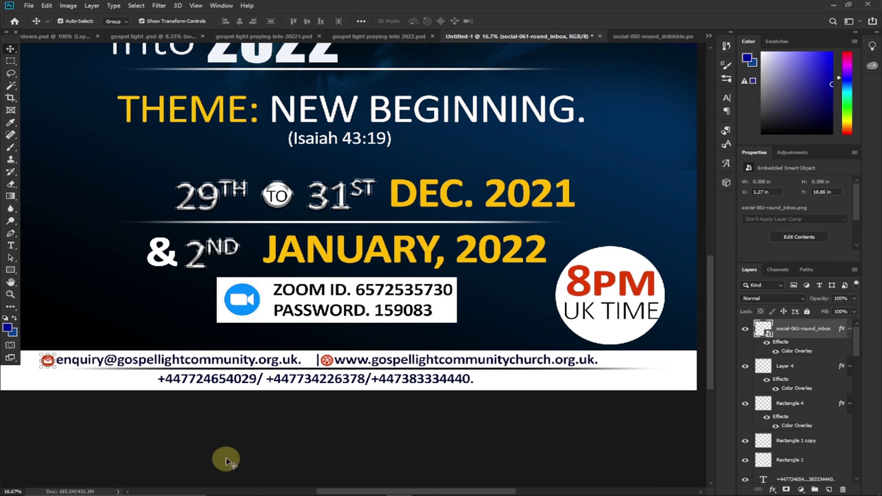
- Place the social-064-round_viber icon before the footer's phone numbers, scaled to about 55% (0.425 in wide)
mouse_move(270, 487)
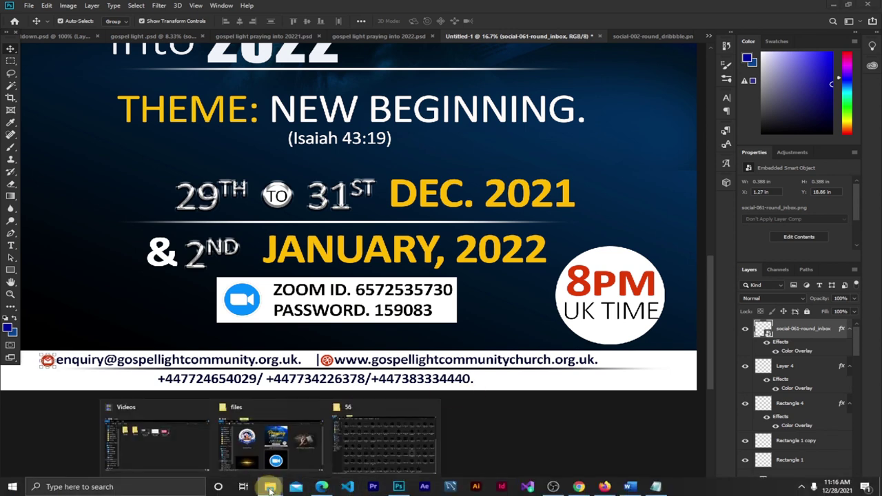
left_click(368, 431)
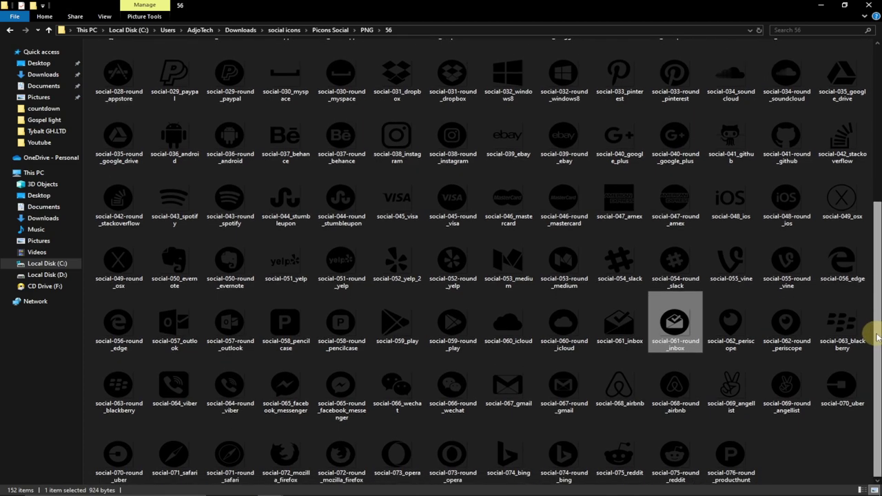
scroll(875, 297, "up", 3)
left_click_drag(874, 256, 875, 317)
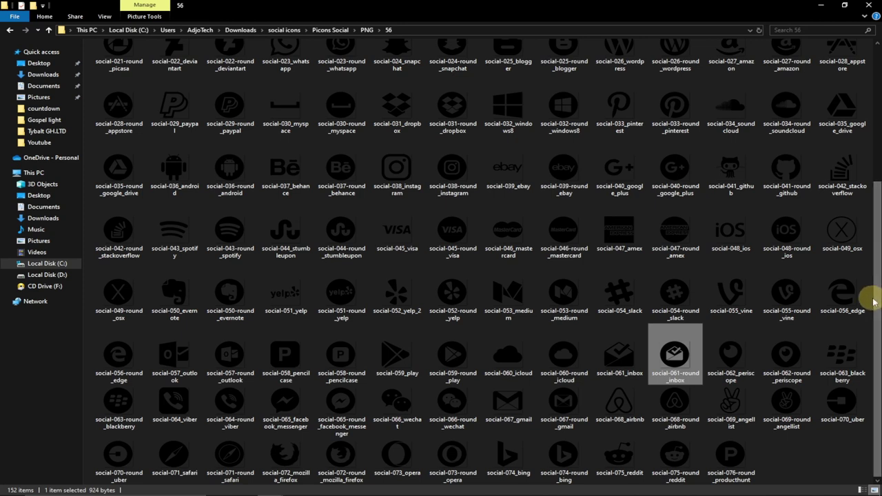
left_click_drag(233, 406, 145, 380)
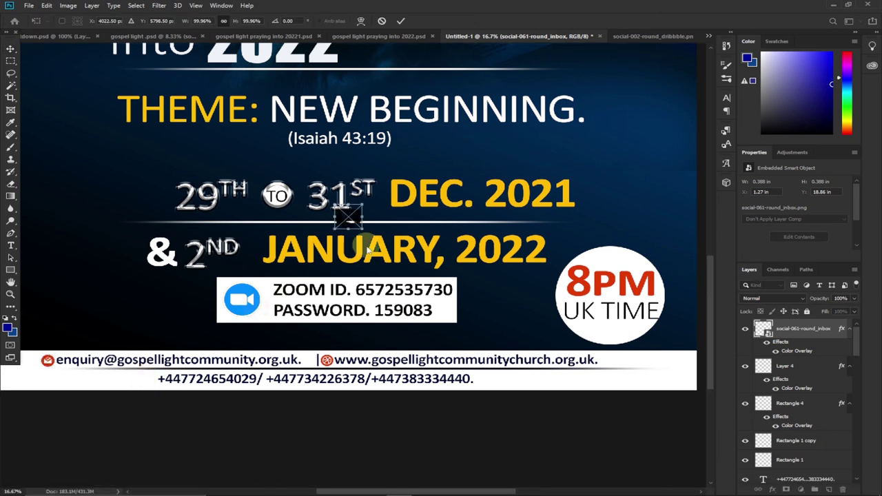
left_click_drag(167, 368, 141, 374)
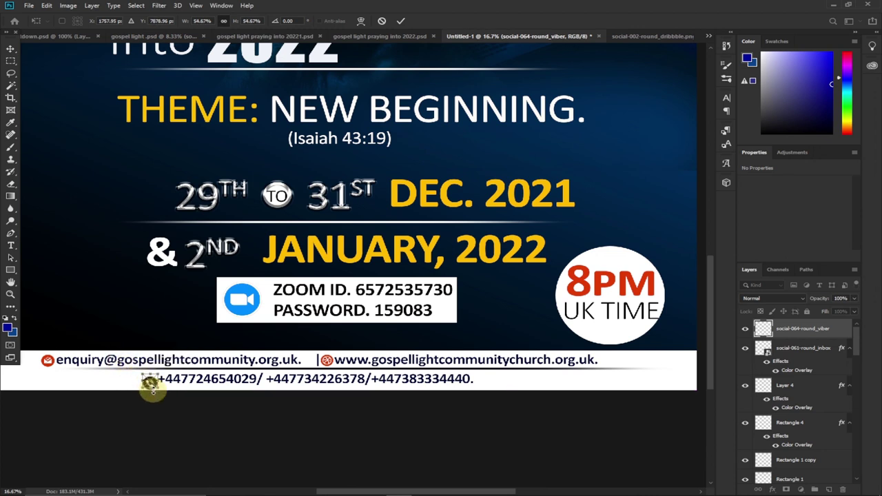
left_click(398, 22)
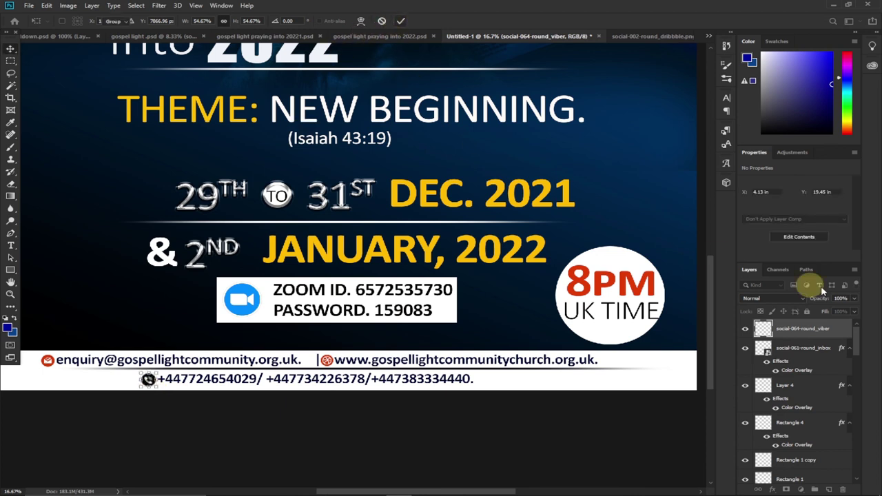
- Apply a red Color Overlay to the viber phone icon
double_click(839, 334)
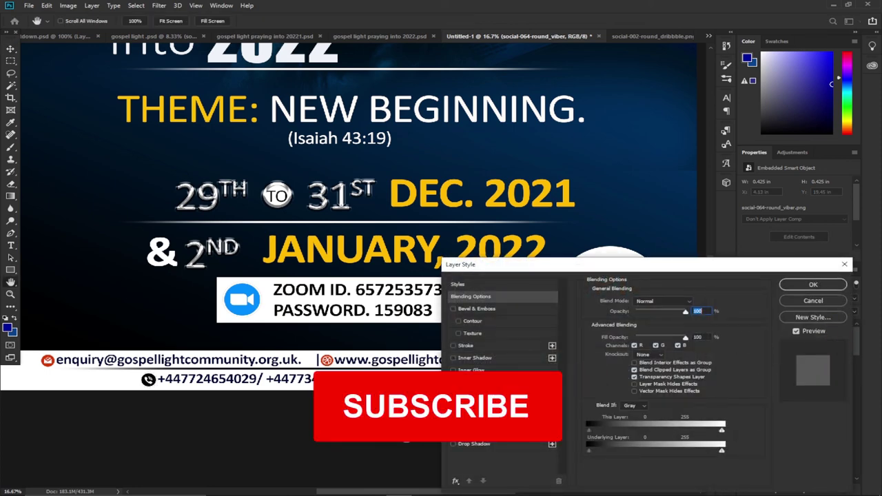
left_click(476, 395)
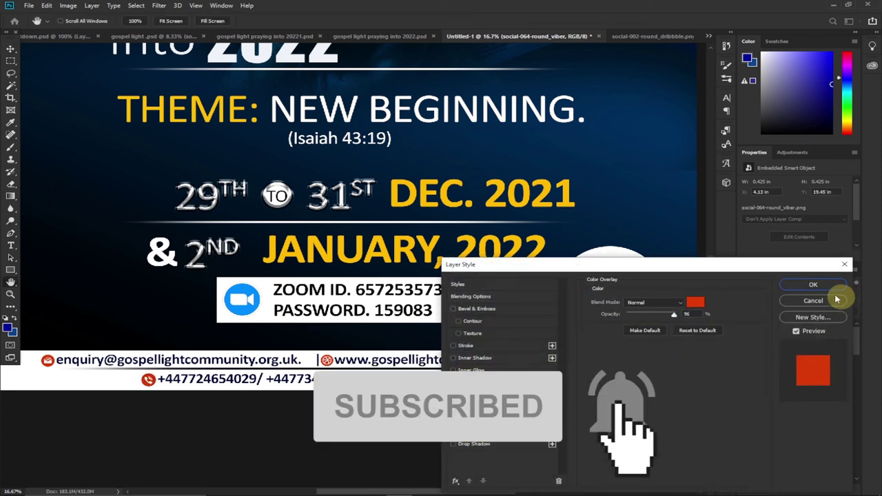
left_click(813, 285)
- Compare the whole Untitled-1 flyer with the reference design in gospel light praying into 2022.psd
left_click(11, 294)
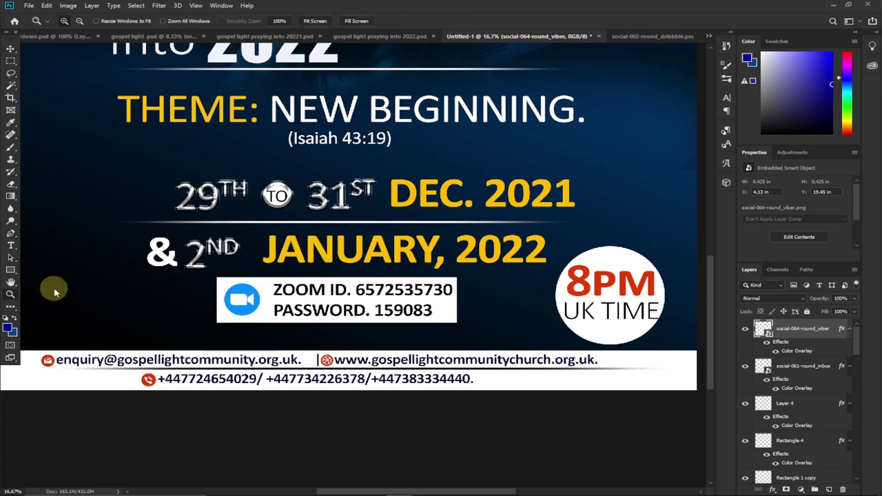
left_click(379, 264, "alt")
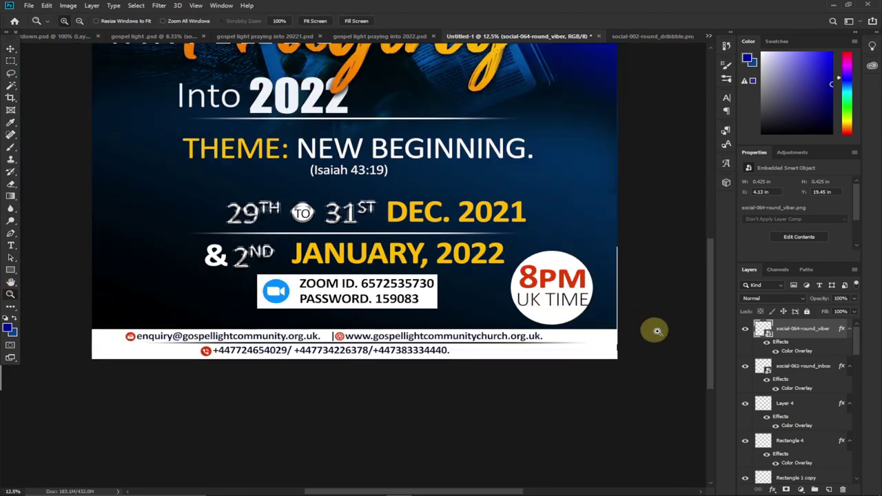
left_click_drag(710, 338, 716, 282)
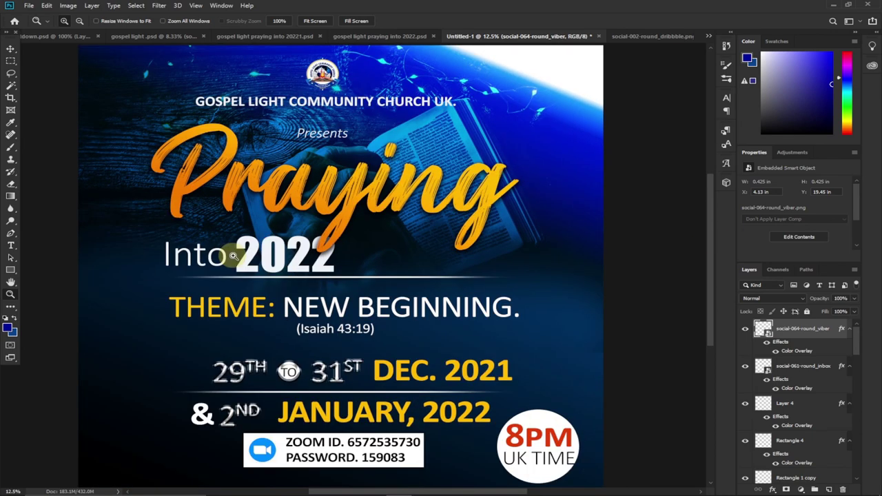
left_click(376, 38)
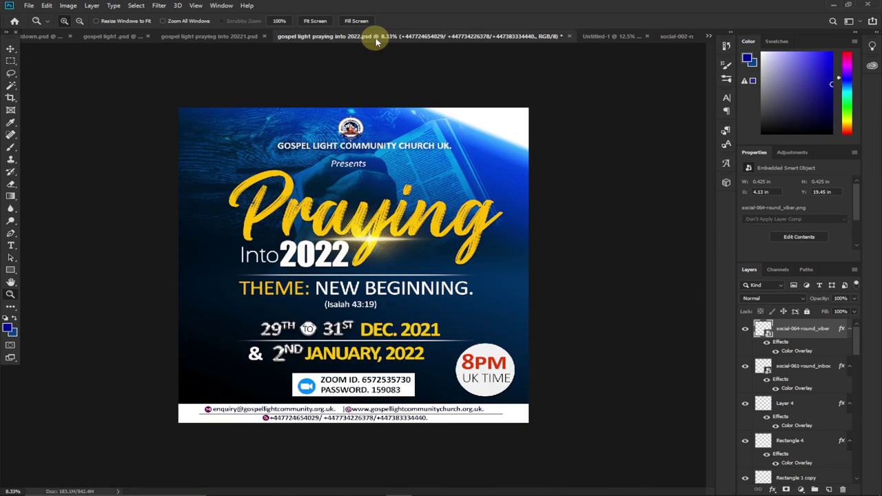
left_click(368, 239, "ctrl")
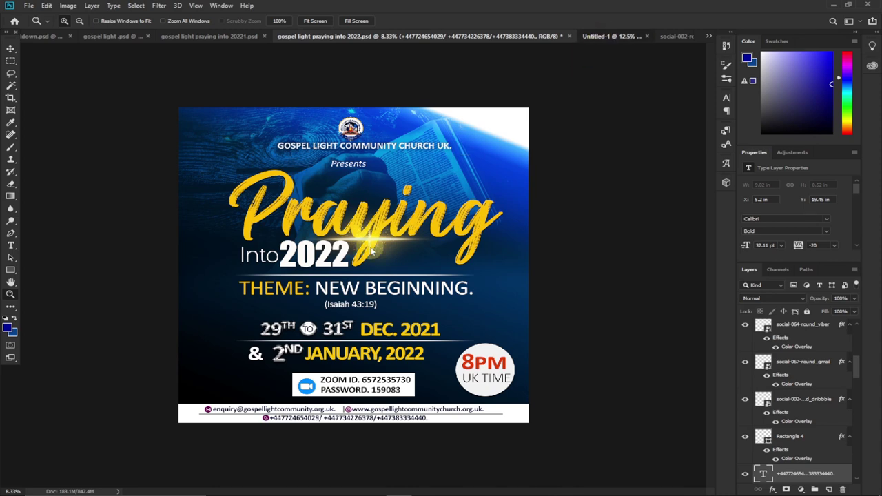
key("ctrl+Tab")
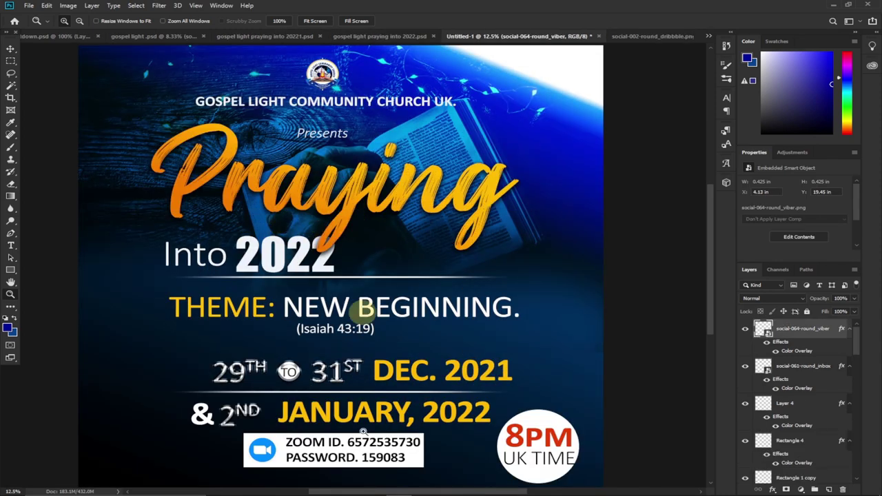
- Place the golden sparkle image from the Pictures > Gospel light > files folder into the Untitled-1 flyer
mouse_move(298, 489)
left_click(270, 487)
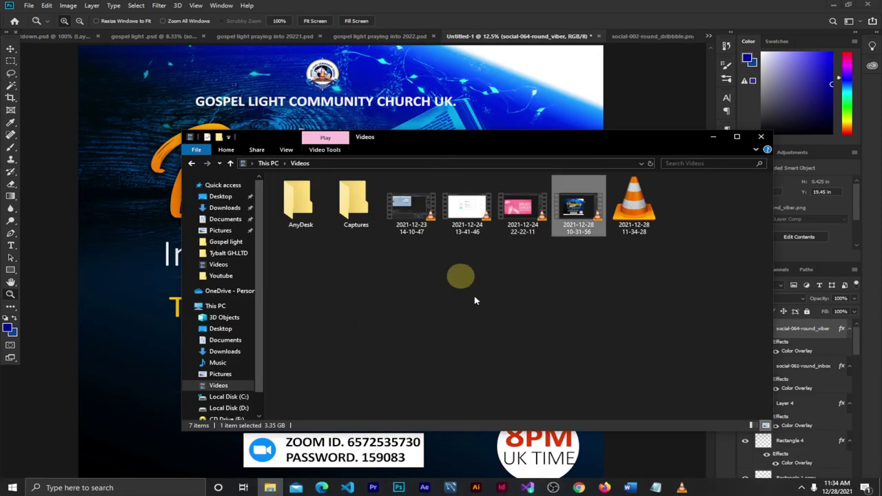
left_click(221, 374)
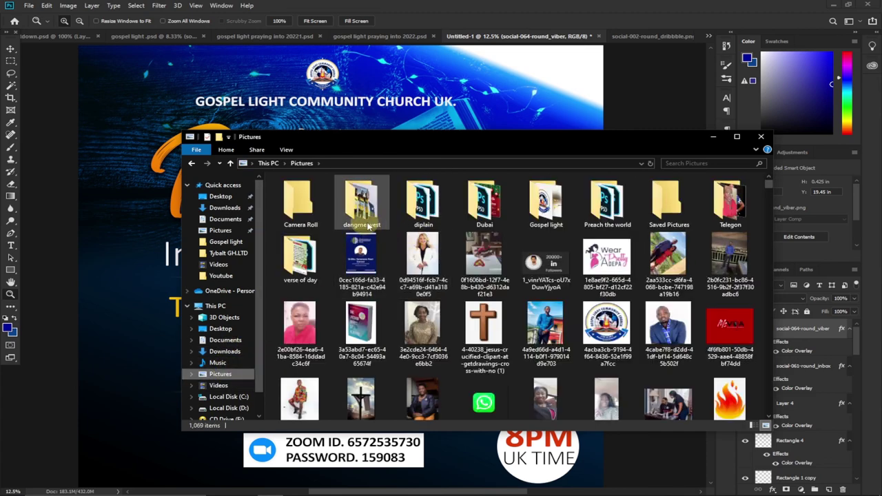
left_click(546, 213)
double_click(546, 212)
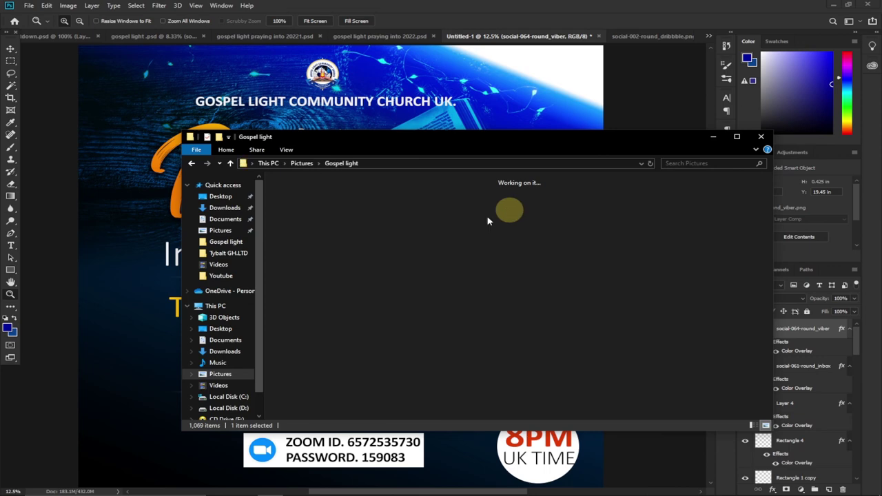
left_click(307, 207)
double_click(309, 210)
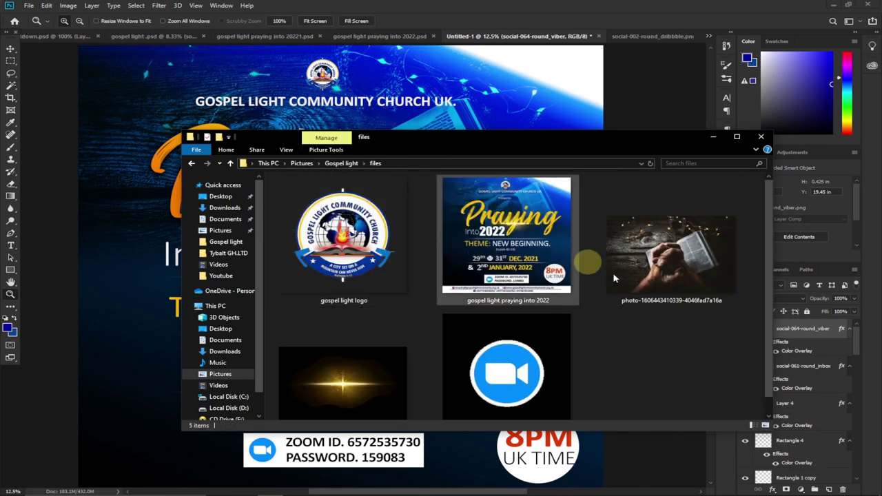
left_click_drag(349, 396, 480, 128)
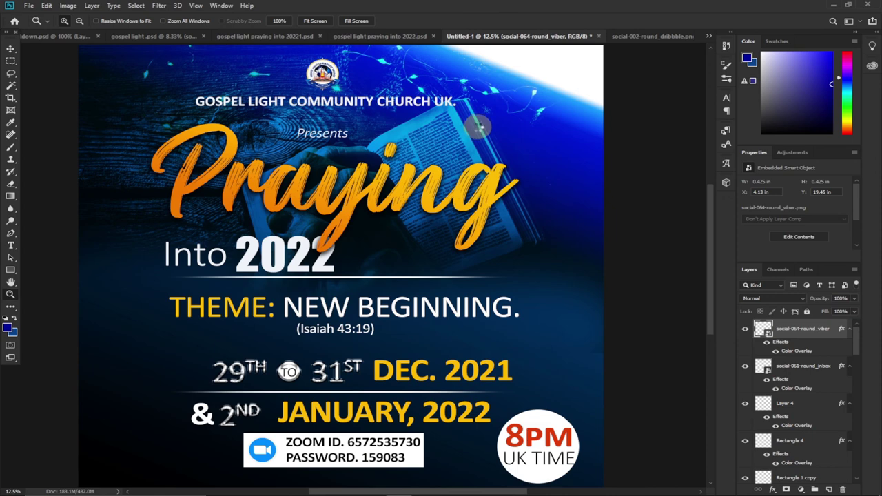
left_click_drag(475, 127, 476, 128)
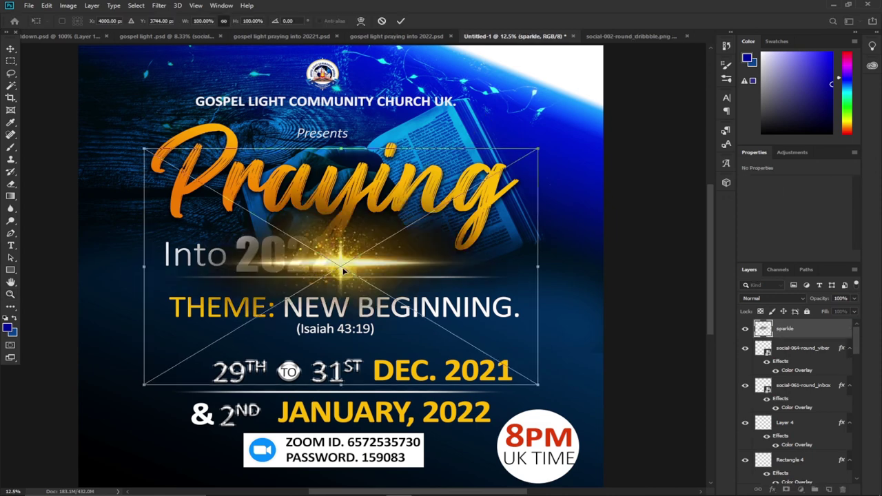
- Scale the sparkle to about 35% (5.03 in wide) and position it beside the tail of the "y" in Praying, just past 2022
left_click_drag(343, 267, 344, 225)
left_click_drag(538, 111, 357, 226)
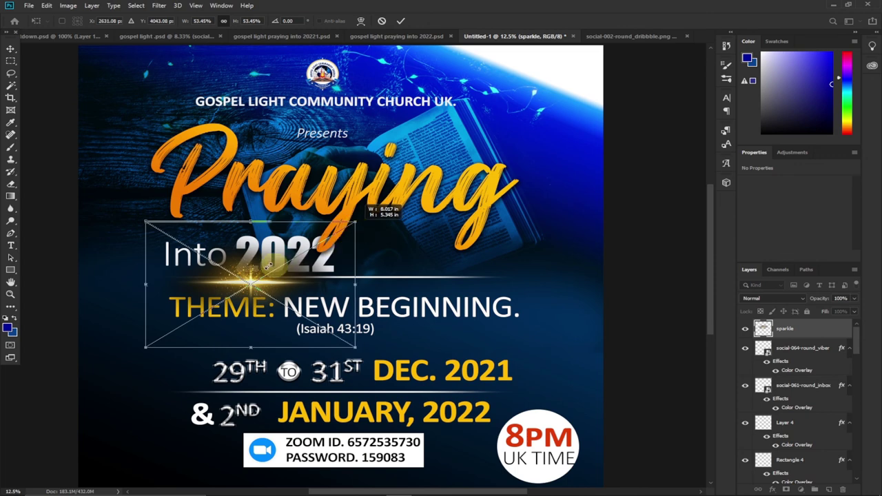
left_click_drag(249, 282, 332, 225)
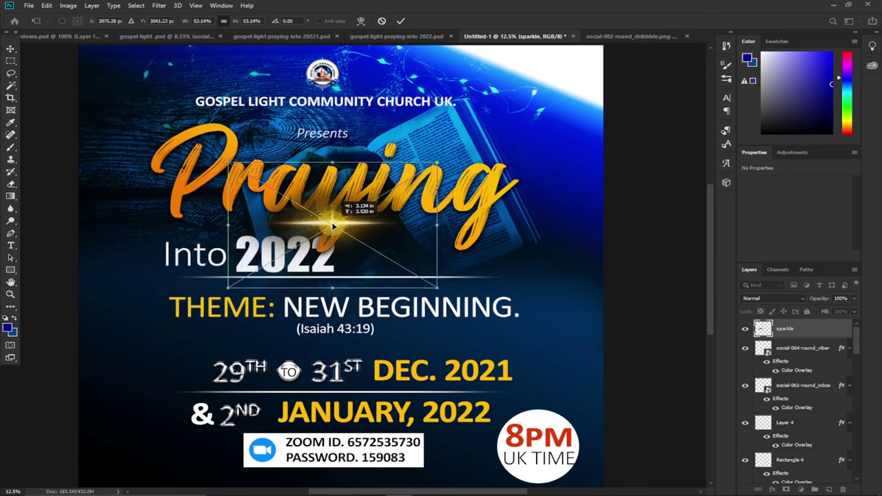
left_click_drag(225, 160, 294, 202)
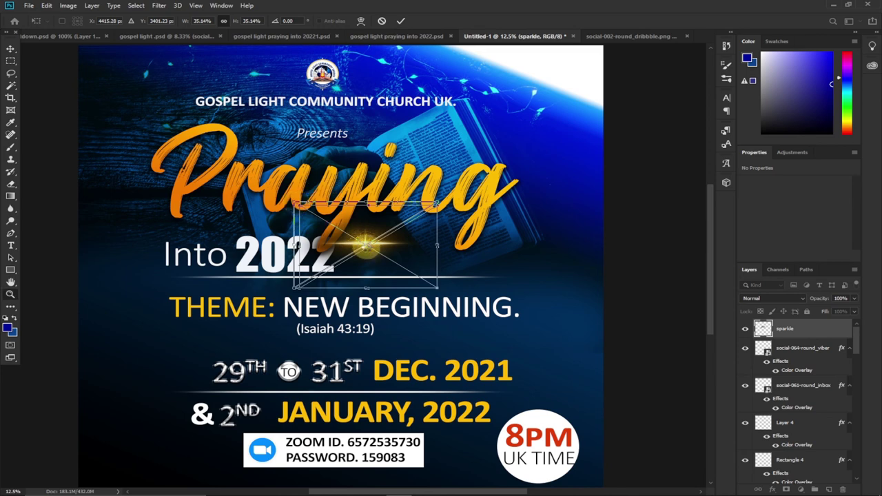
key("Return")
key("z")
left_click_drag(344, 220, 381, 244)
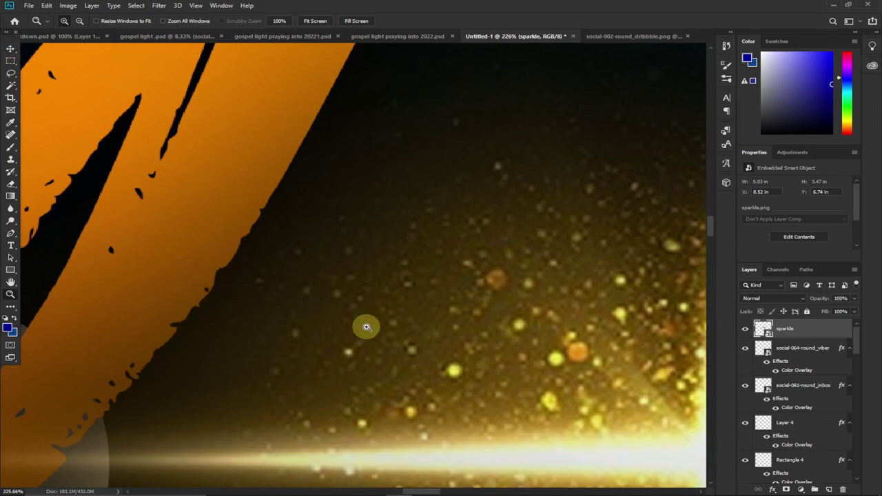
- Move the golden sparkle onto the tail of the "y" in Praying, just above 2022, at about X 7.29 in, Y 5.74 in
left_click(460, 319, "alt")
key("ctrl+0")
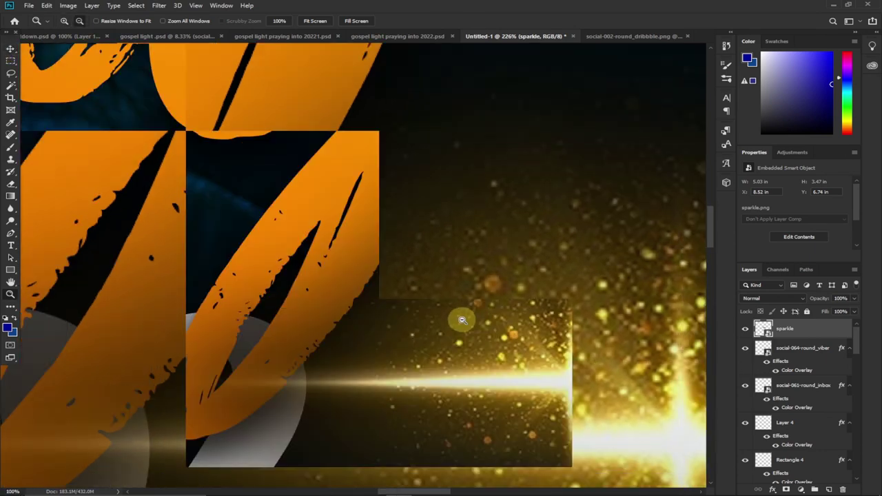
left_click(10, 49)
left_click_drag(479, 330, 447, 304)
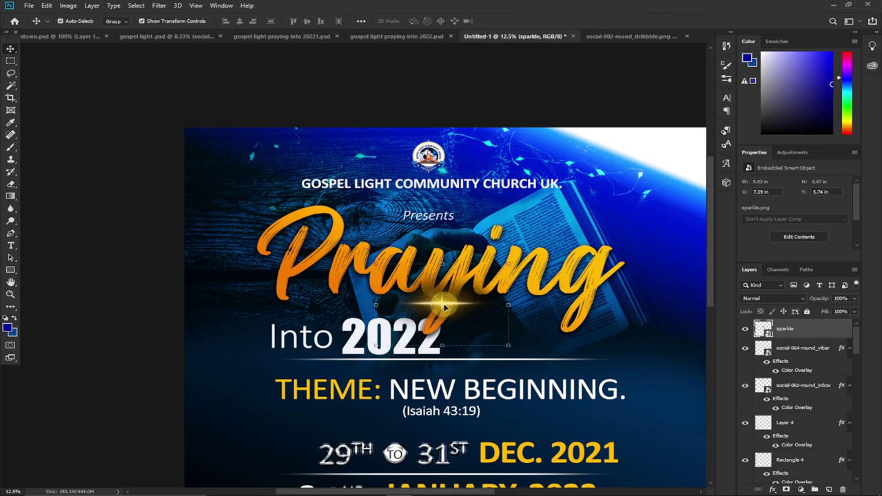
- Check the sparkle against the whole flyer and nudge it slightly upward on the "y", to about X 7.3 in, Y 5.69 in
left_click(10, 295)
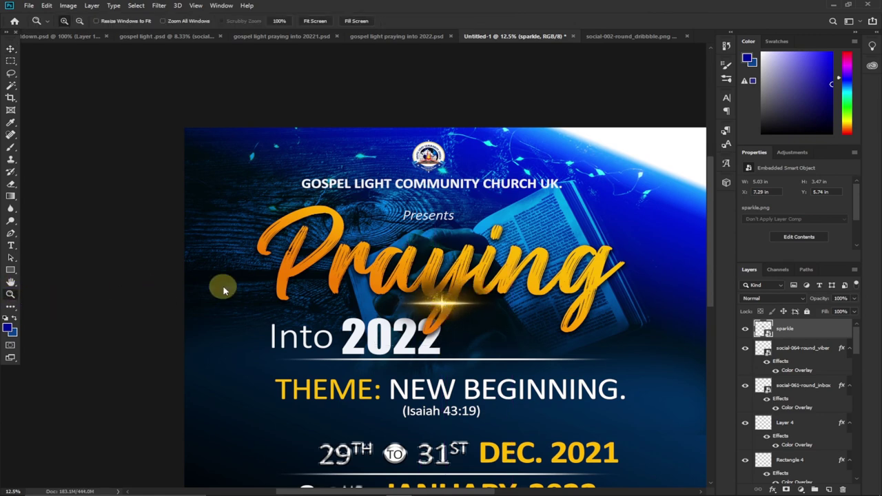
left_click(313, 282, "alt")
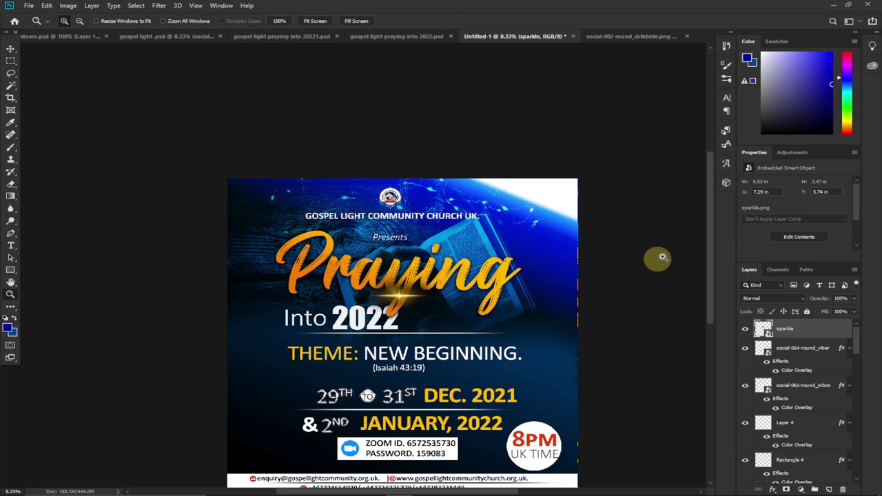
left_click_drag(709, 246, 706, 276)
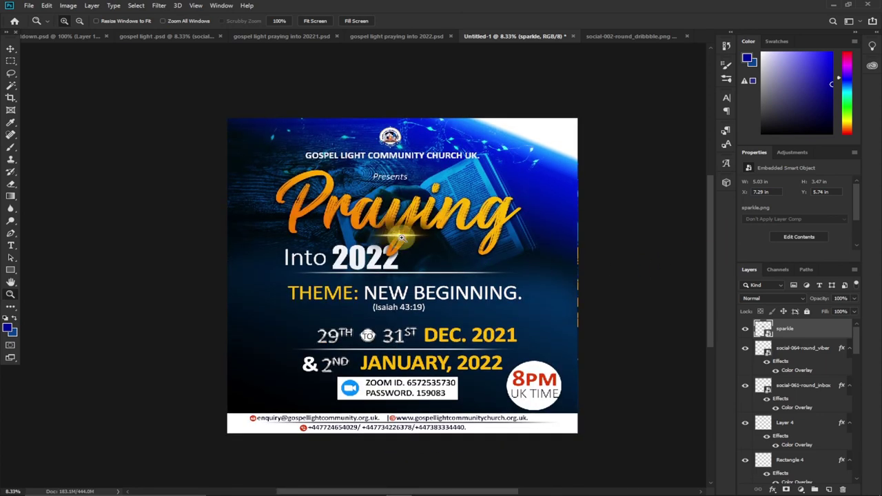
left_click(9, 51)
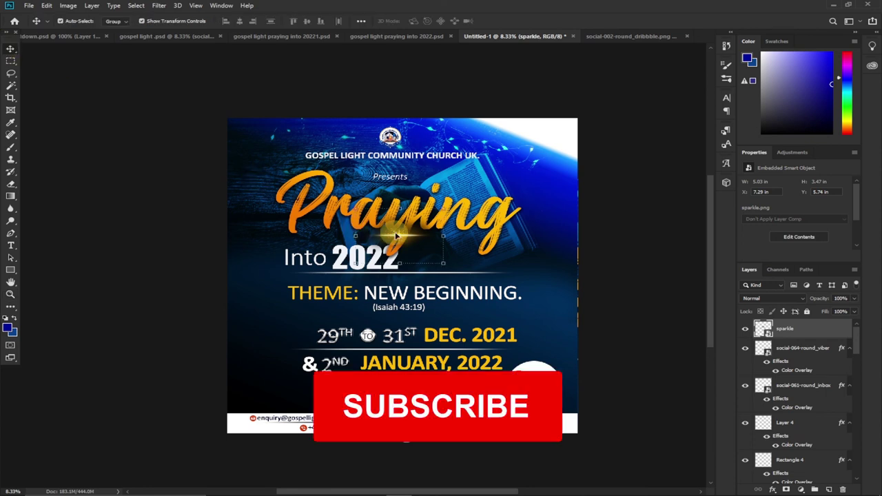
left_click_drag(400, 236, 400, 235)
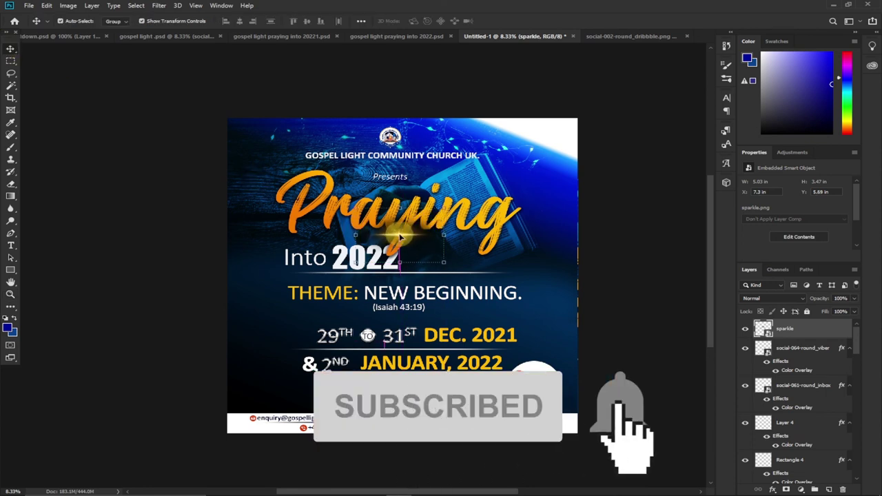